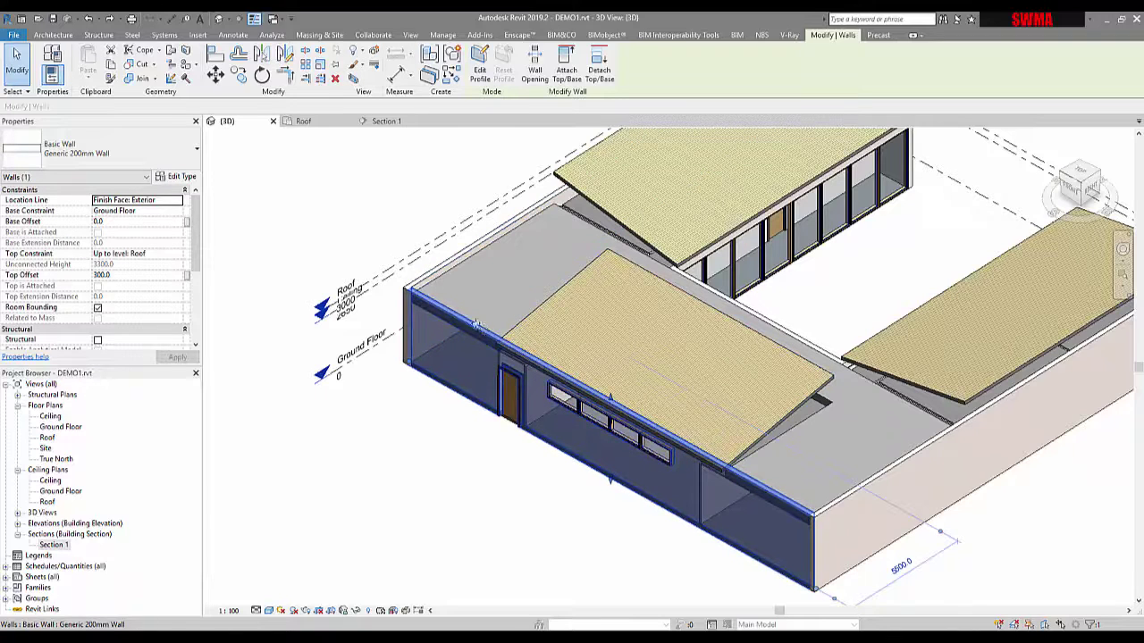
# Step: Examine where the sloped corrugated iron roof over the front block overlaps the front wall with the door and windows
pyautogui.press('Escape')
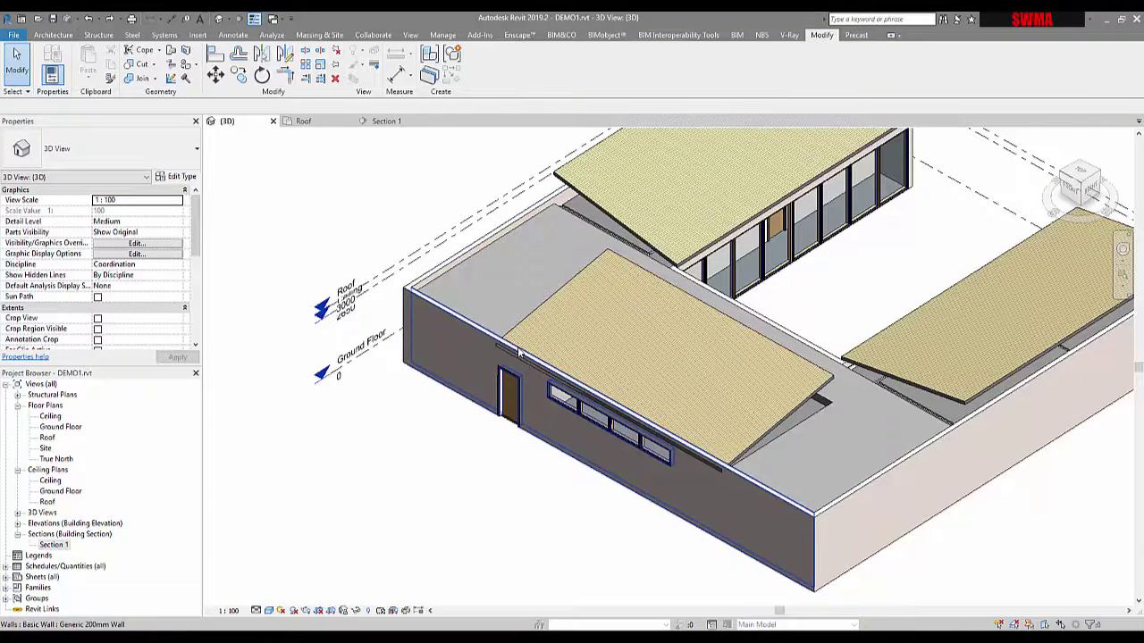
pyautogui.click(531, 337)
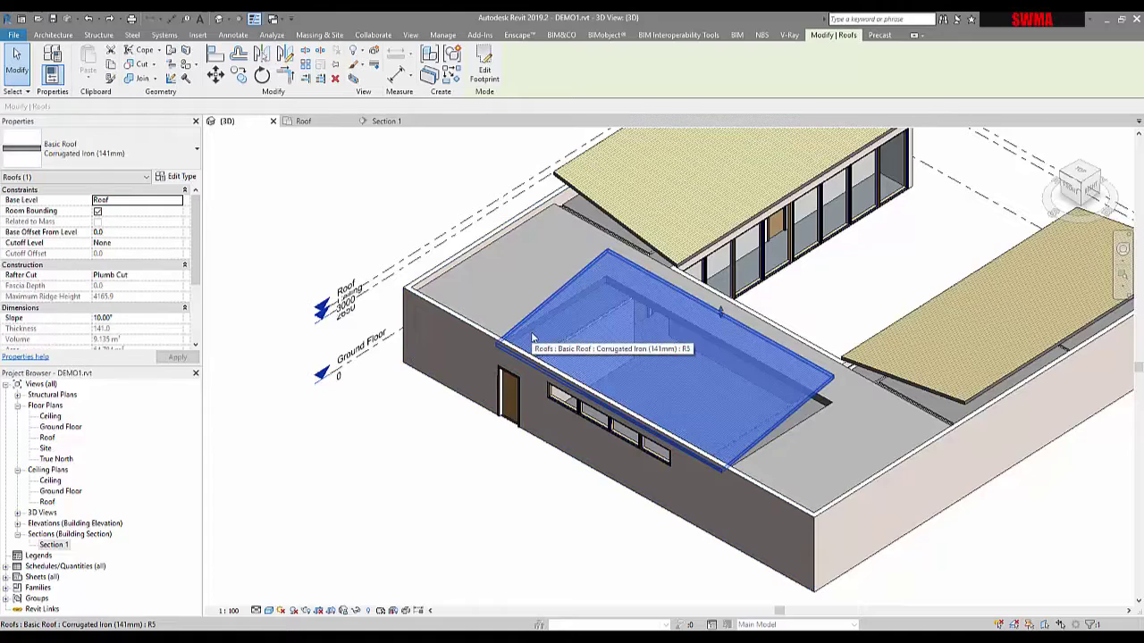
pyautogui.scroll(5, 531, 337)
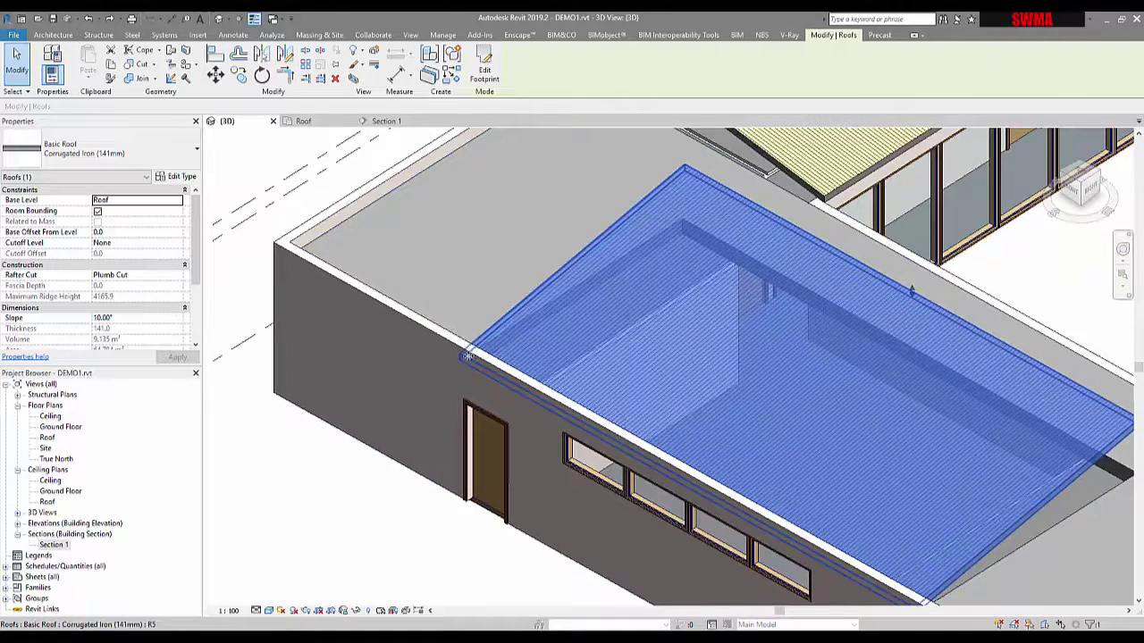
pyautogui.scroll(-5, 467, 356)
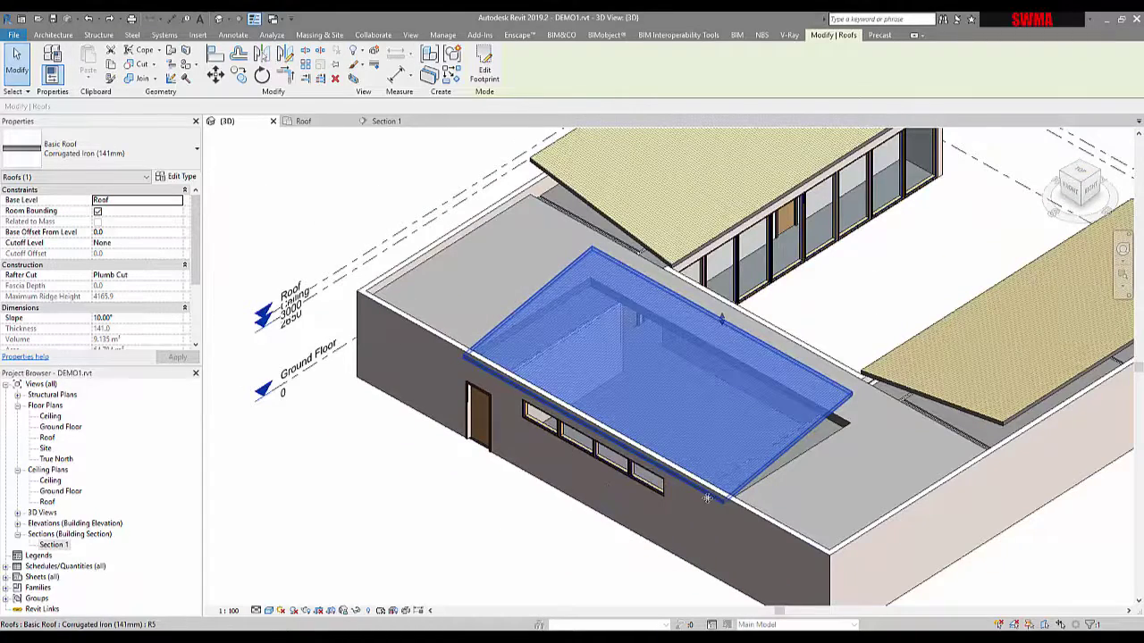
pyautogui.press('Escape')
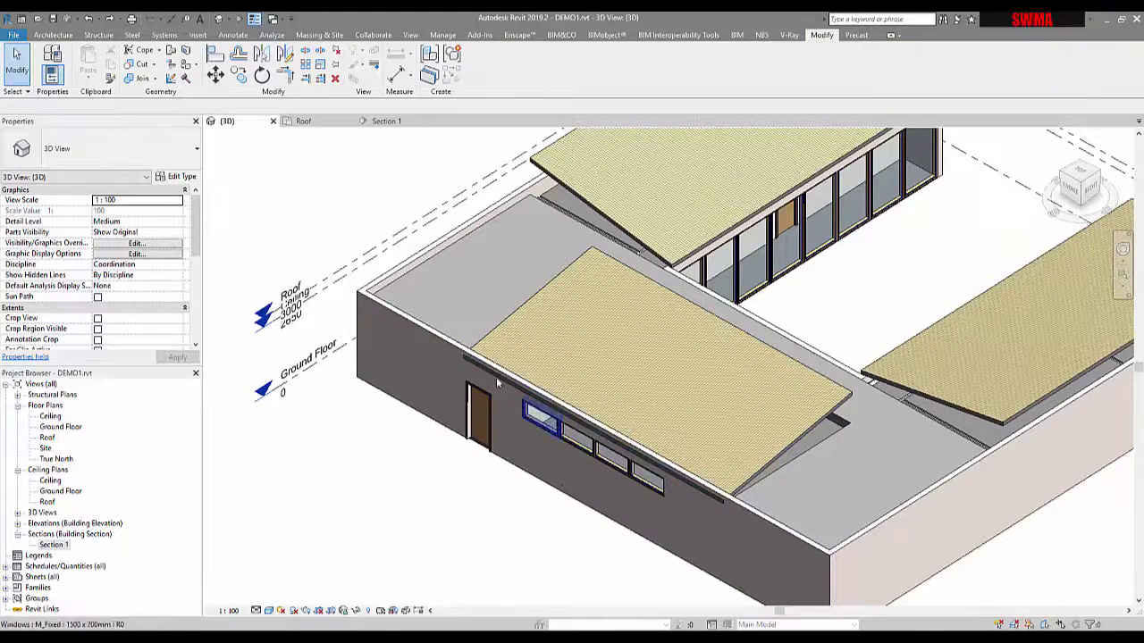
pyautogui.click(443, 343)
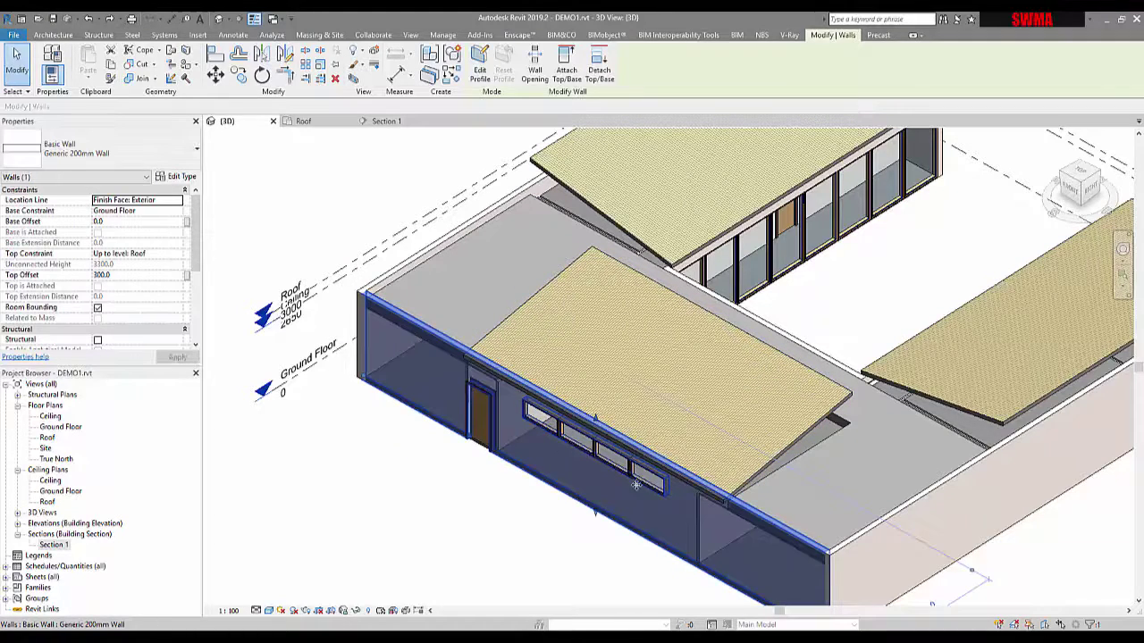
pyautogui.moveTo(636, 485); pyautogui.dragTo(635, 453, button='middle')
pyautogui.click(773, 402)
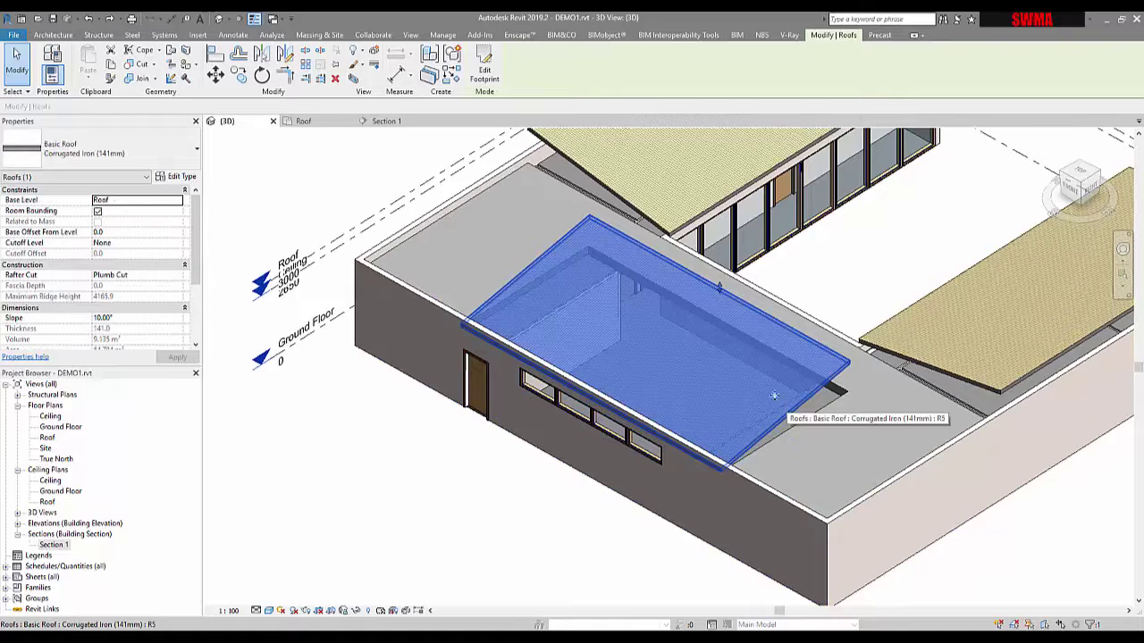
# Step: Edit the front sloped roof's footprint, moving its slope-defining boundary line inward to 300 mm inside the front wall, and finish the sketch
pyautogui.click(484, 71)
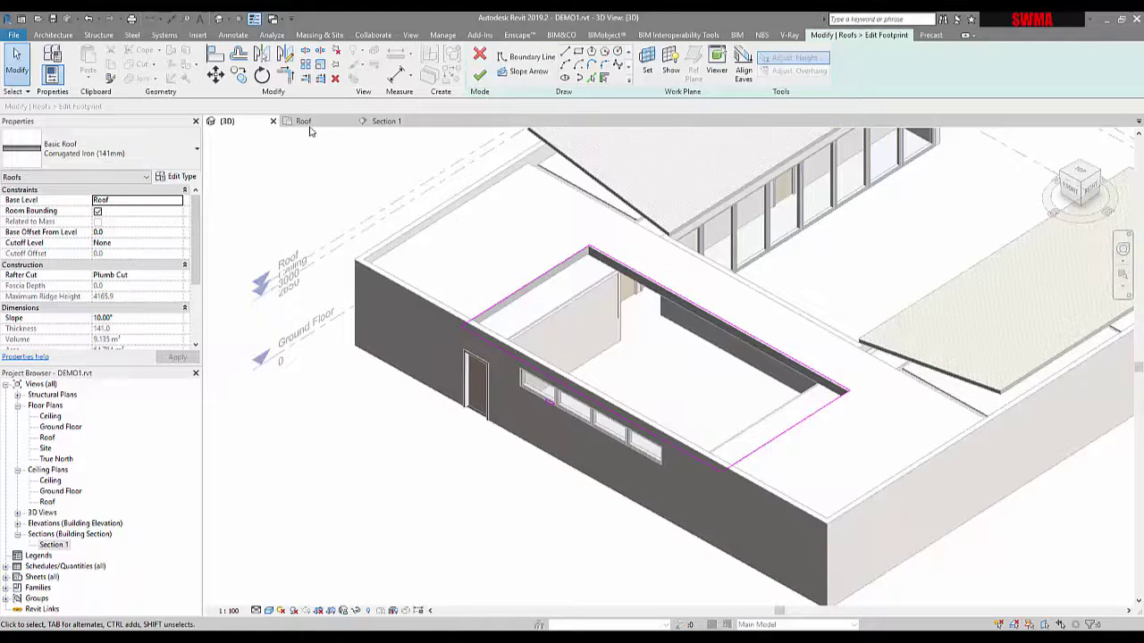
pyautogui.click(304, 121)
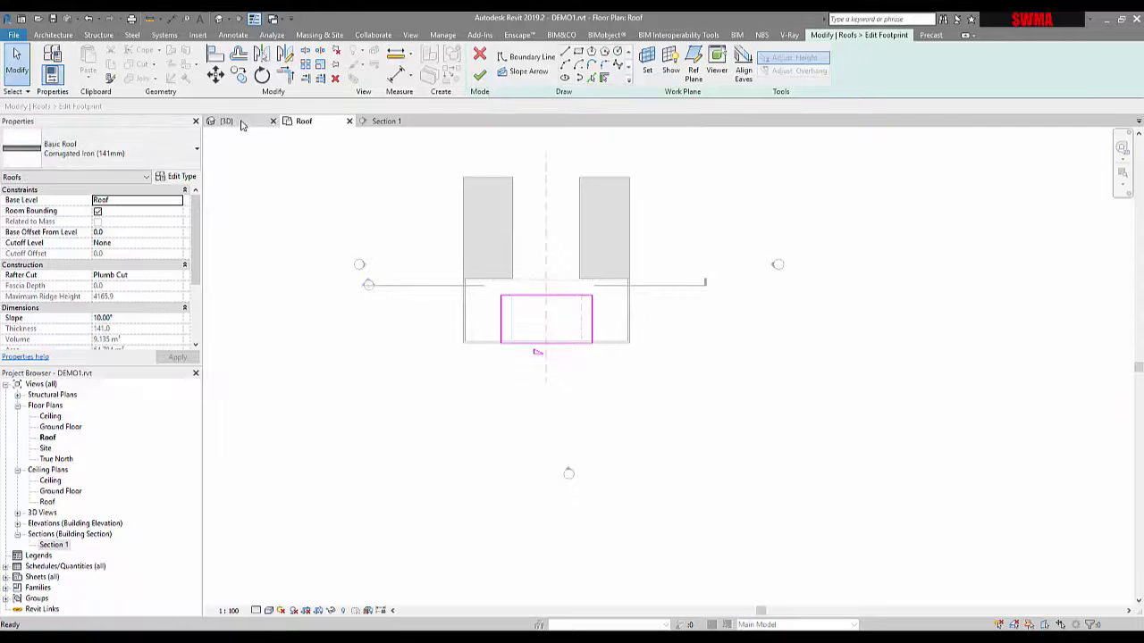
pyautogui.click(241, 123)
pyautogui.moveTo(525, 308); pyautogui.dragTo(498, 328, button='middle')
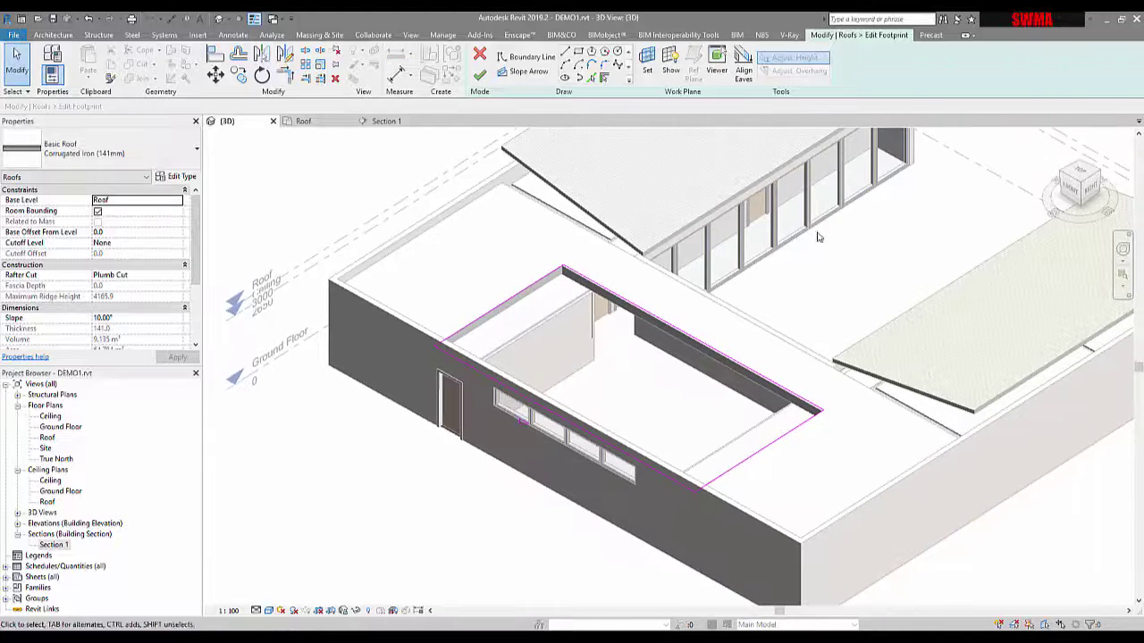
pyautogui.click(1079, 171)
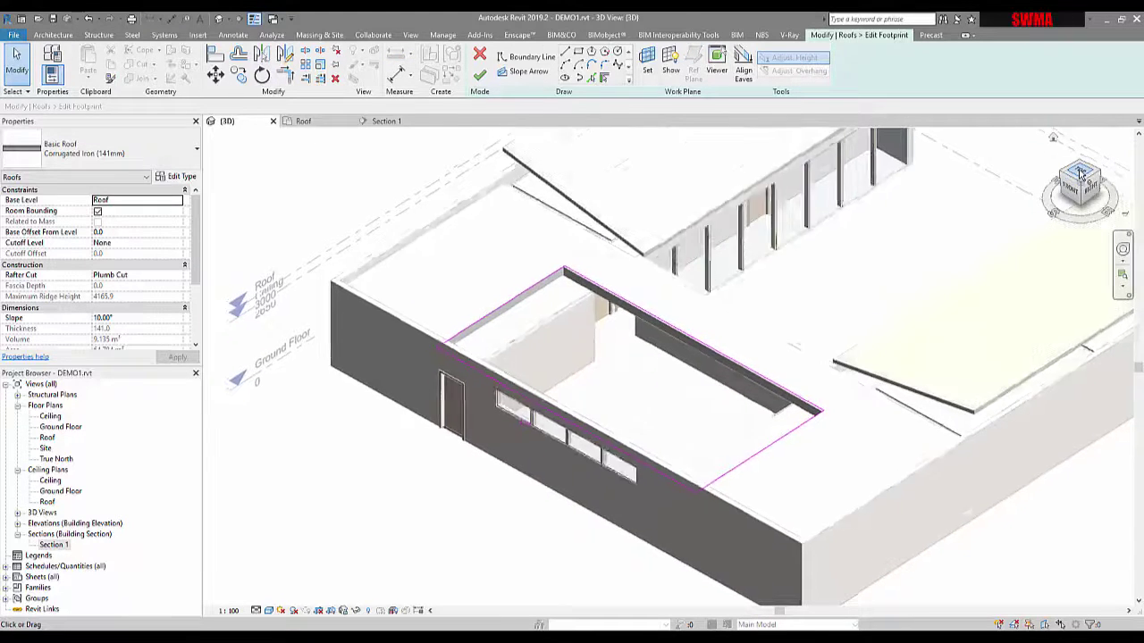
pyautogui.scroll(5, 613, 468)
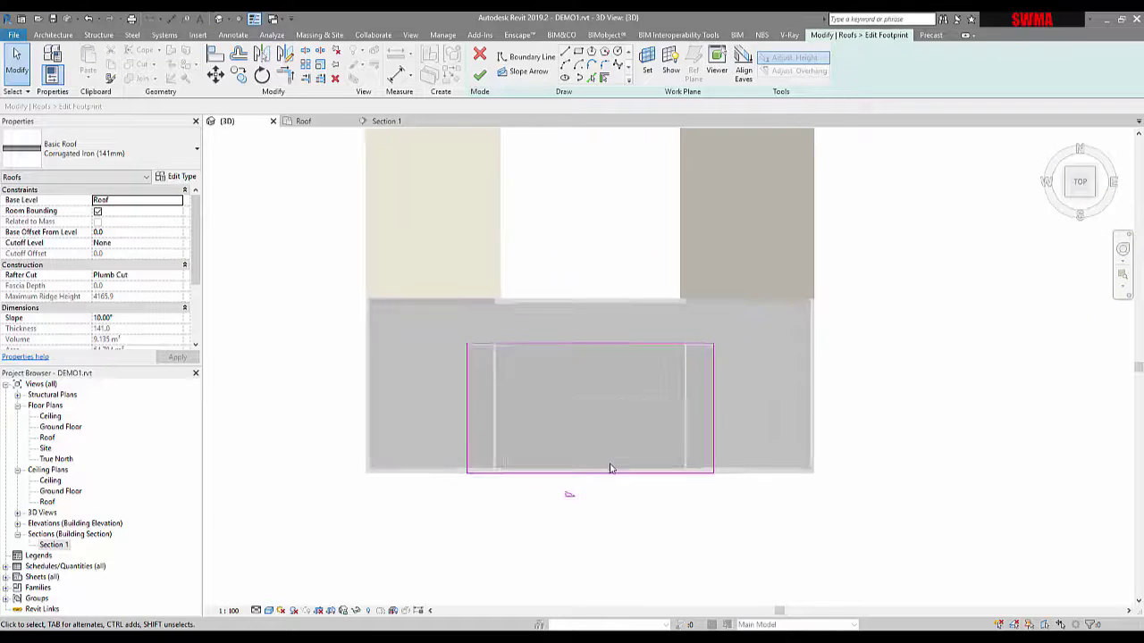
pyautogui.click(456, 485)
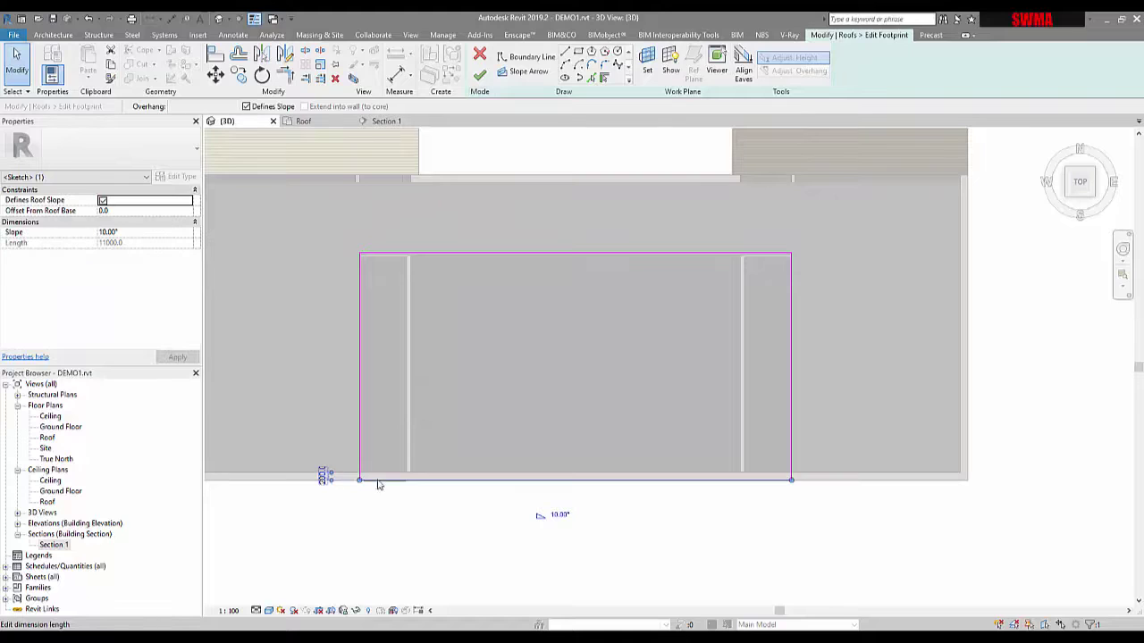
pyautogui.moveTo(435, 461); pyautogui.dragTo(436, 461)
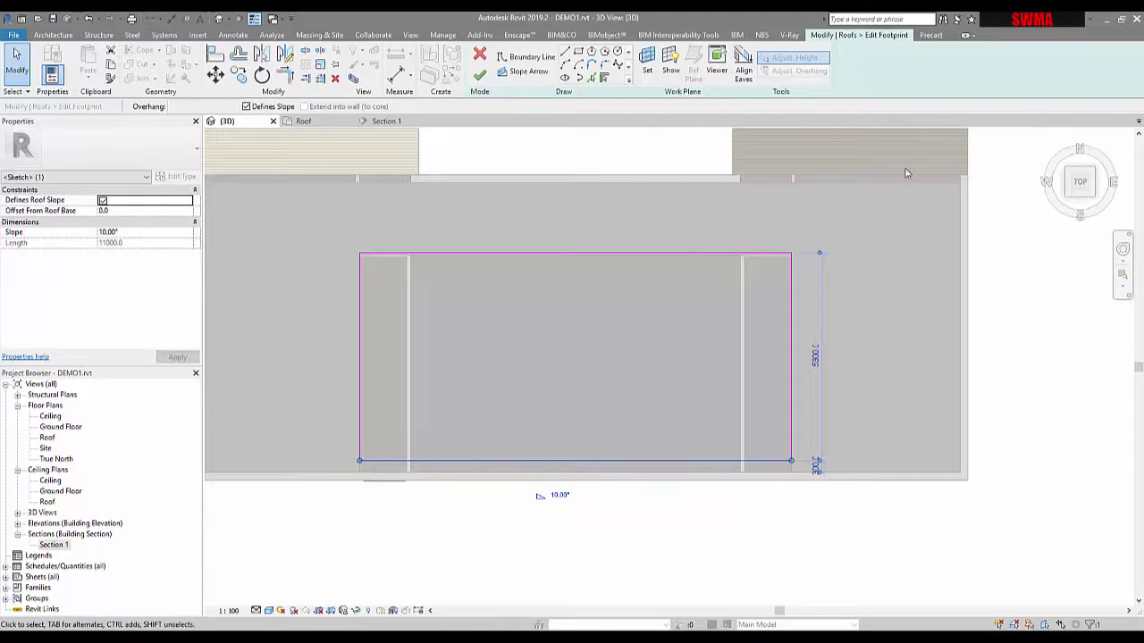
pyautogui.click(480, 77)
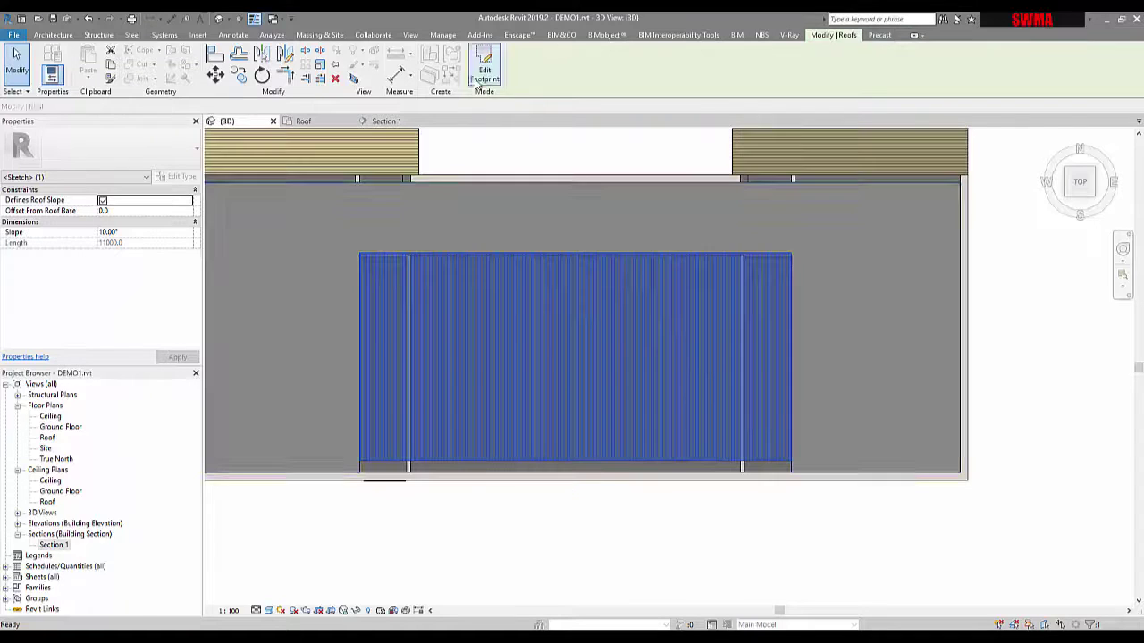
# Step: Inspect the shortened sloped roof against the front wall from several angles in 3D
pyautogui.click(1091, 200)
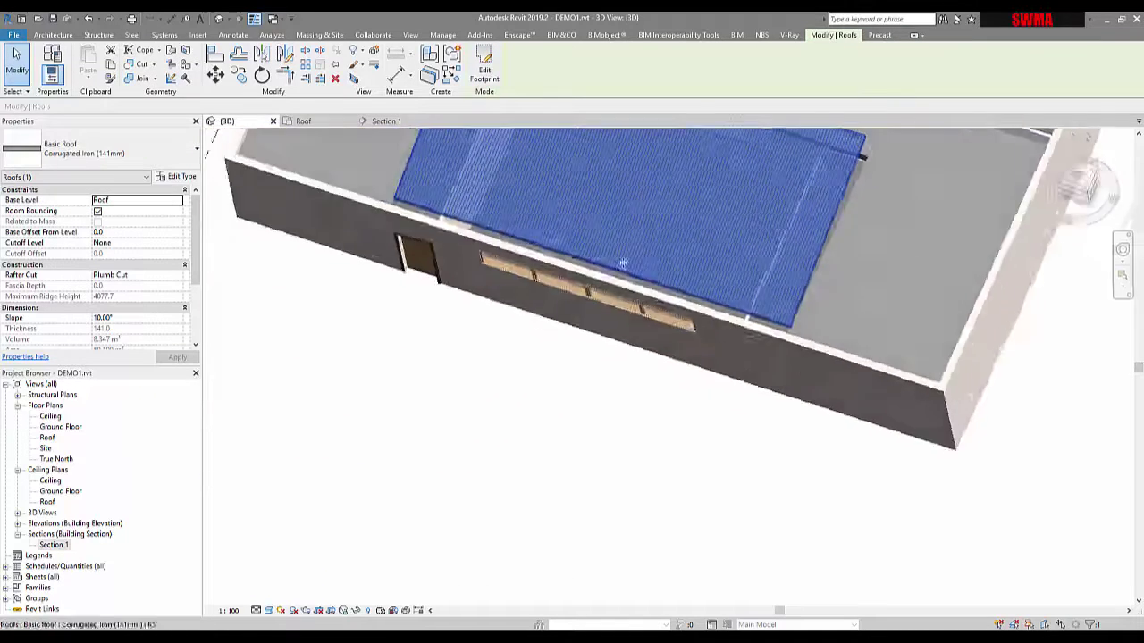
pyautogui.scroll(5, 528, 439)
pyautogui.click(505, 357)
pyautogui.keyDown('shift'); pyautogui.moveTo(486, 286); pyautogui.dragTo(496, 398, button='middle'); pyautogui.keyUp('shift')
pyautogui.scroll(1, 496, 397)
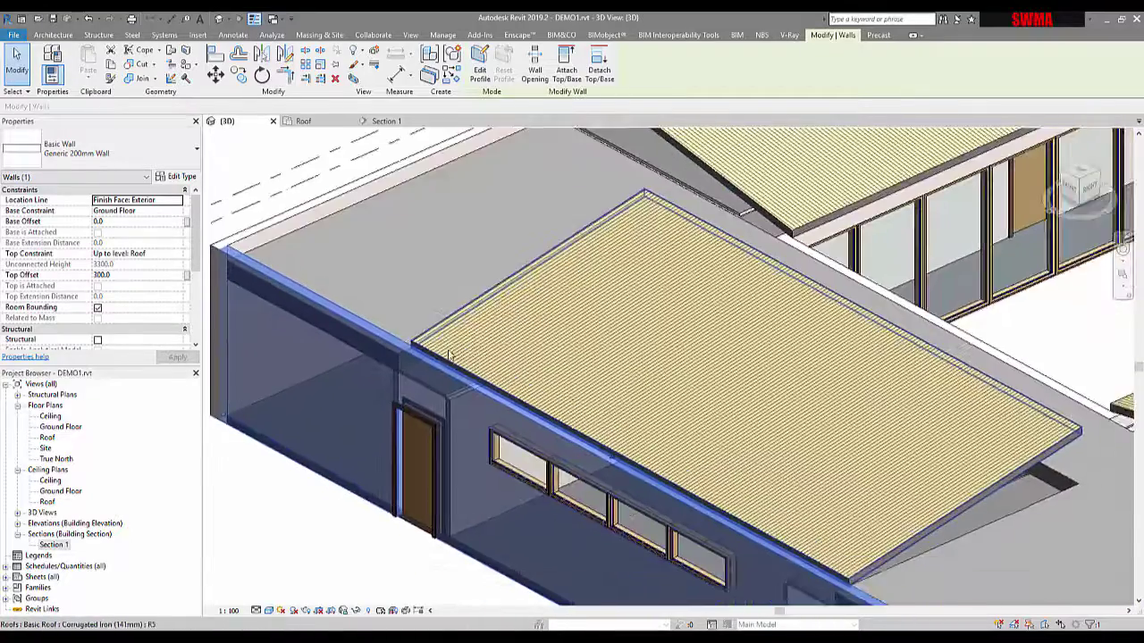
pyautogui.scroll(-5, 634, 332)
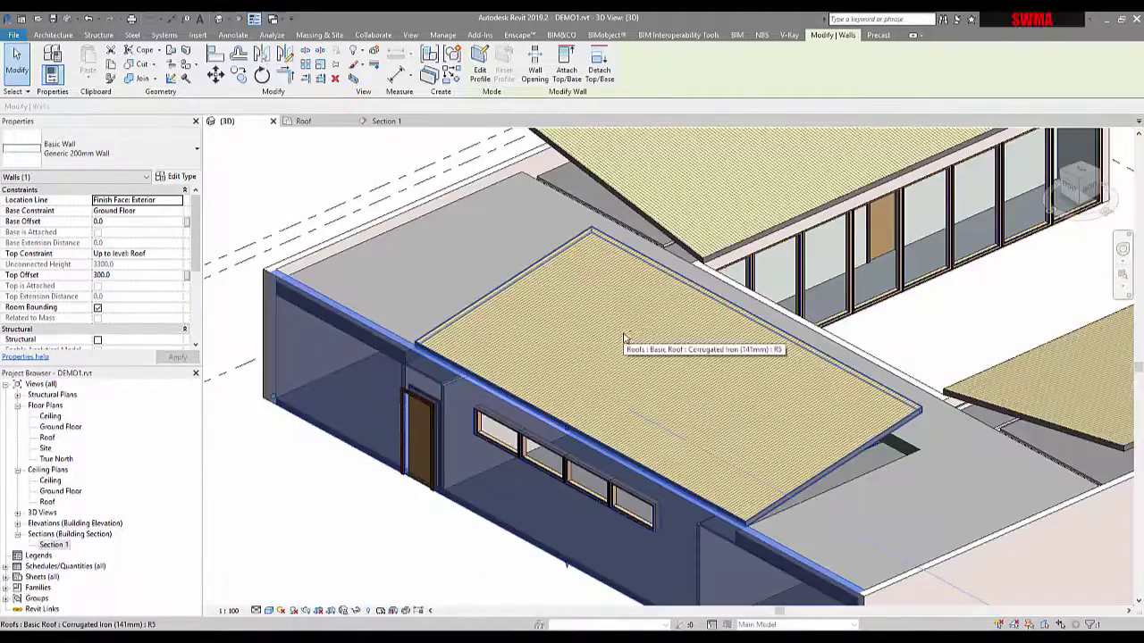
pyautogui.keyDown('shift'); pyautogui.moveTo(633, 332); pyautogui.dragTo(456, 225, button='middle'); pyautogui.keyUp('shift')
pyautogui.press('Escape')
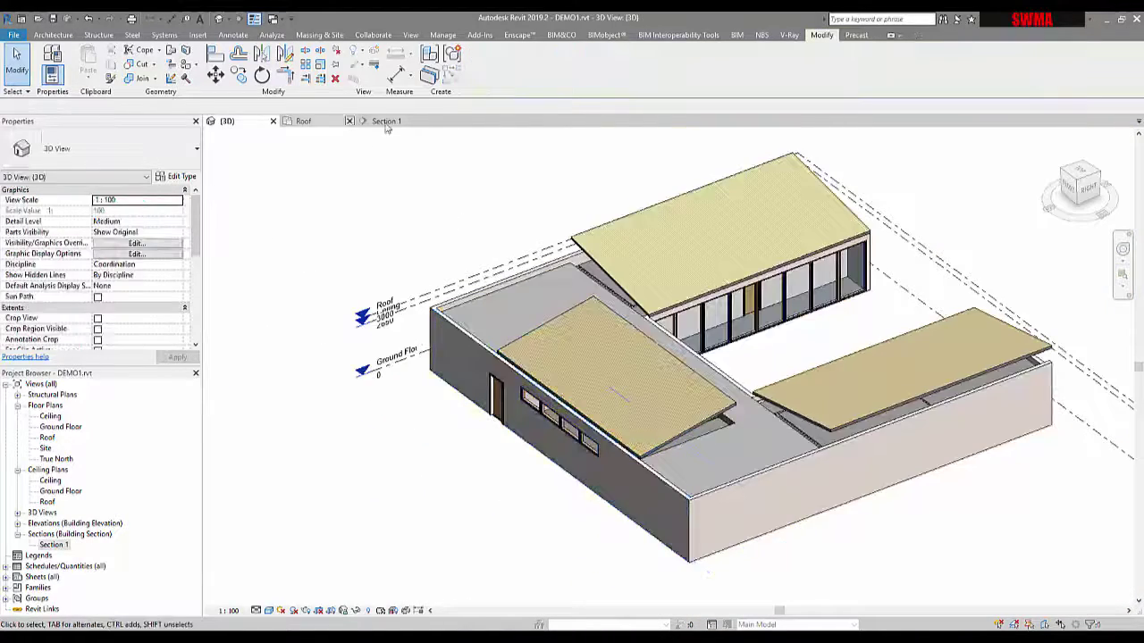
# Step: Dismiss the save reminder, draw a building section lengthwise through the front sloped roof in the Roof plan, and open its view
pyautogui.click(308, 121)
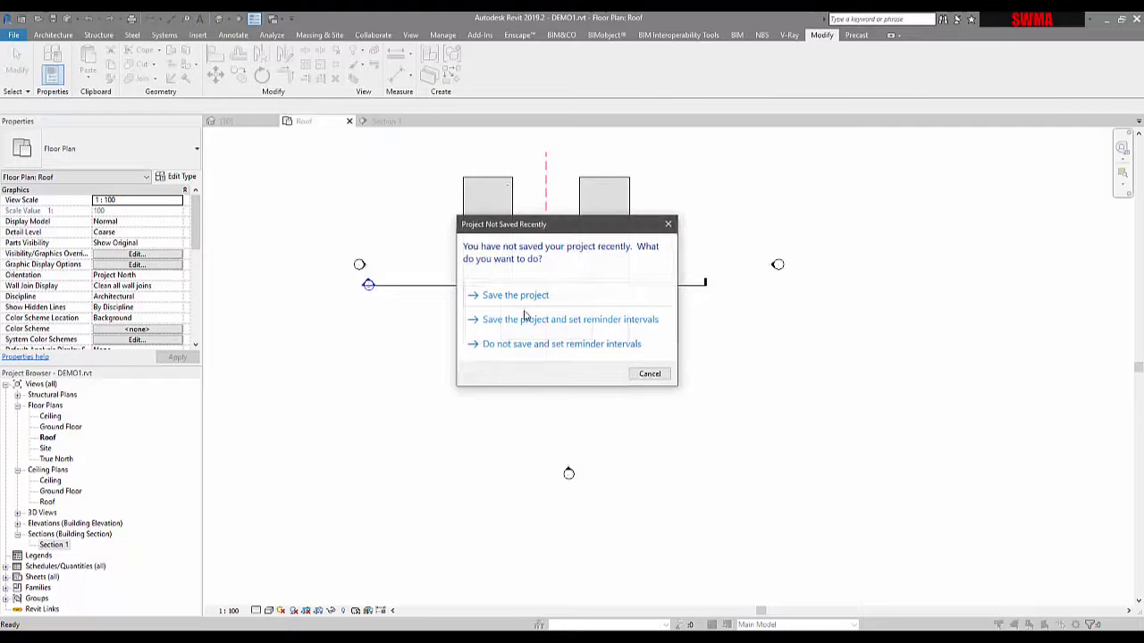
pyautogui.click(668, 224)
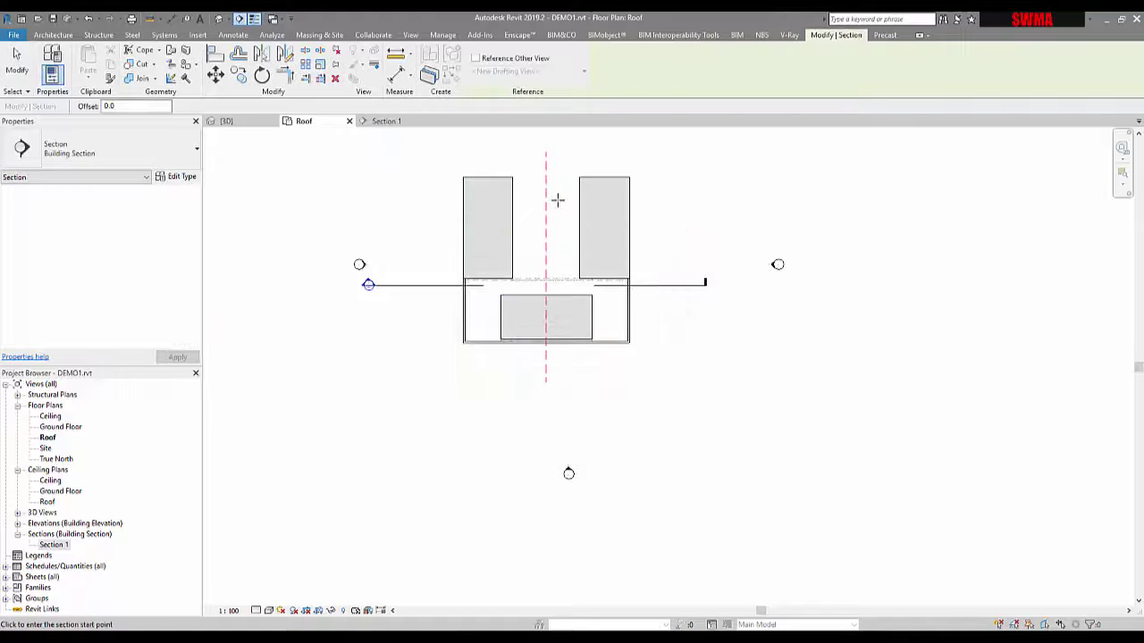
pyautogui.click(561, 197)
pyautogui.click(559, 430)
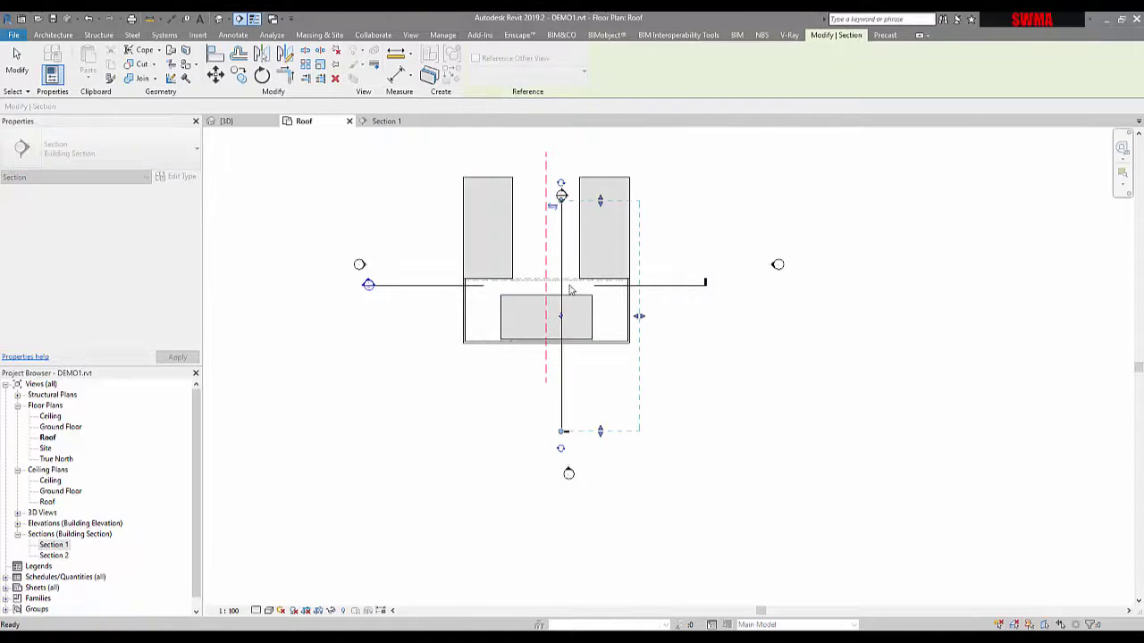
pyautogui.press('Escape')
pyautogui.rightClick(561, 244)
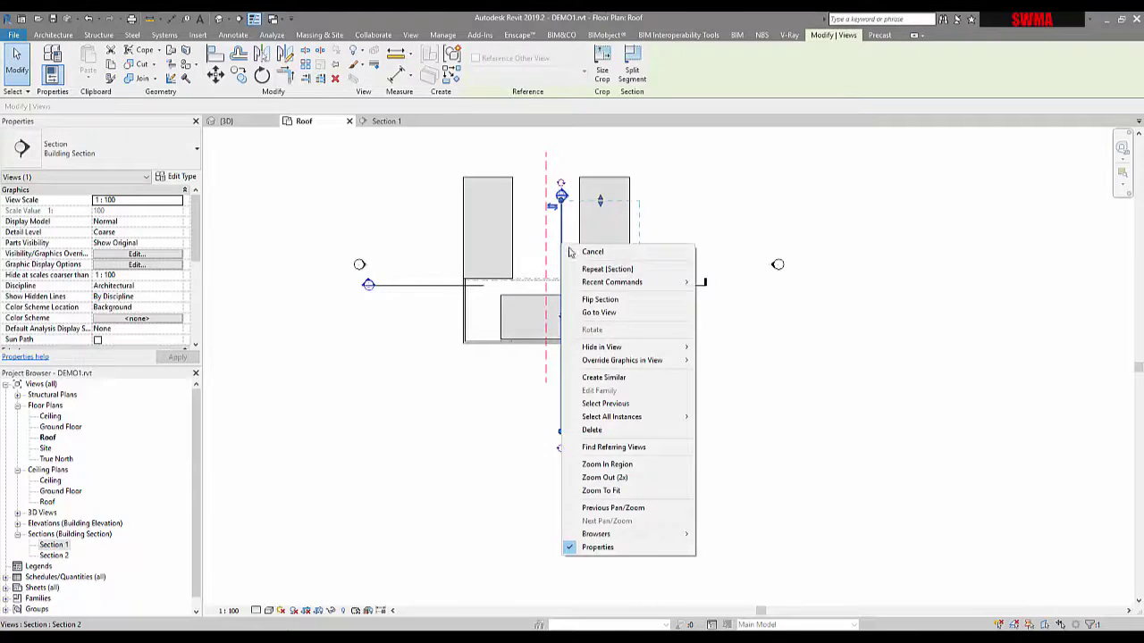
pyautogui.click(587, 312)
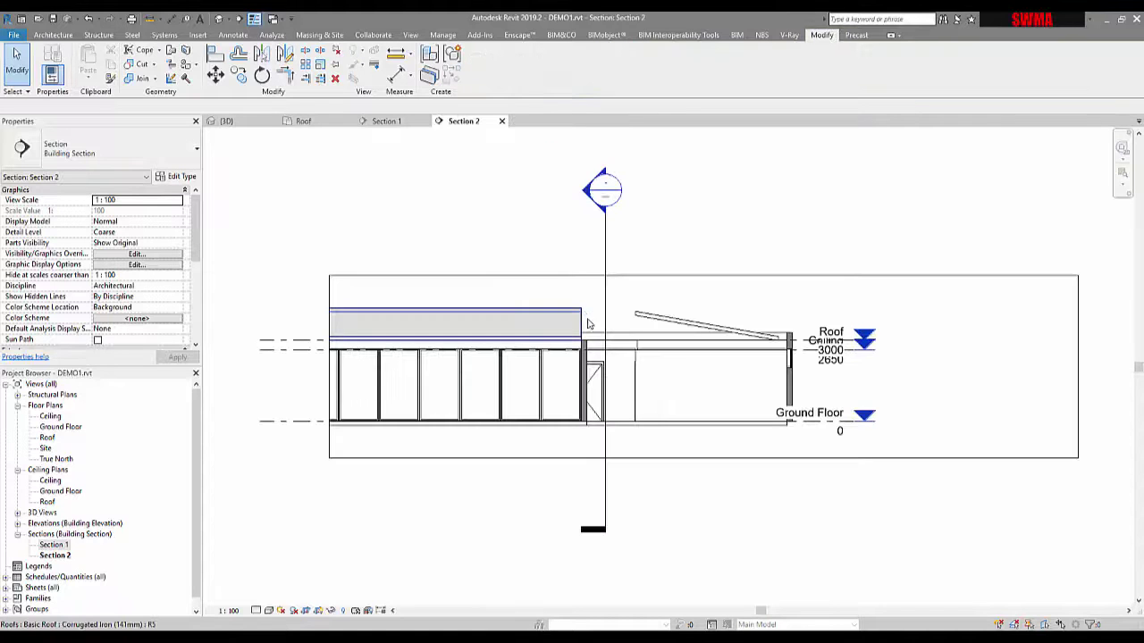
# Step: Set the new section view's scale to 1:50
pyautogui.scroll(5, 679, 322)
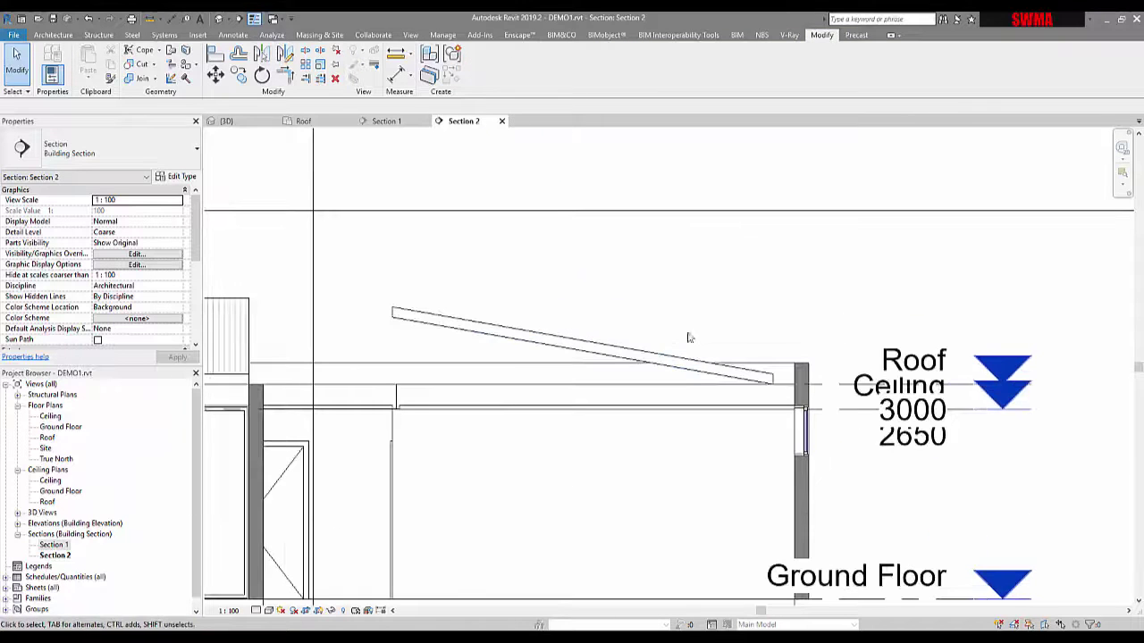
pyautogui.click(687, 364)
pyautogui.scroll(-1, 682, 355)
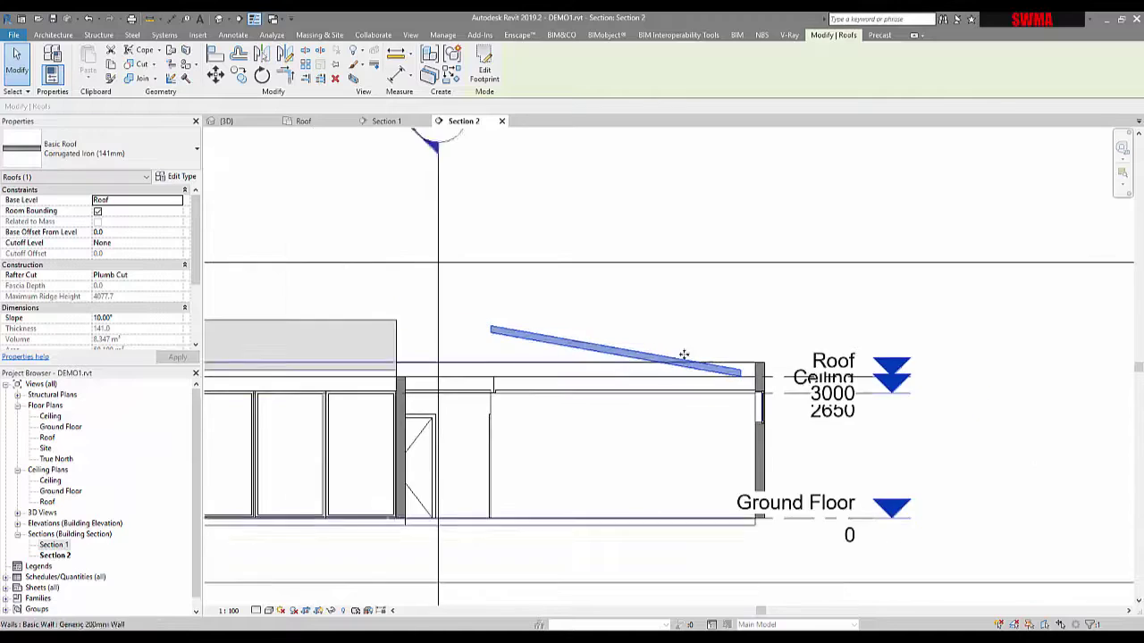
pyautogui.moveTo(682, 355); pyautogui.dragTo(743, 302, button='middle')
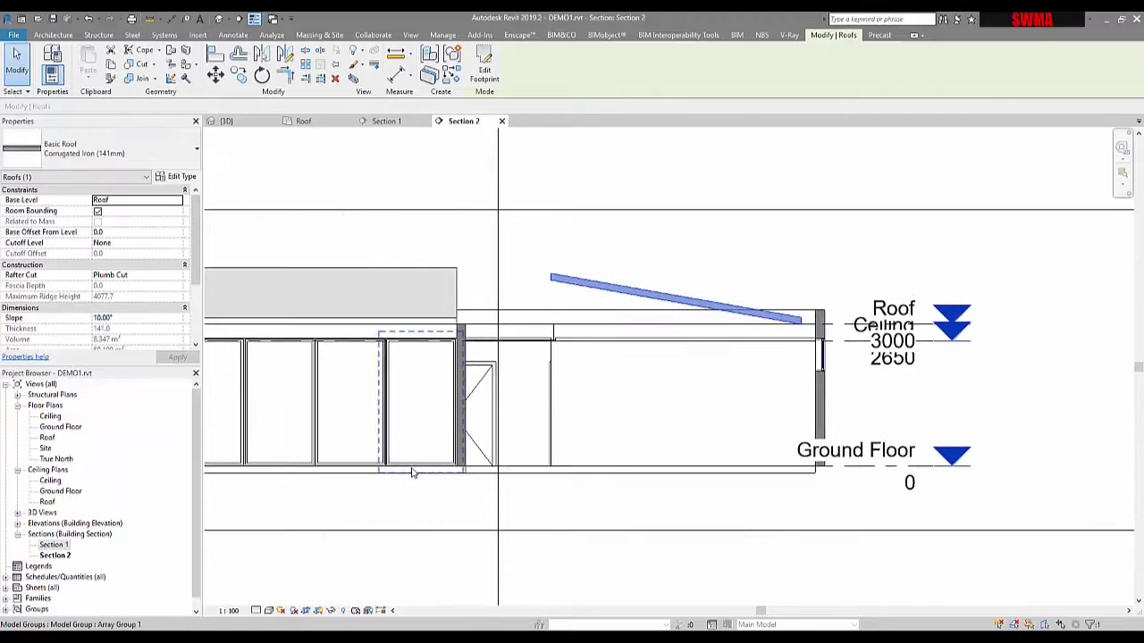
pyautogui.click(230, 611)
pyautogui.click(233, 519)
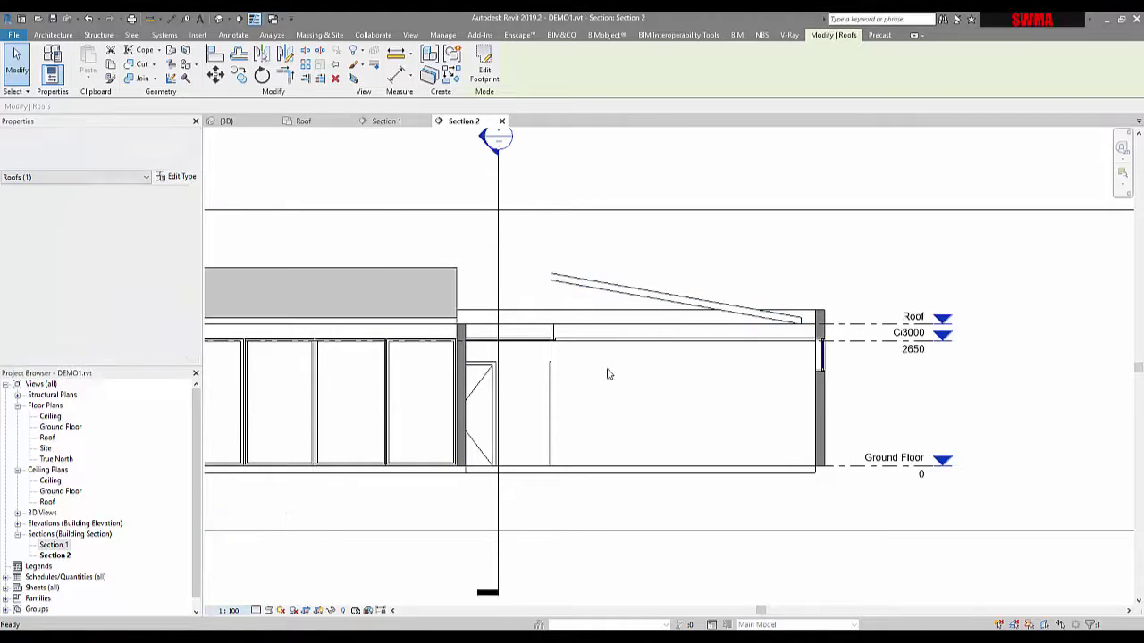
# Step: Examine the low end of the sloped roof in relation to the flat roof and front wall in the section
pyautogui.click(793, 324)
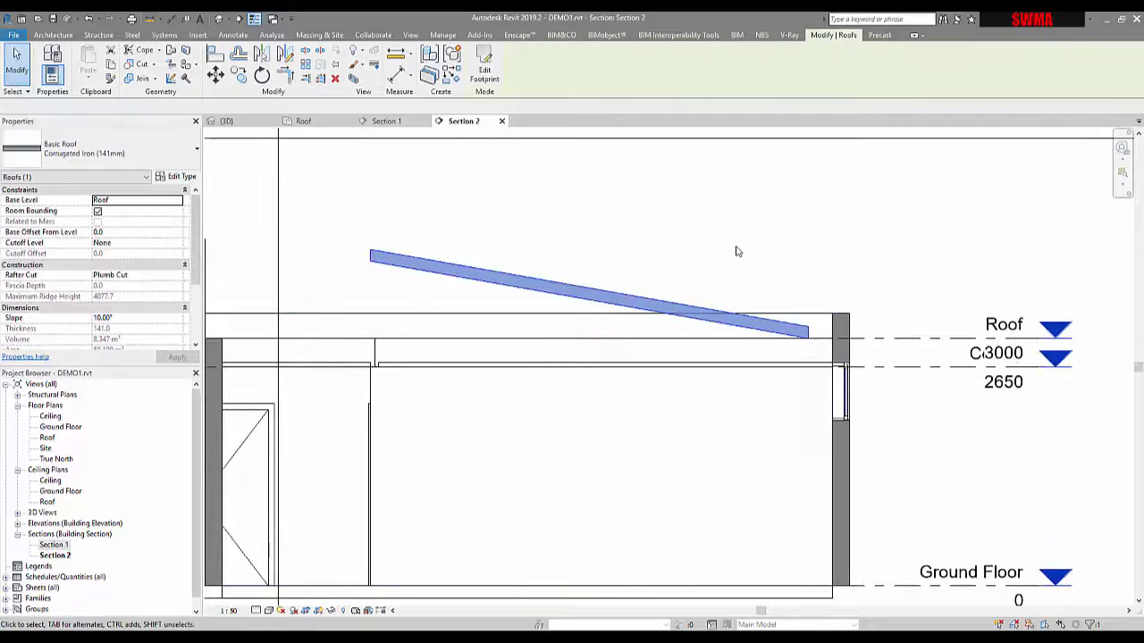
pyautogui.click(738, 250)
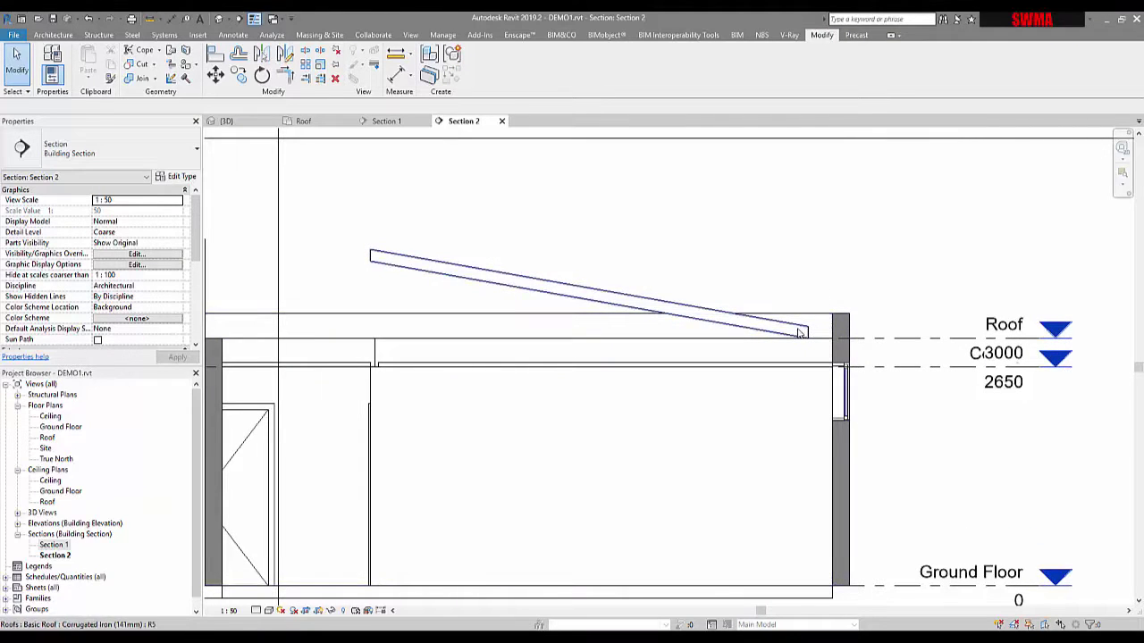
pyautogui.click(804, 333)
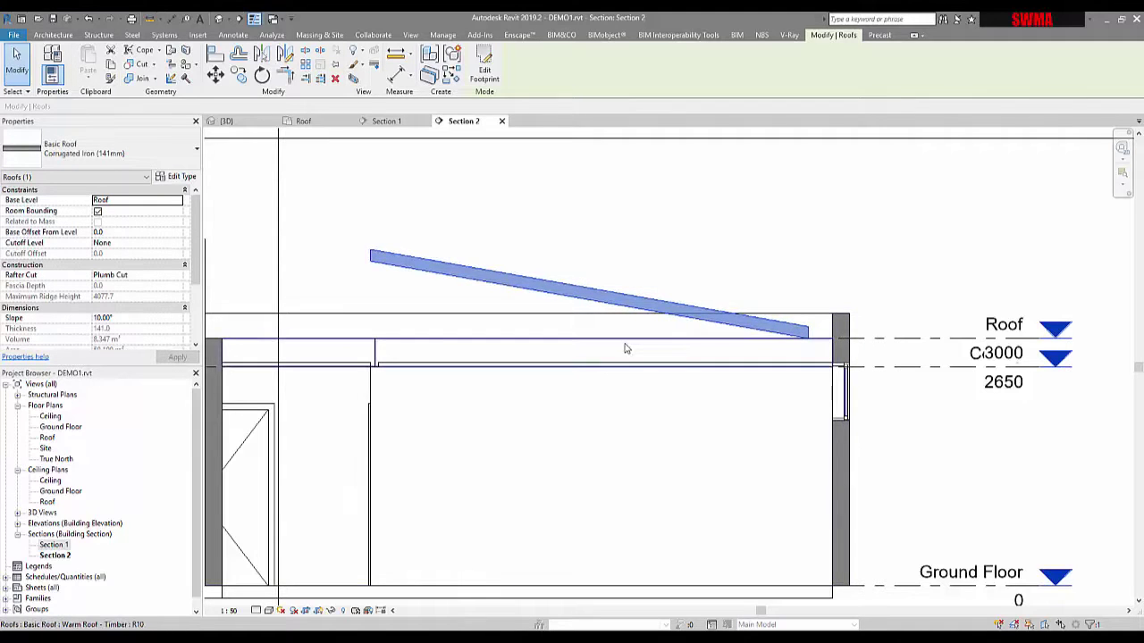
pyautogui.click(698, 260)
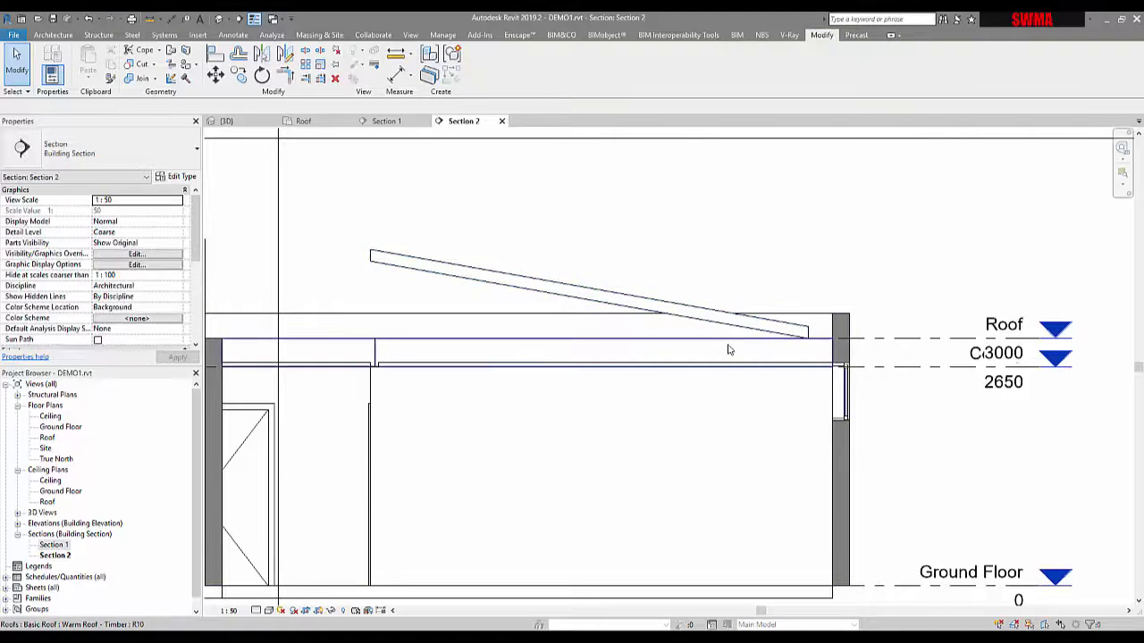
# Step: In the Roof plan, edit the flat timber roof's footprint and replace its split front edge with one continuous line along the front wall
pyautogui.click(307, 122)
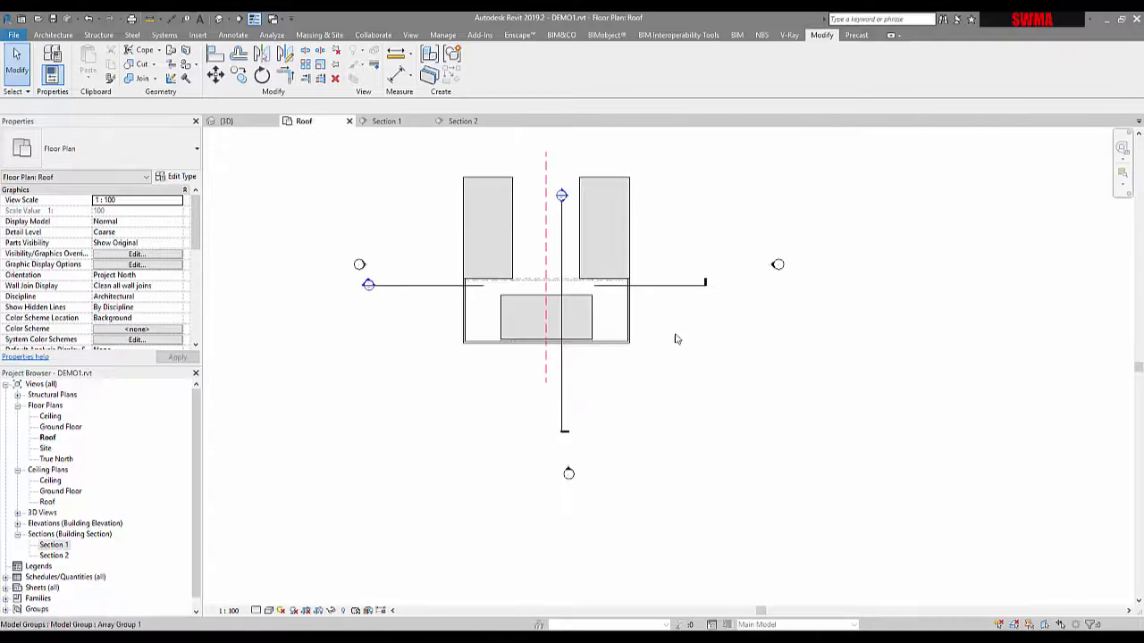
pyautogui.scroll(4, 503, 322)
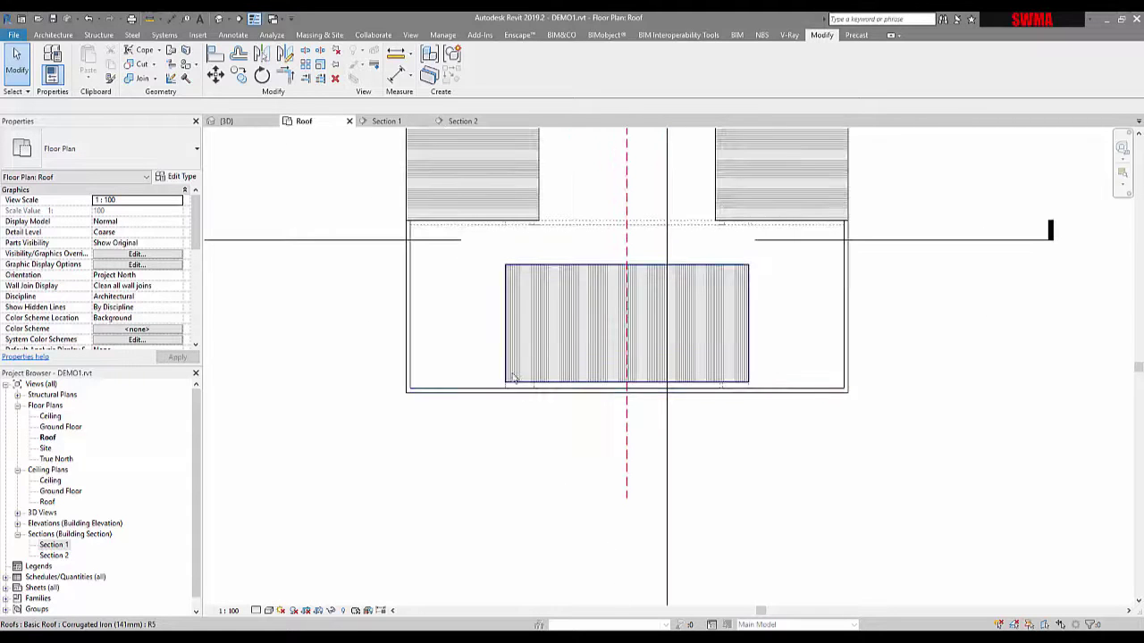
pyautogui.click(490, 384)
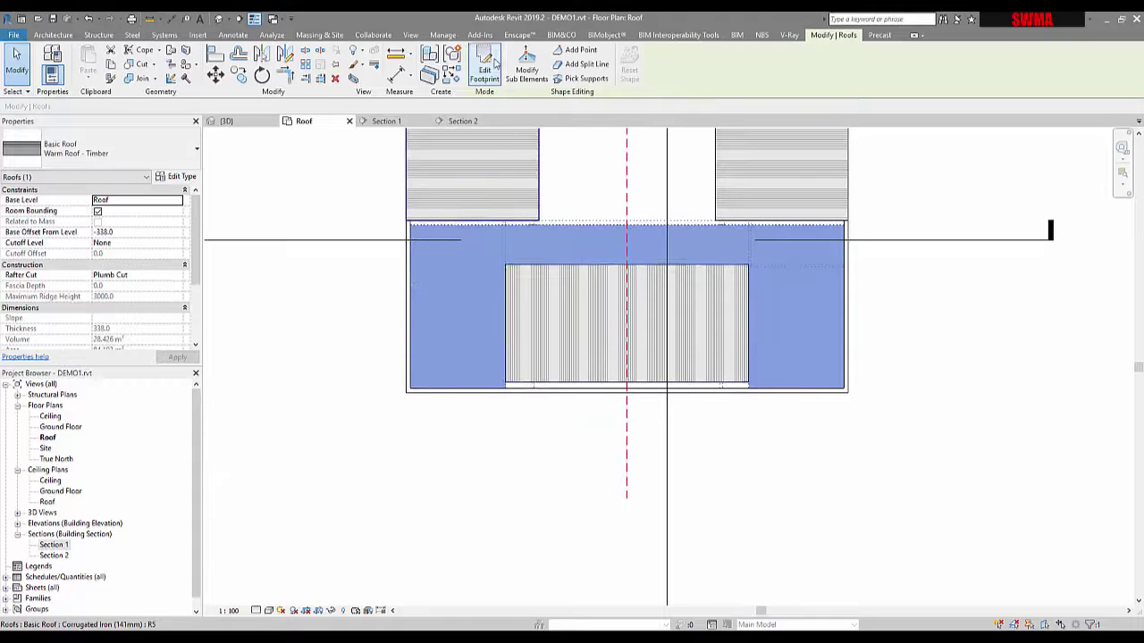
pyautogui.click(494, 63)
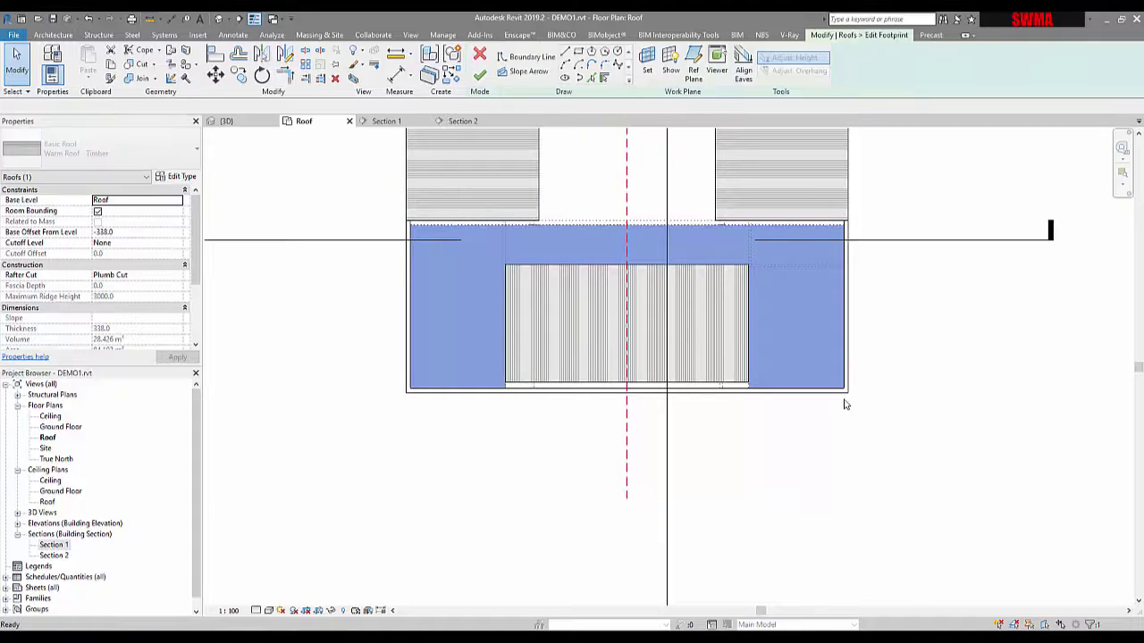
pyautogui.scroll(3, 518, 404)
pyautogui.click(1021, 381)
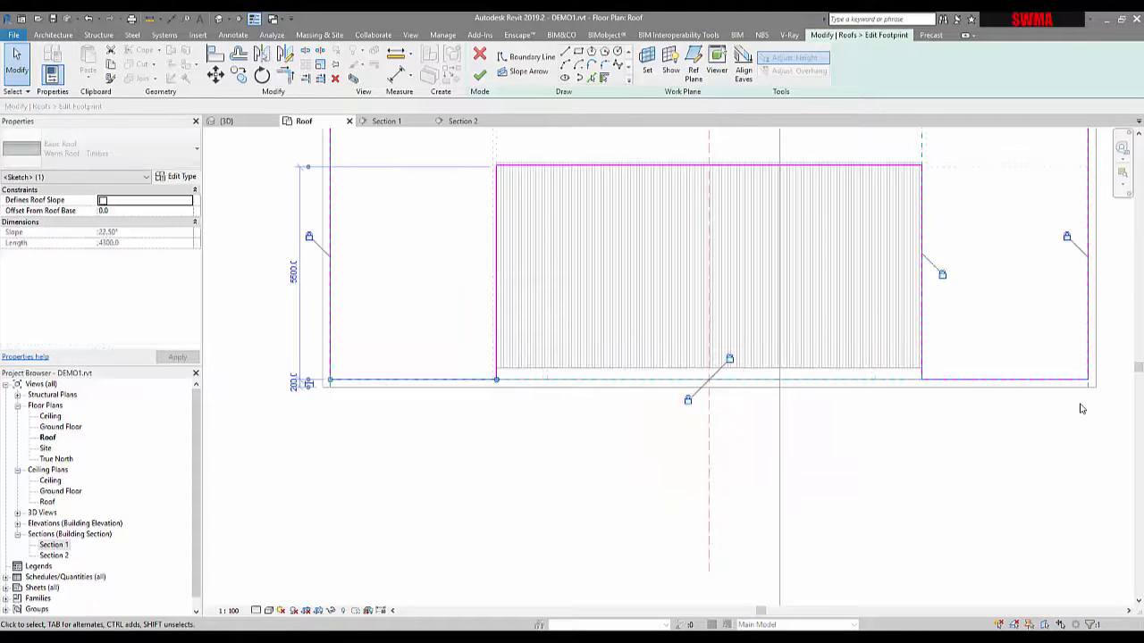
pyautogui.press('Escape')
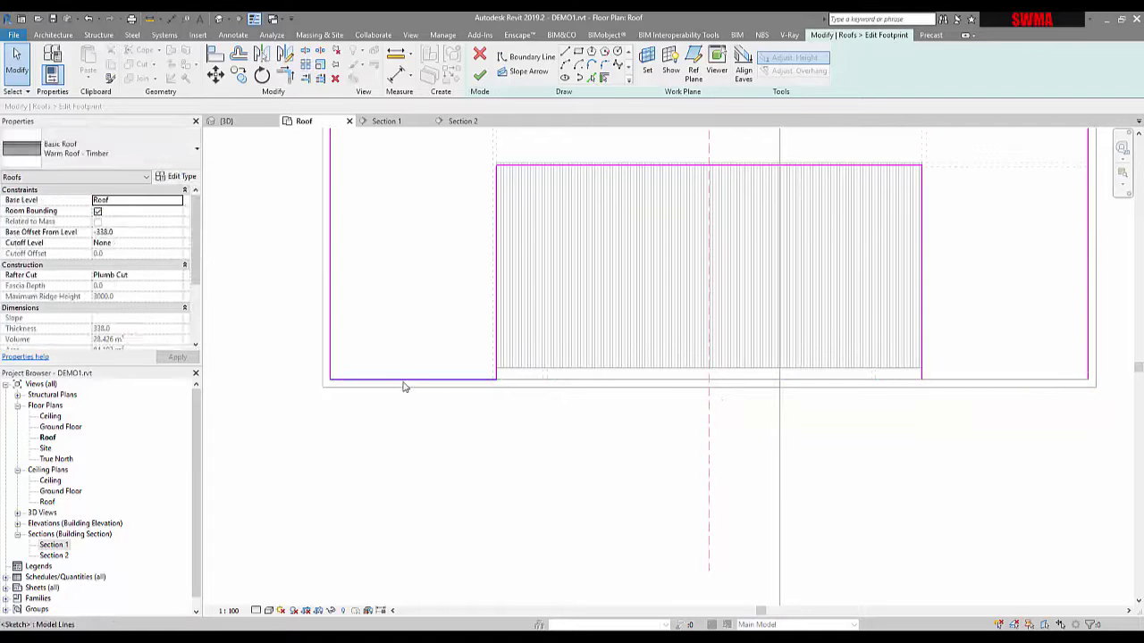
pyautogui.press('r')
pyautogui.click(1010, 380)
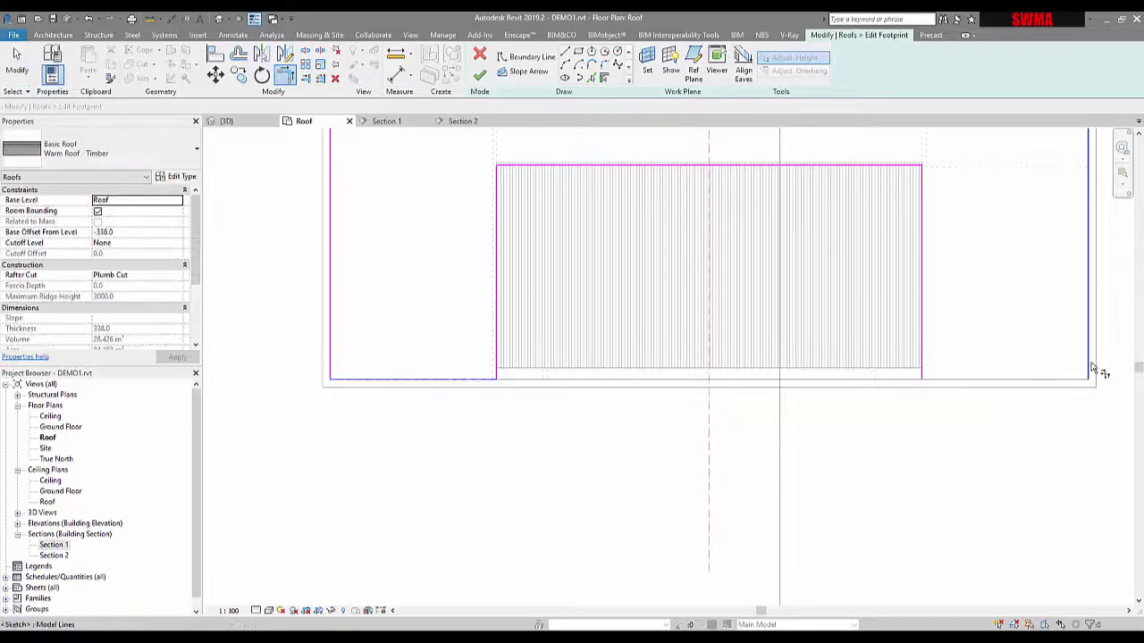
pyautogui.click(1088, 372)
pyautogui.press('Escape')
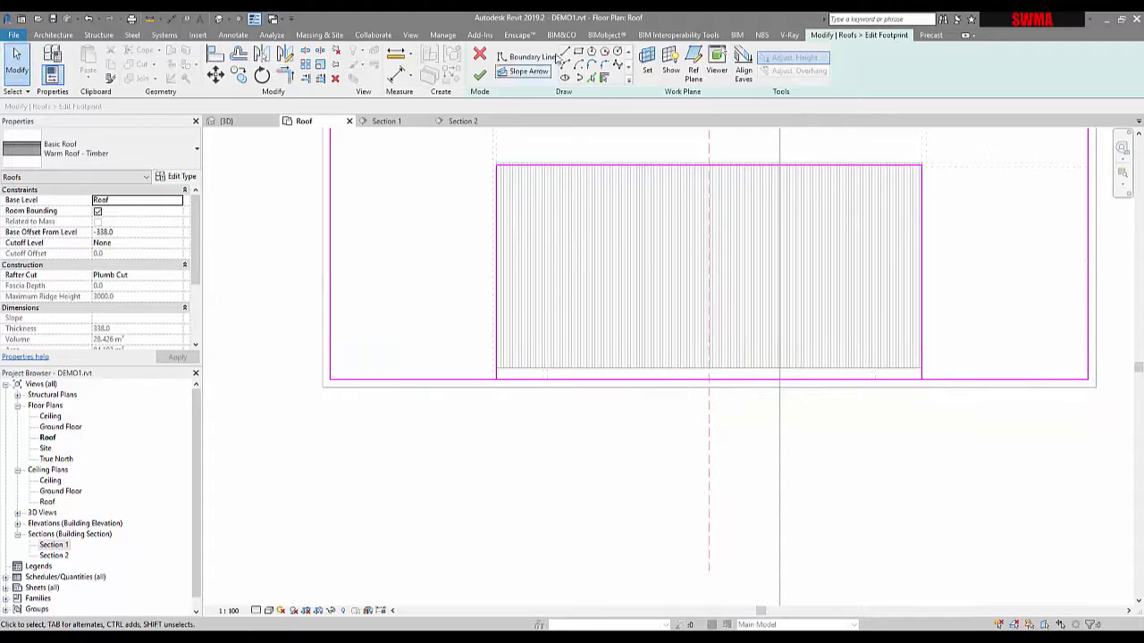
# Step: Try to close the flat roof's inner opening along the sloped roof's low edge and finish the footprint
pyautogui.click(567, 55)
pyautogui.click(579, 78)
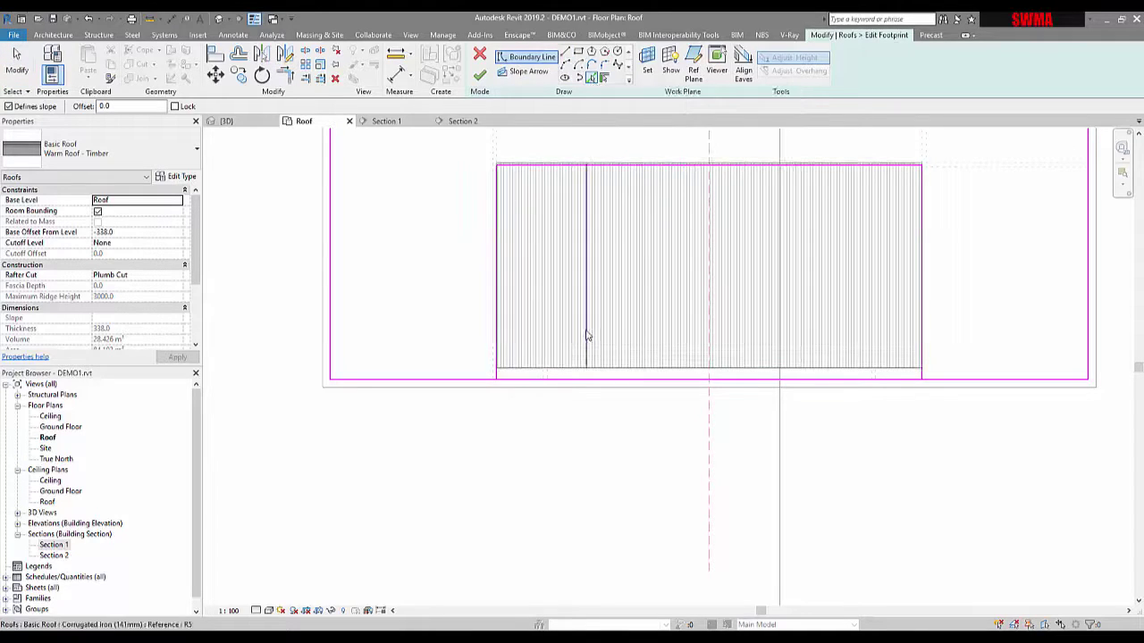
pyautogui.click(528, 373)
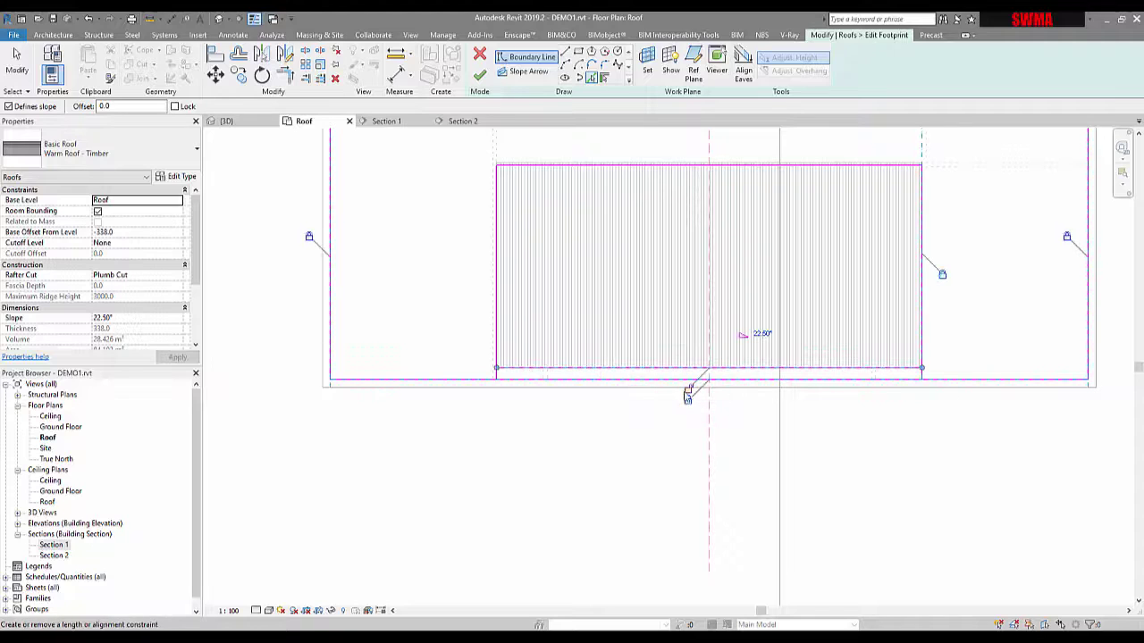
pyautogui.press('t')
pyautogui.press('r')
pyautogui.click(536, 368)
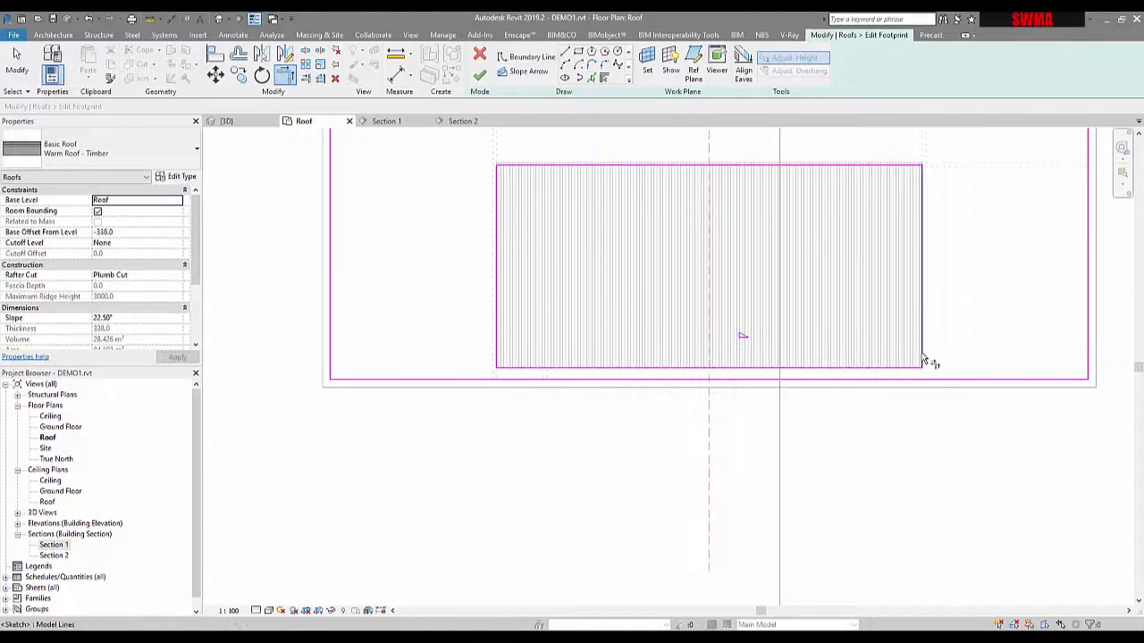
pyautogui.click(479, 79)
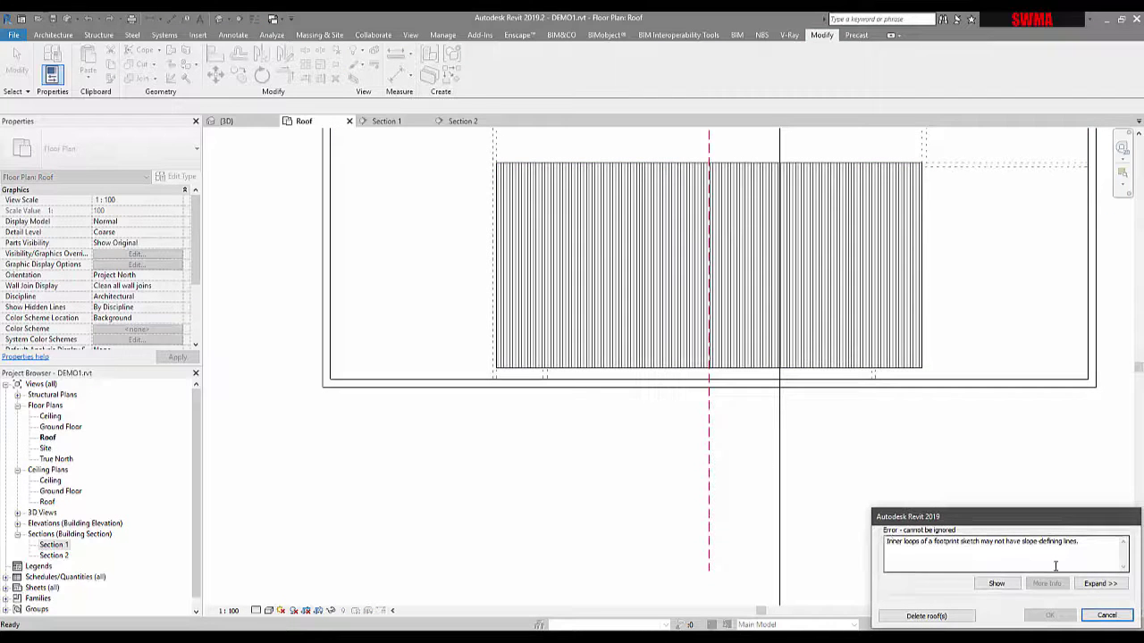
pyautogui.click(1106, 615)
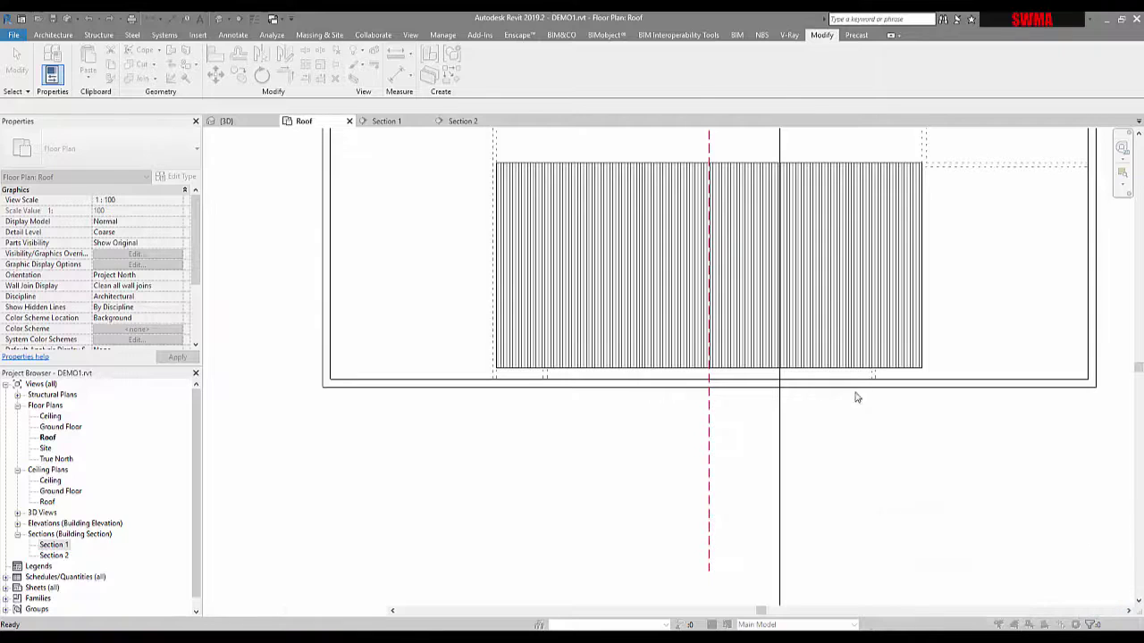
# Step: Check the slope-defining line at the opening's front edge, and discard the edits to the flat roof's footprint
pyautogui.moveTo(640, 319); pyautogui.dragTo(577, 429, button='middle')
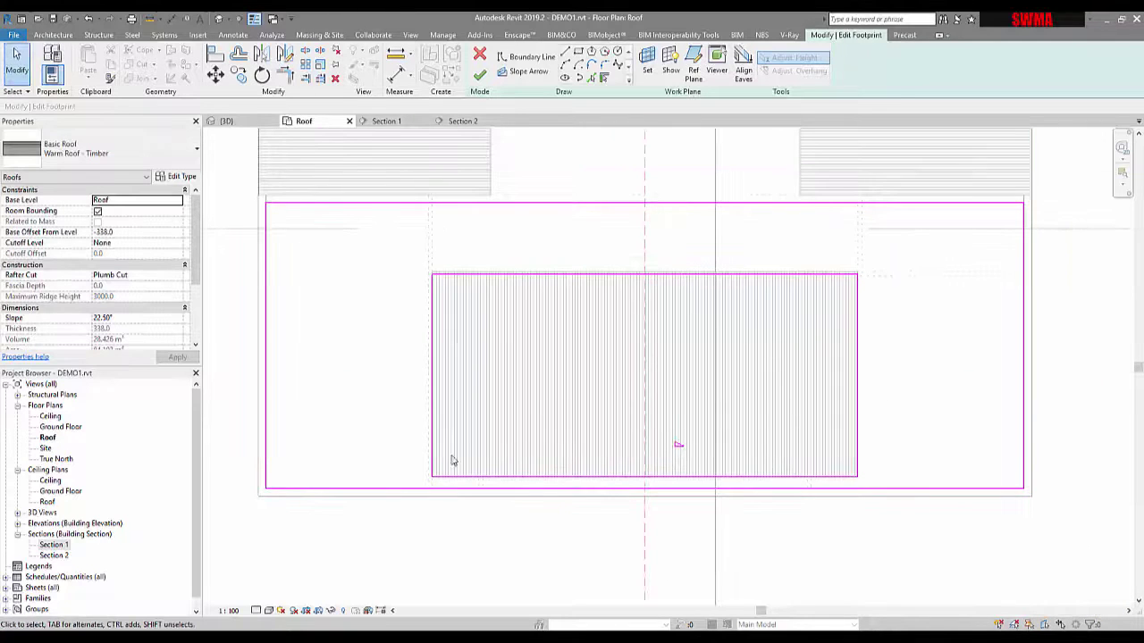
pyautogui.click(451, 482)
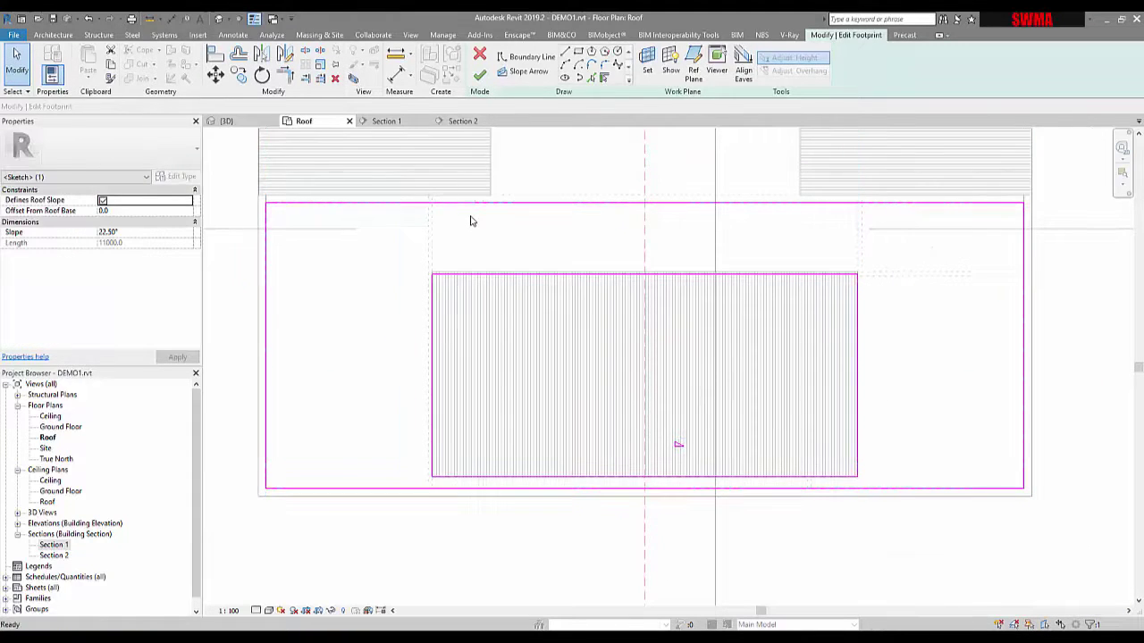
pyautogui.press('Escape')
pyautogui.press('Escape')
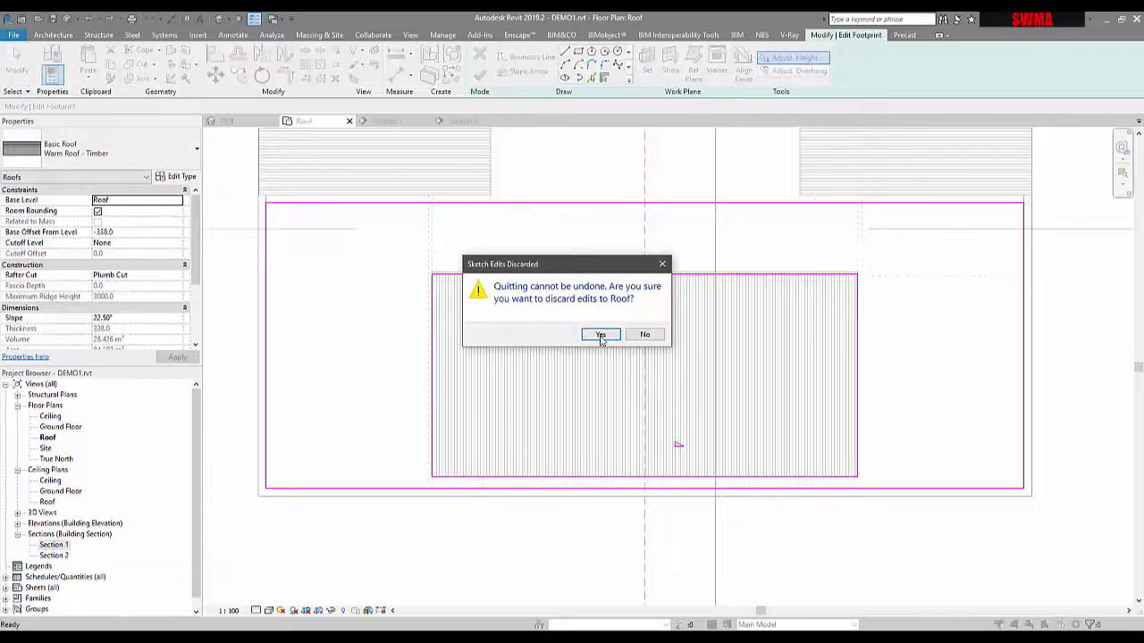
pyautogui.click(601, 335)
pyautogui.click(554, 461)
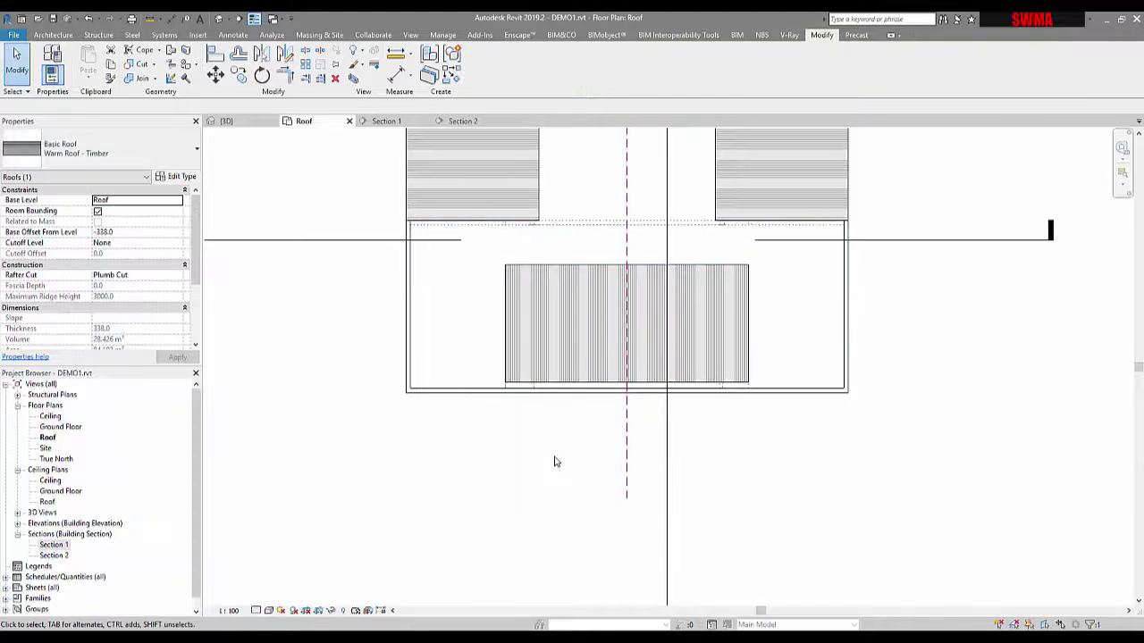
# Step: Create a rectangular Warm Roof - Timber footprint roof filling the strip between the sloped roof's low edge and the front wall, locking its edges
pyautogui.scroll(2, 543, 442)
pyautogui.scroll(2, 485, 360)
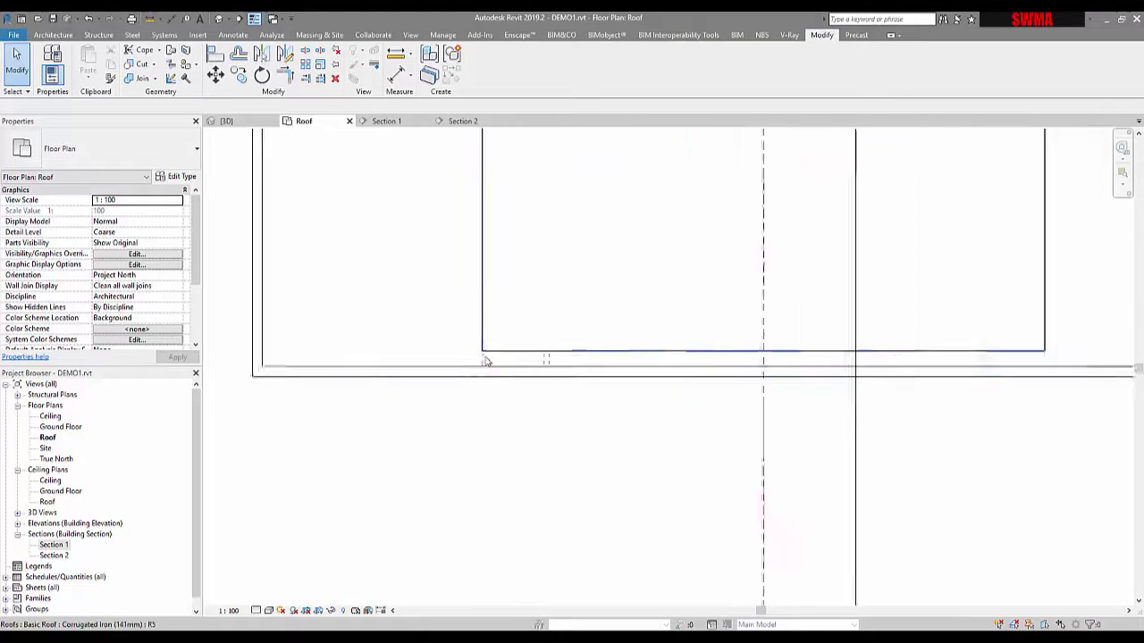
pyautogui.scroll(1, 485, 360)
pyautogui.click(485, 360)
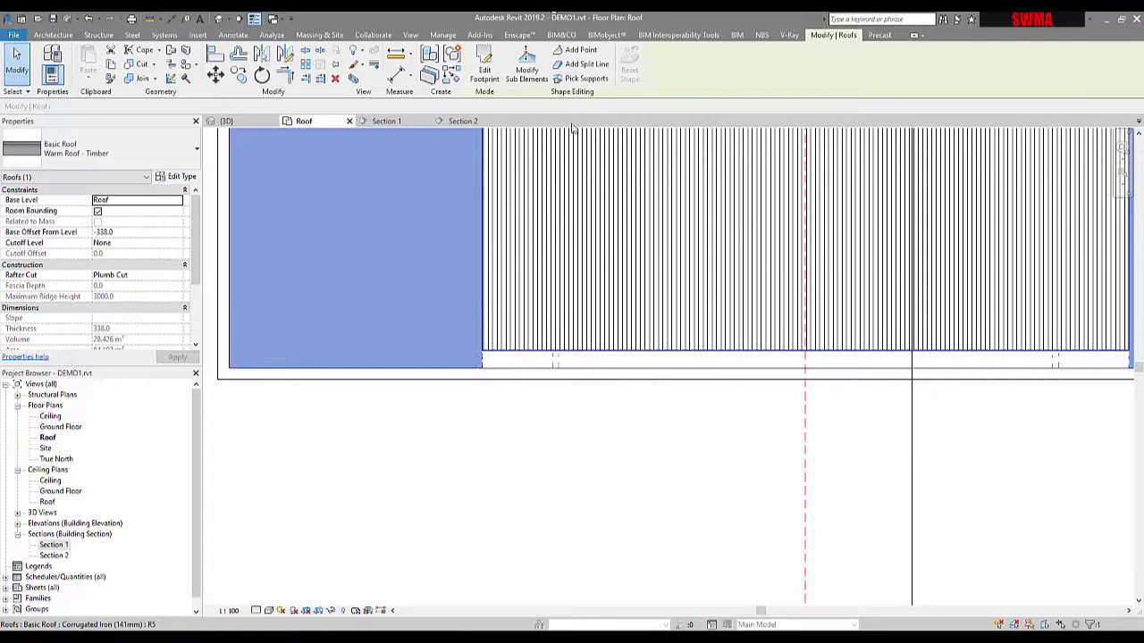
pyautogui.click(490, 75)
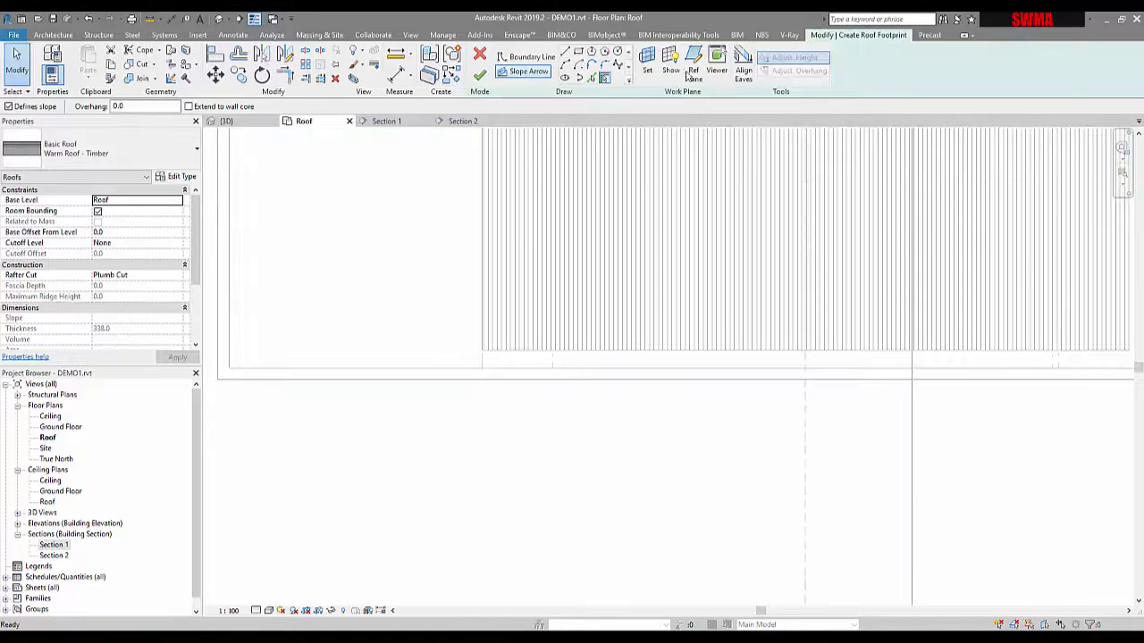
pyautogui.click(482, 381)
pyautogui.scroll(-3, 557, 385)
pyautogui.scroll(3, 894, 381)
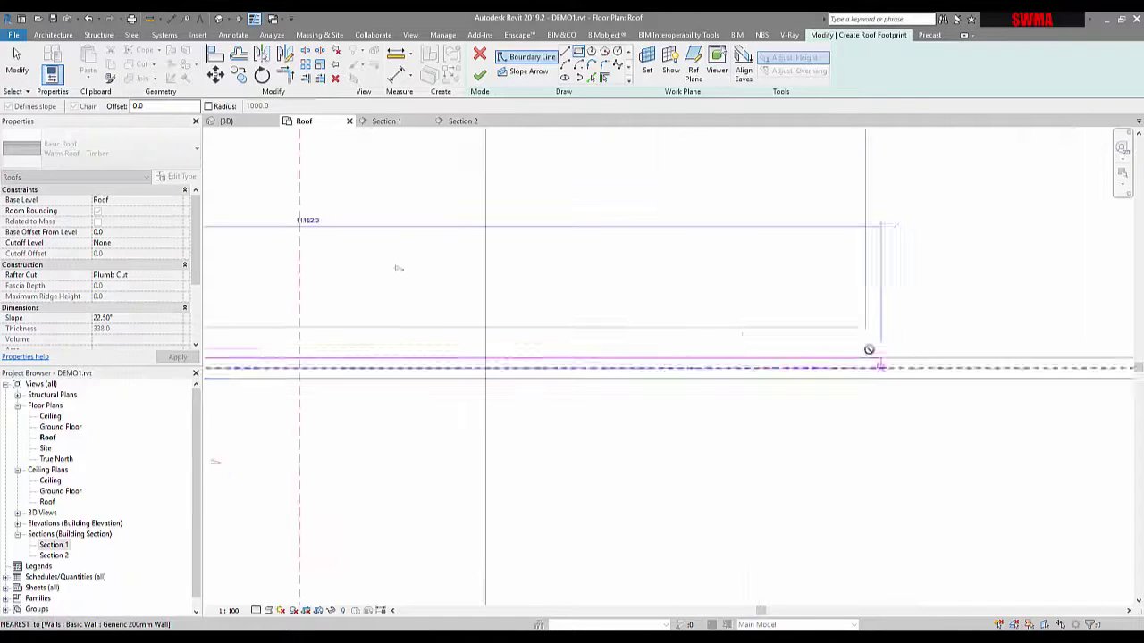
pyautogui.click(867, 349)
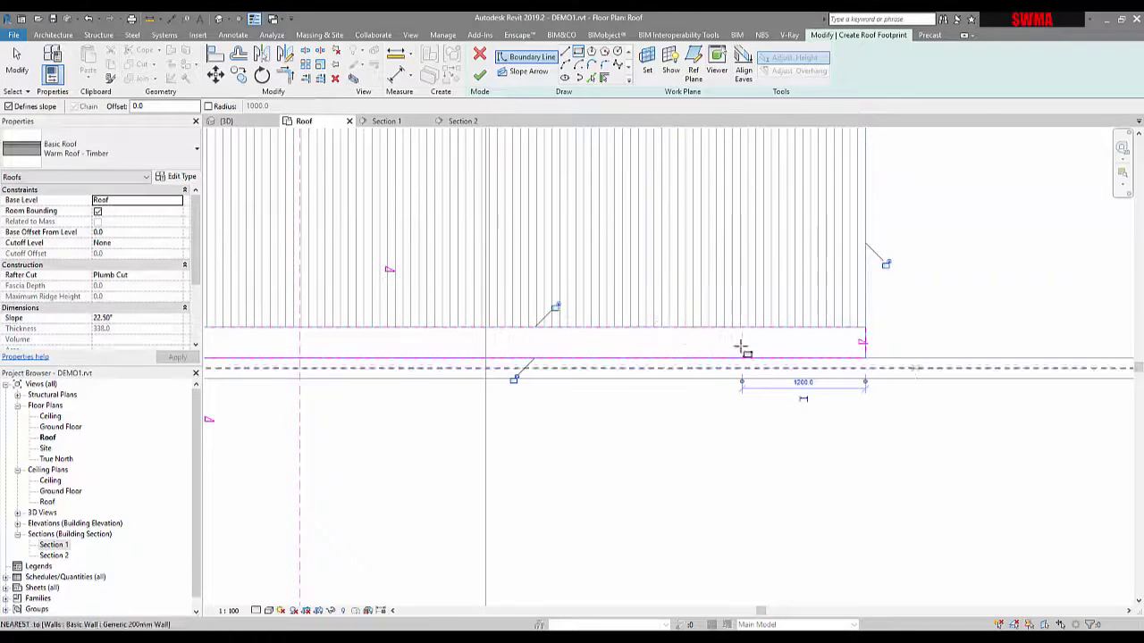
pyautogui.scroll(-3, 602, 360)
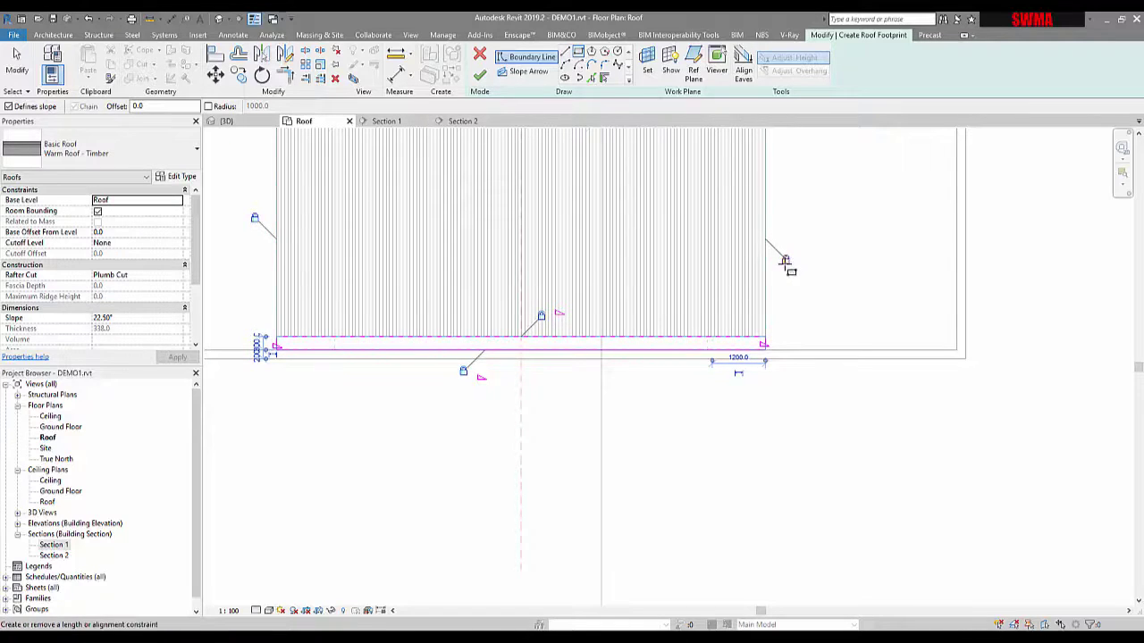
pyautogui.click(480, 79)
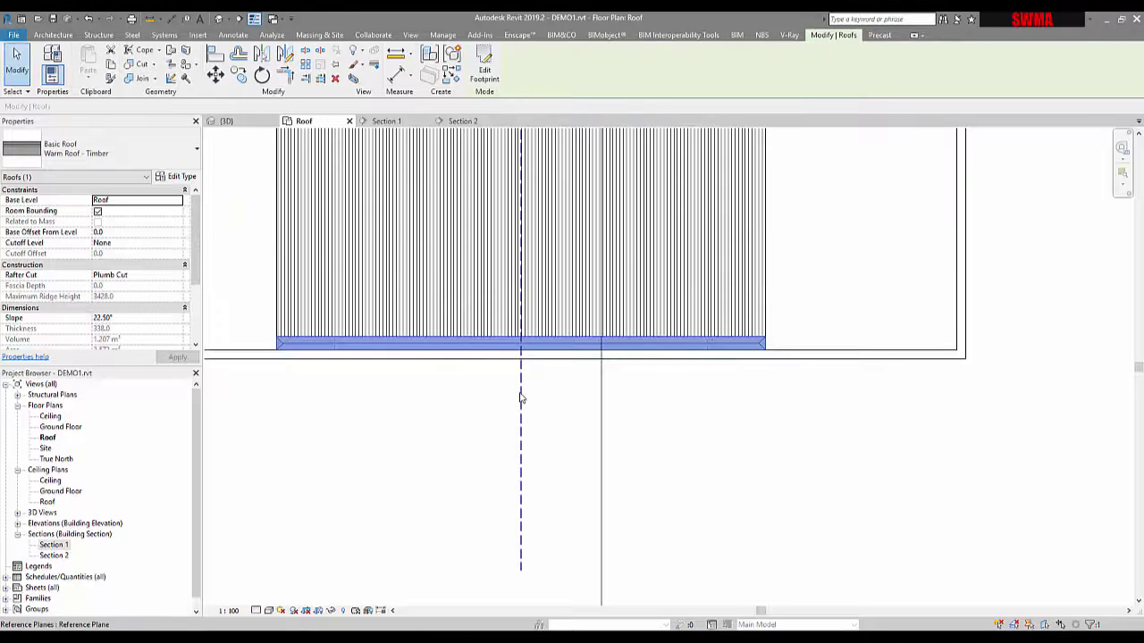
# Step: Set the new strip roof's slope to 0° while viewing it in 3D
pyautogui.click(308, 342)
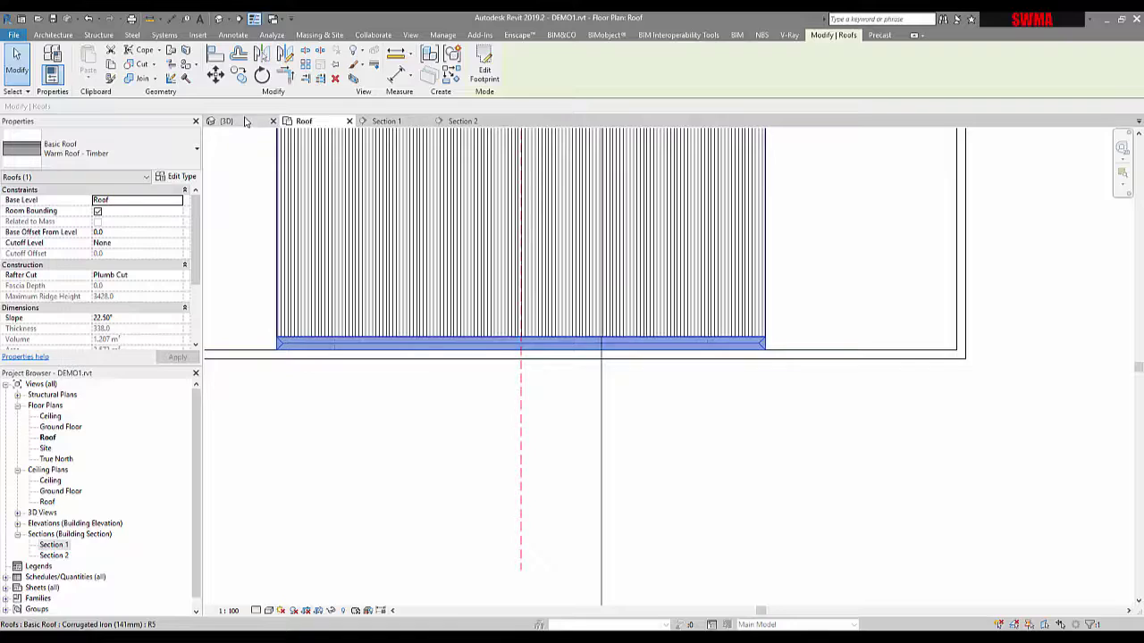
pyautogui.click(247, 122)
pyautogui.scroll(5, 585, 410)
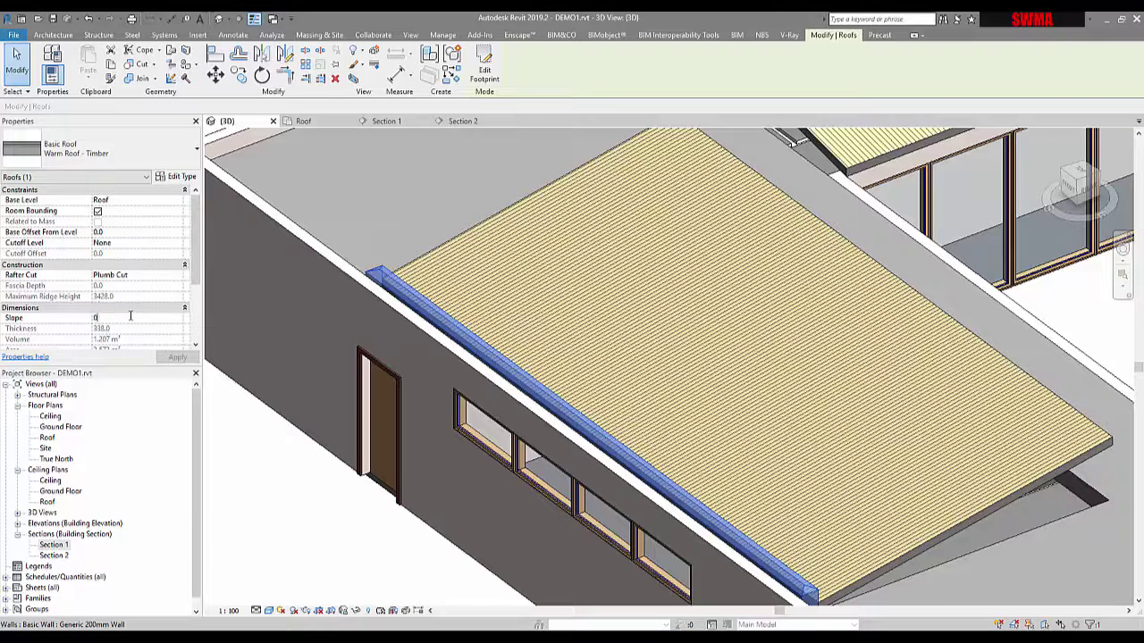
pyautogui.press('Return')
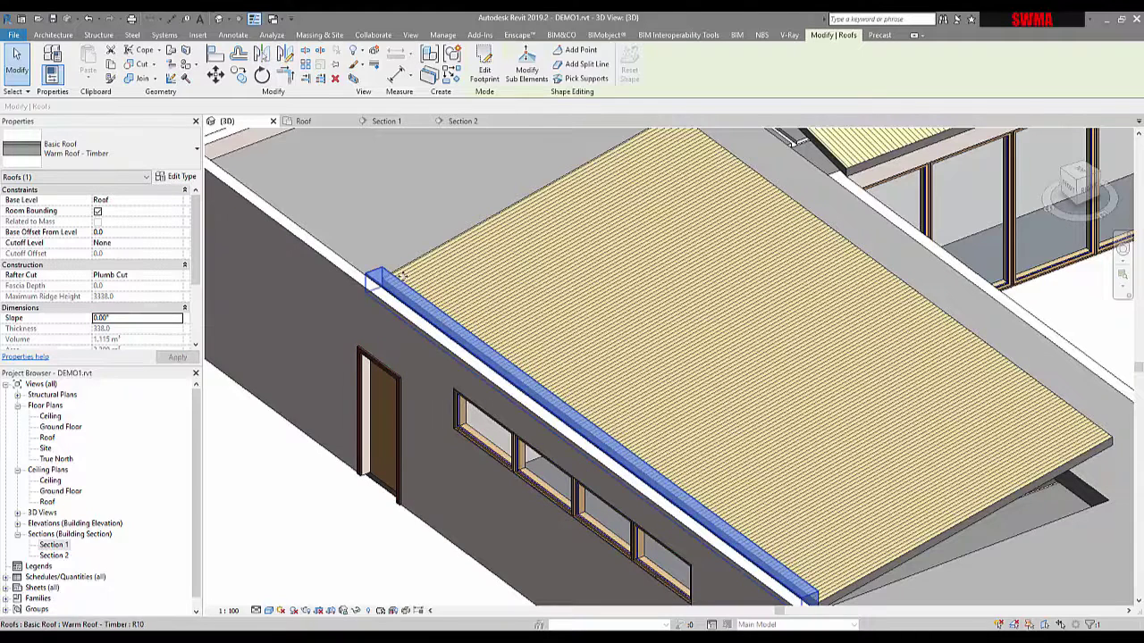
pyautogui.press('Escape')
# Step: Try to match the strip roof to the surrounding flat roof with Match Type
pyautogui.scroll(2, 355, 189)
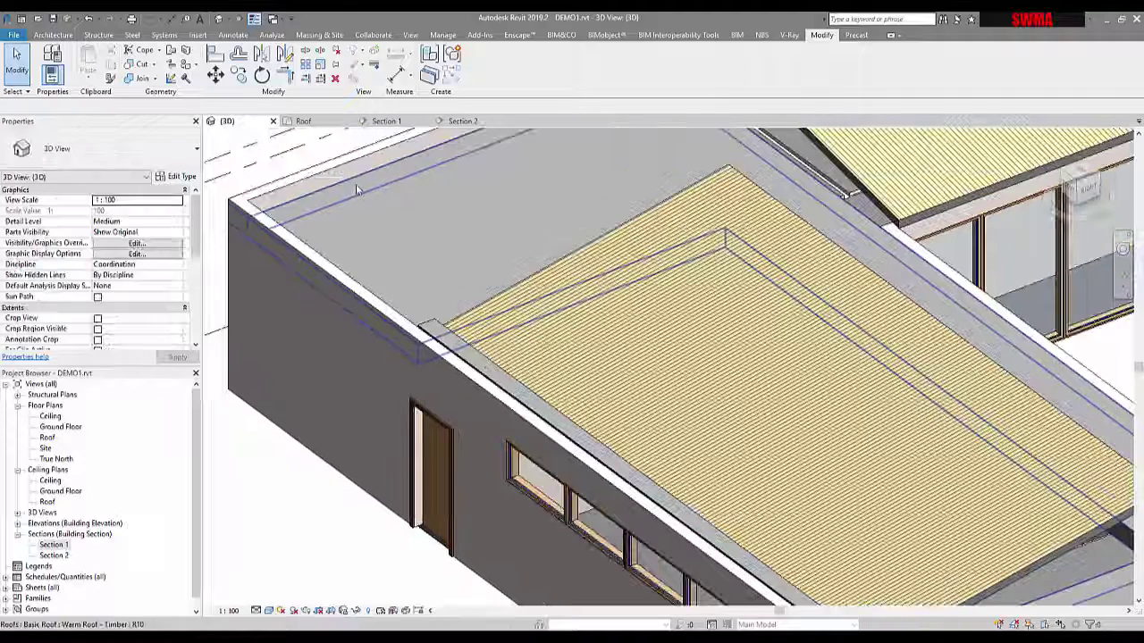
pyautogui.click(355, 189)
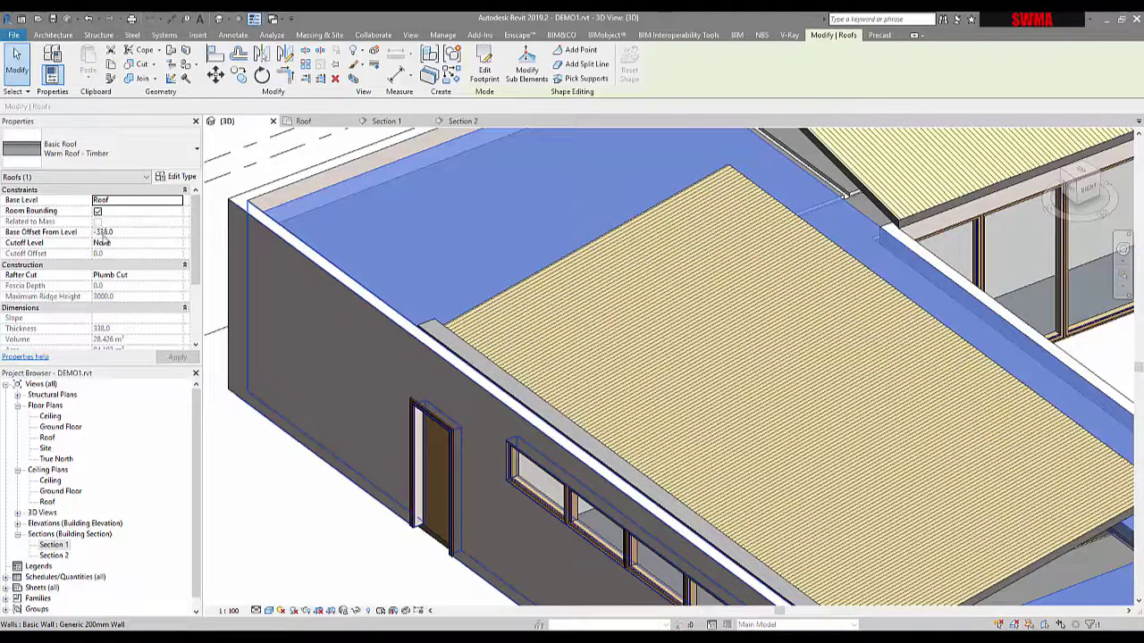
pyautogui.press('m')
pyautogui.press('a')
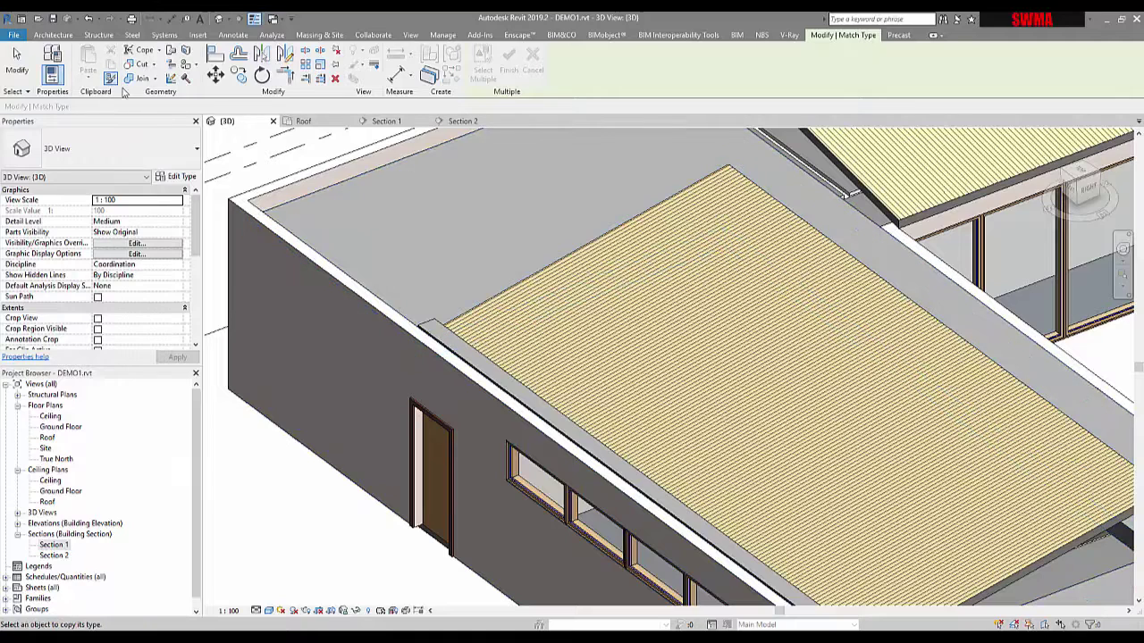
pyautogui.click(304, 181)
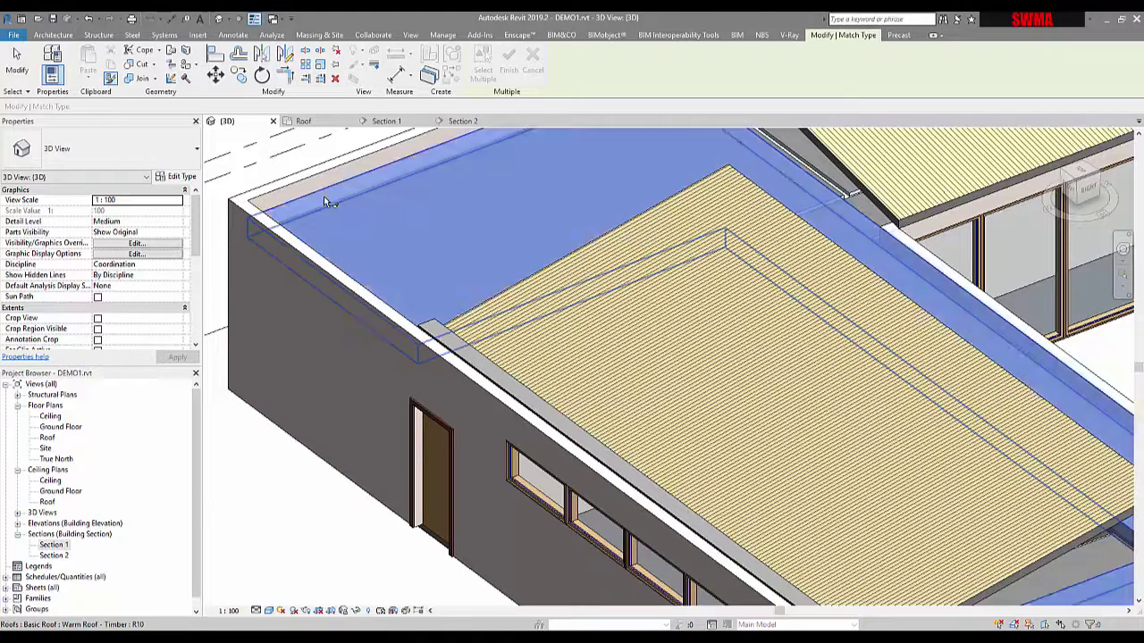
pyautogui.click(432, 327)
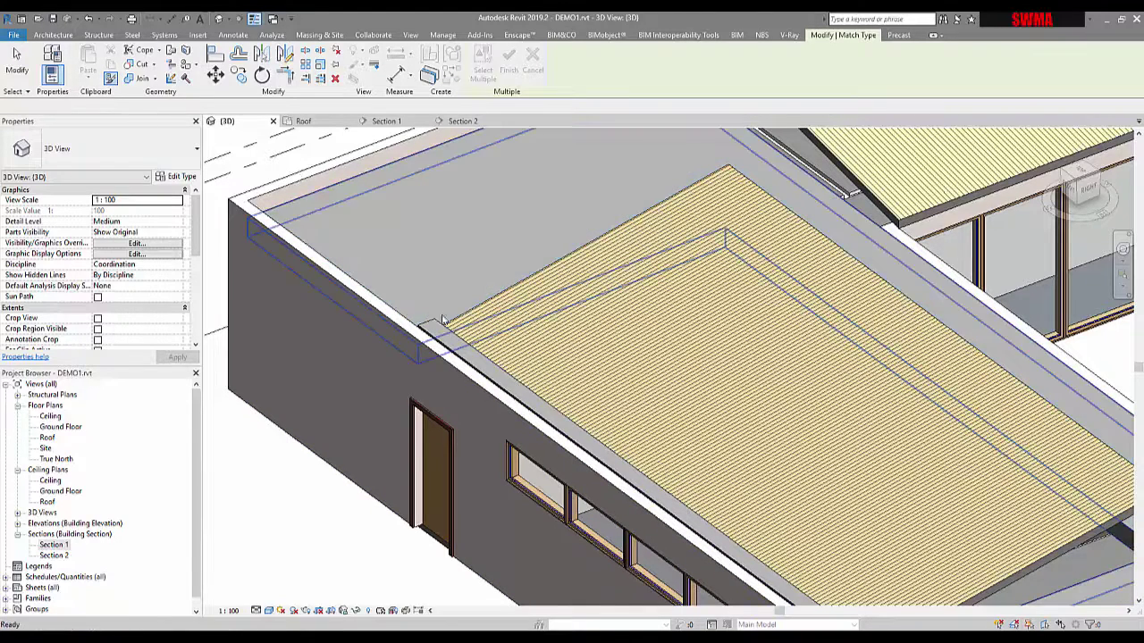
pyautogui.press('Escape')
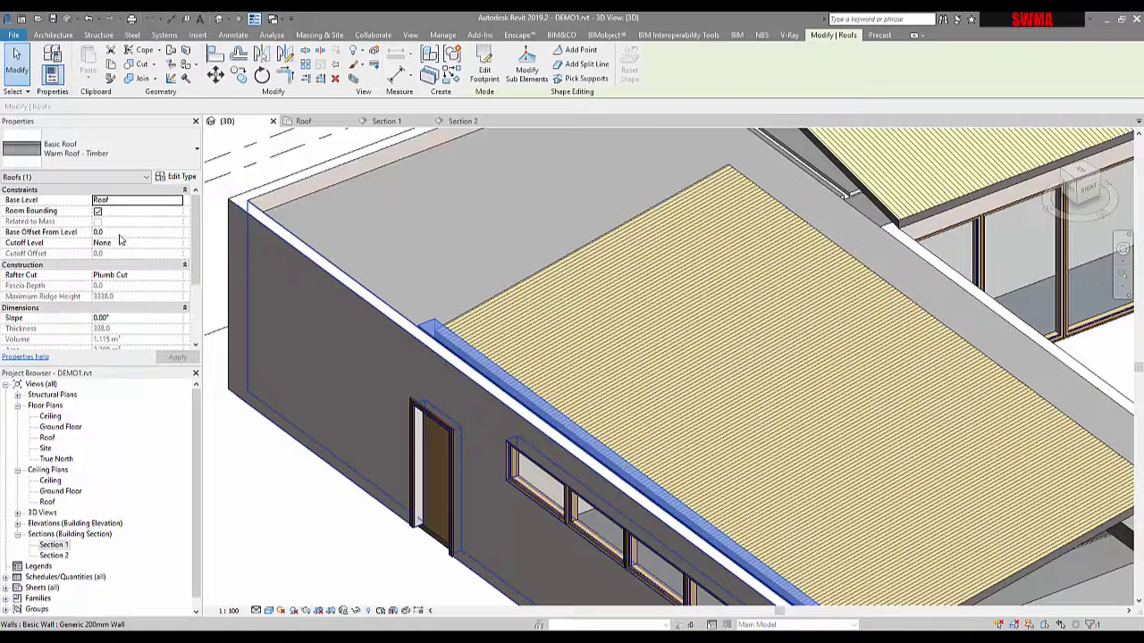
# Step: Set the strip roof's base offset from level to -338 and view the low edge of the sloped roof from another angle
pyautogui.click(121, 234)
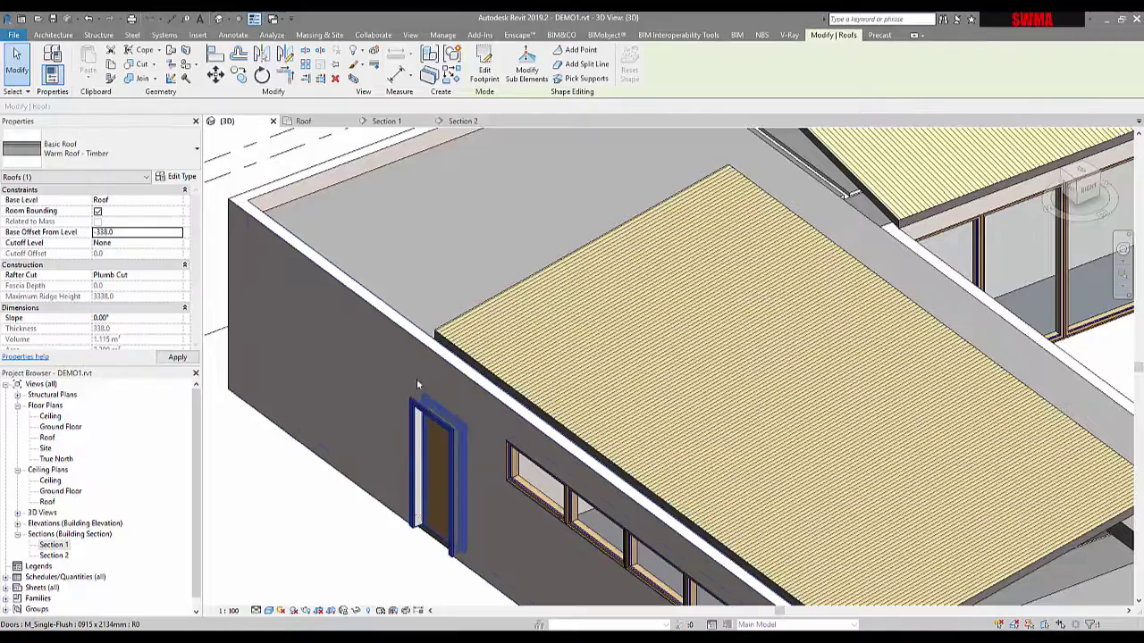
pyautogui.keyDown('shift'); pyautogui.moveTo(441, 480); pyautogui.dragTo(383, 510, button='middle'); pyautogui.keyUp('shift')
pyautogui.press('Escape')
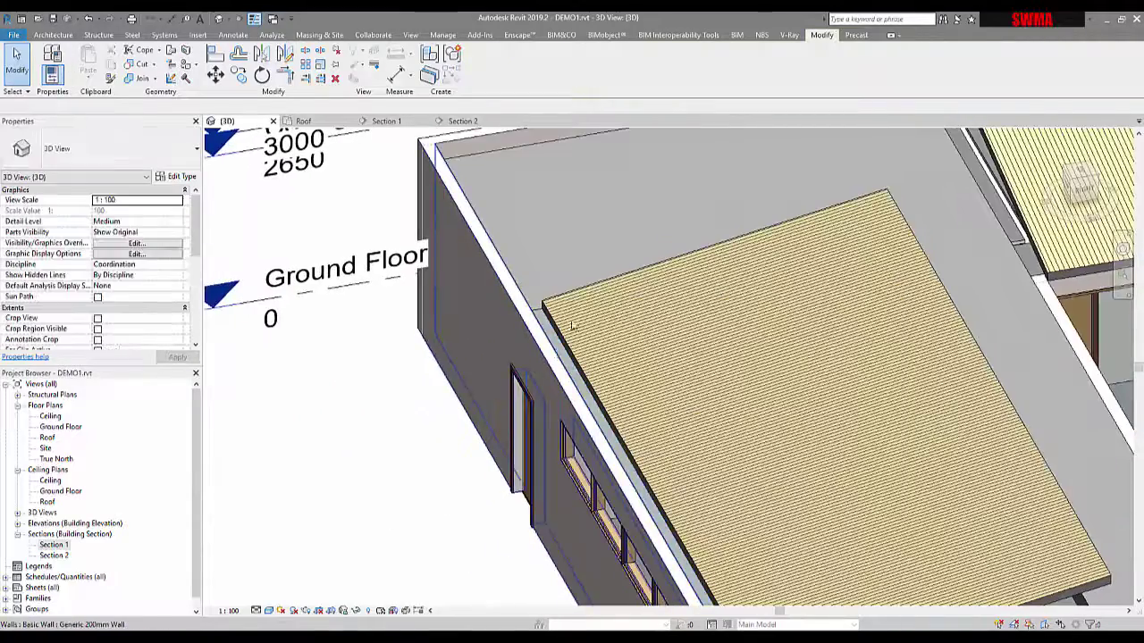
# Step: Examine the front block and the side wings from several sides for walls that stop short of the sloped roofs
pyautogui.scroll(5, 496, 311)
pyautogui.scroll(-8, 494, 305)
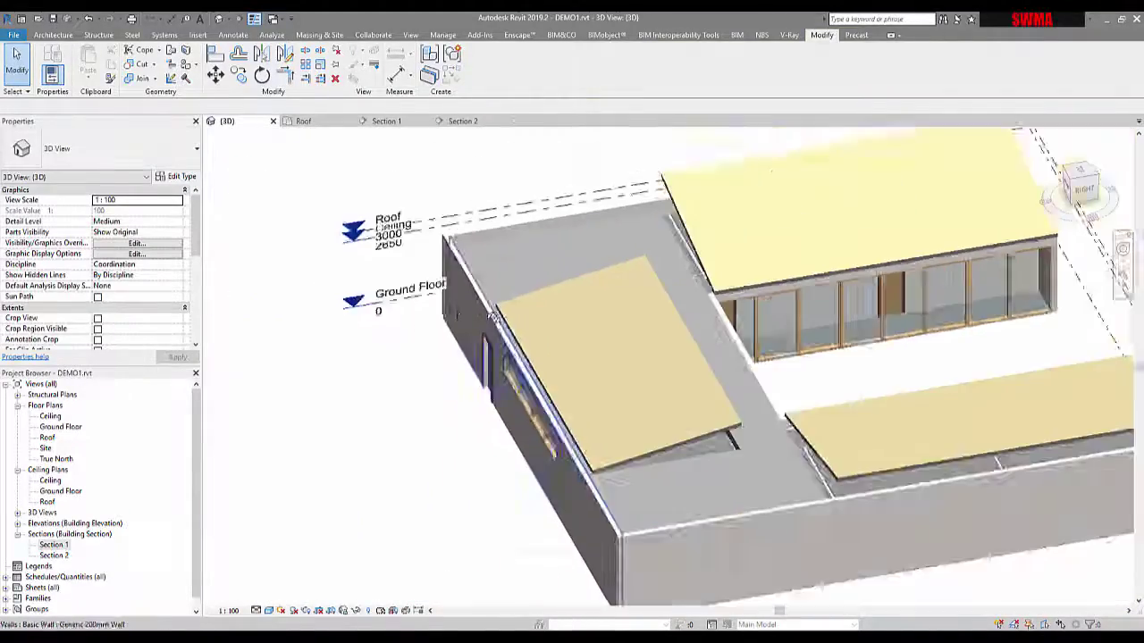
pyautogui.keyDown('shift'); pyautogui.moveTo(494, 306); pyautogui.dragTo(572, 297, button='middle'); pyautogui.keyUp('shift')
pyautogui.moveTo(537, 292); pyautogui.dragTo(582, 437)
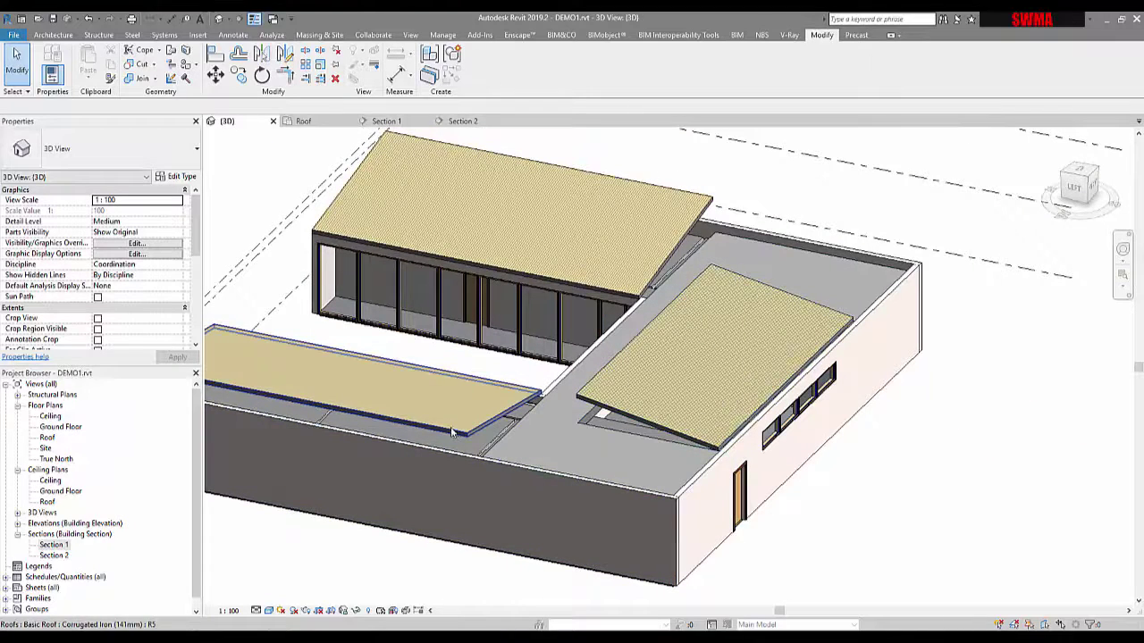
pyautogui.click(442, 452)
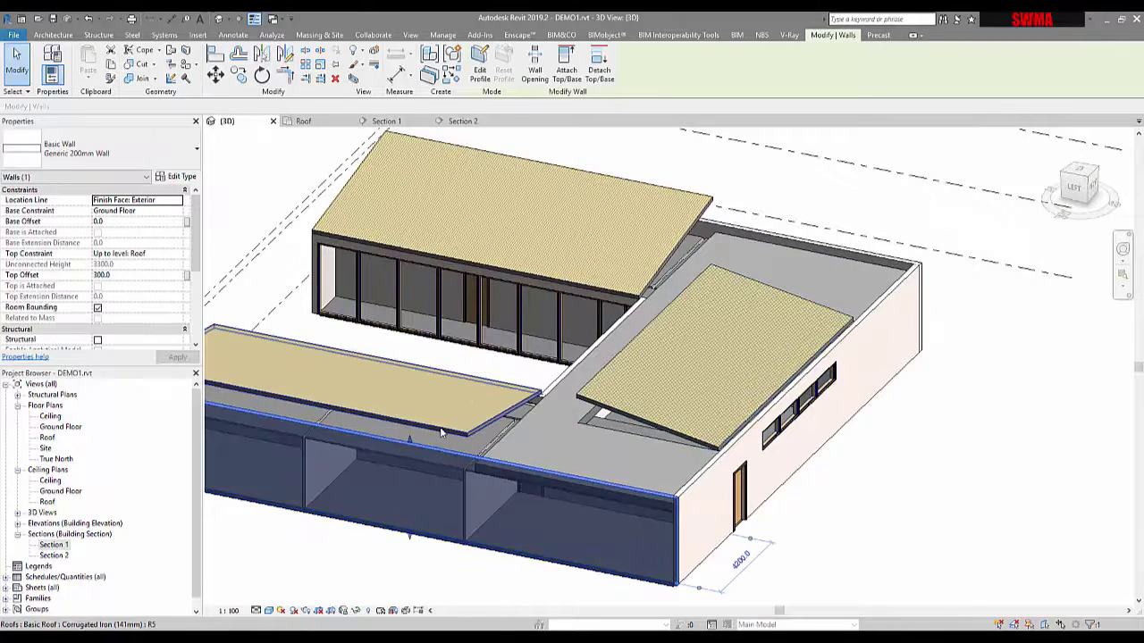
pyautogui.click(440, 432)
pyautogui.keyDown('shift'); pyautogui.moveTo(456, 494); pyautogui.dragTo(765, 557, button='middle'); pyautogui.keyUp('shift')
pyautogui.scroll(-3, 608, 407)
pyautogui.click(766, 556)
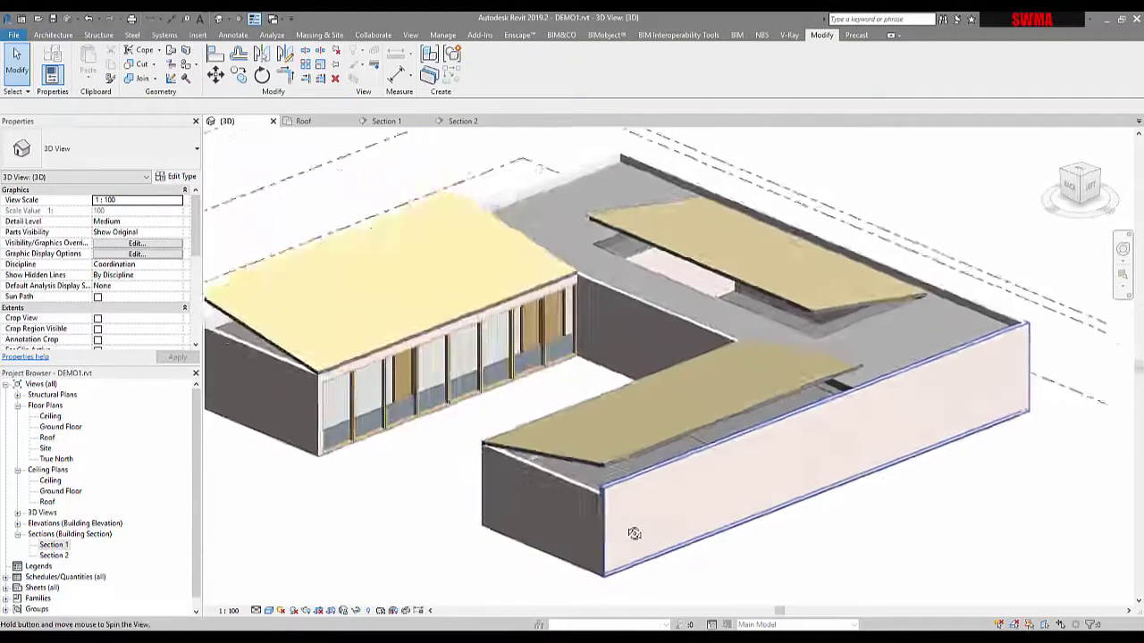
# Step: Attach the top of the left wing's short end wall to the sloped corrugated iron roof above it
pyautogui.scroll(2, 633, 537)
pyautogui.moveTo(632, 536); pyautogui.dragTo(800, 483, button='middle')
pyautogui.click(685, 460)
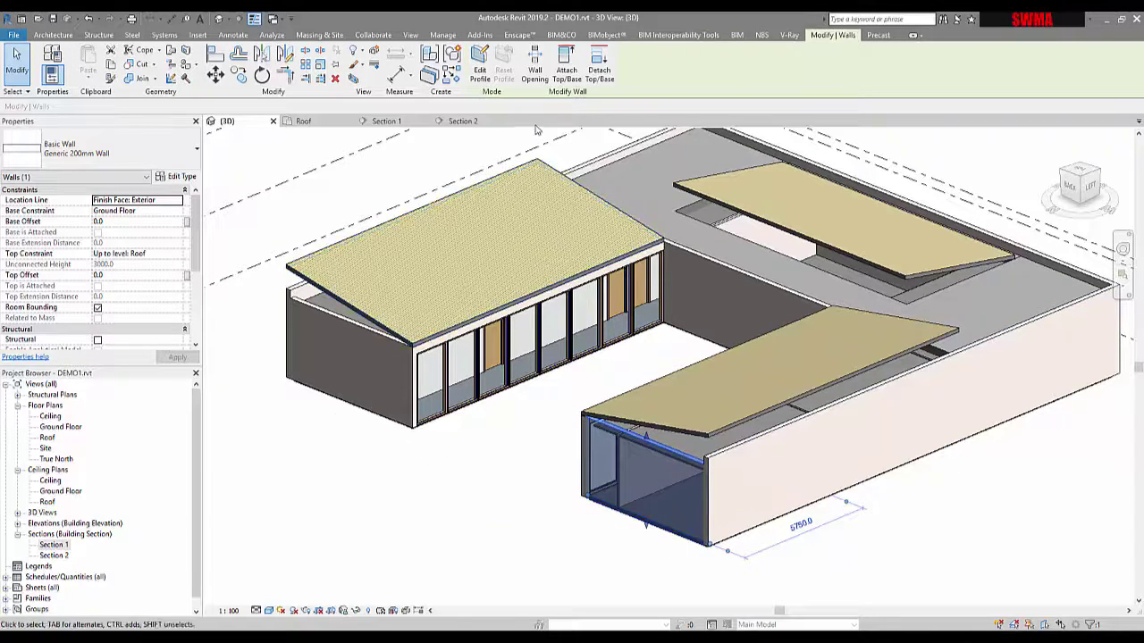
pyautogui.click(567, 70)
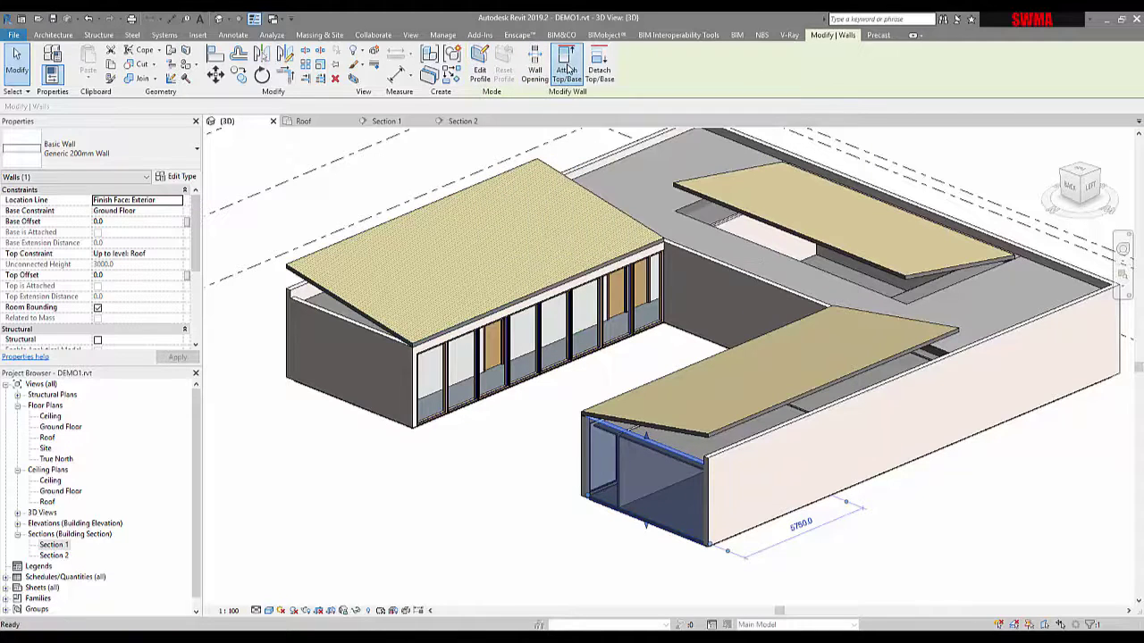
pyautogui.click(681, 436)
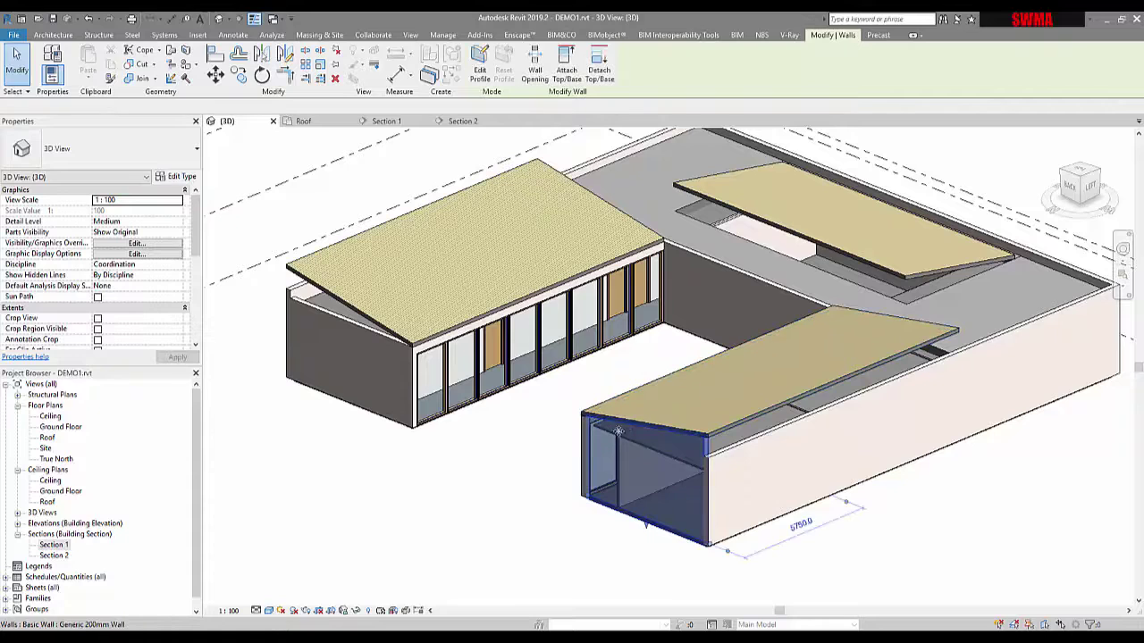
pyautogui.press('Escape')
pyautogui.press('Escape')
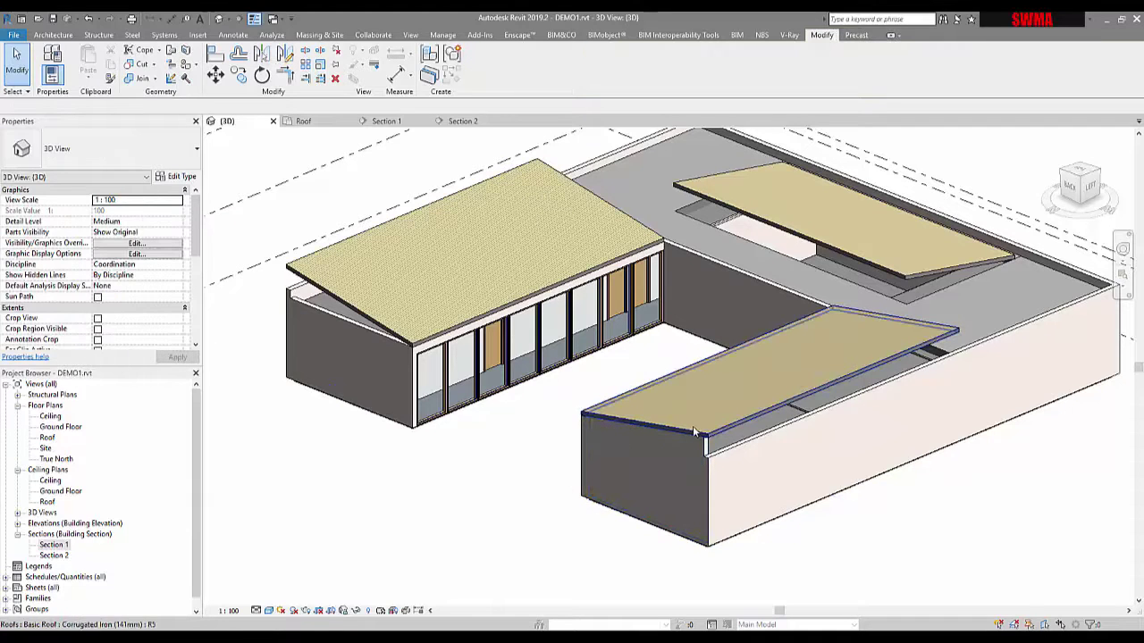
# Step: Attach the top of the opposite wing's short end wall to its sloped roof
pyautogui.click(378, 366)
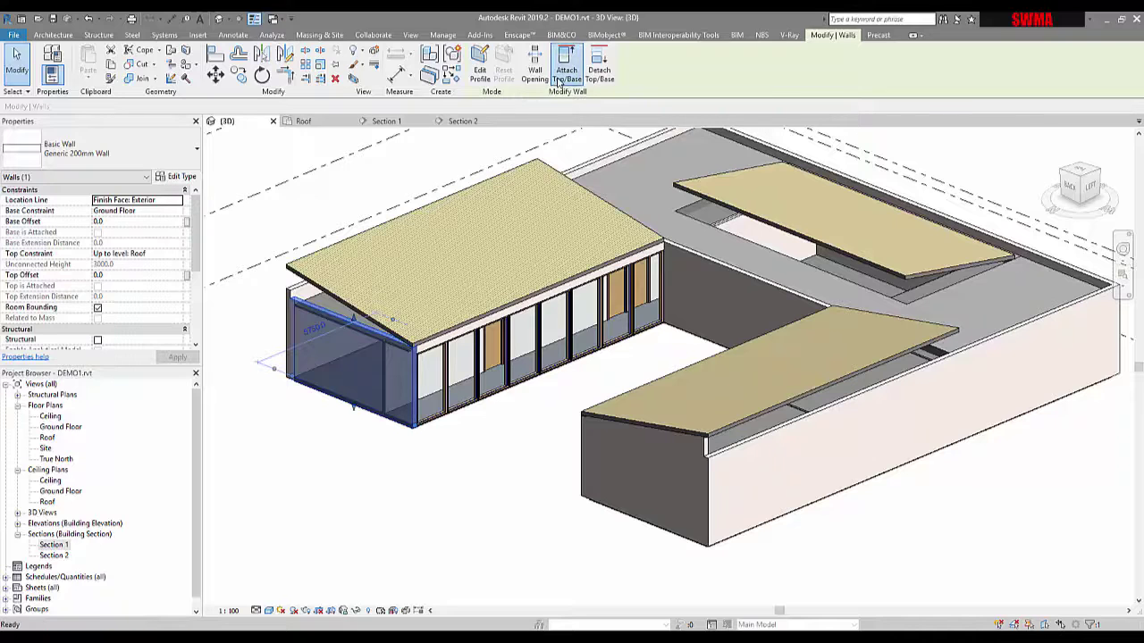
pyautogui.click(562, 74)
pyautogui.click(452, 438)
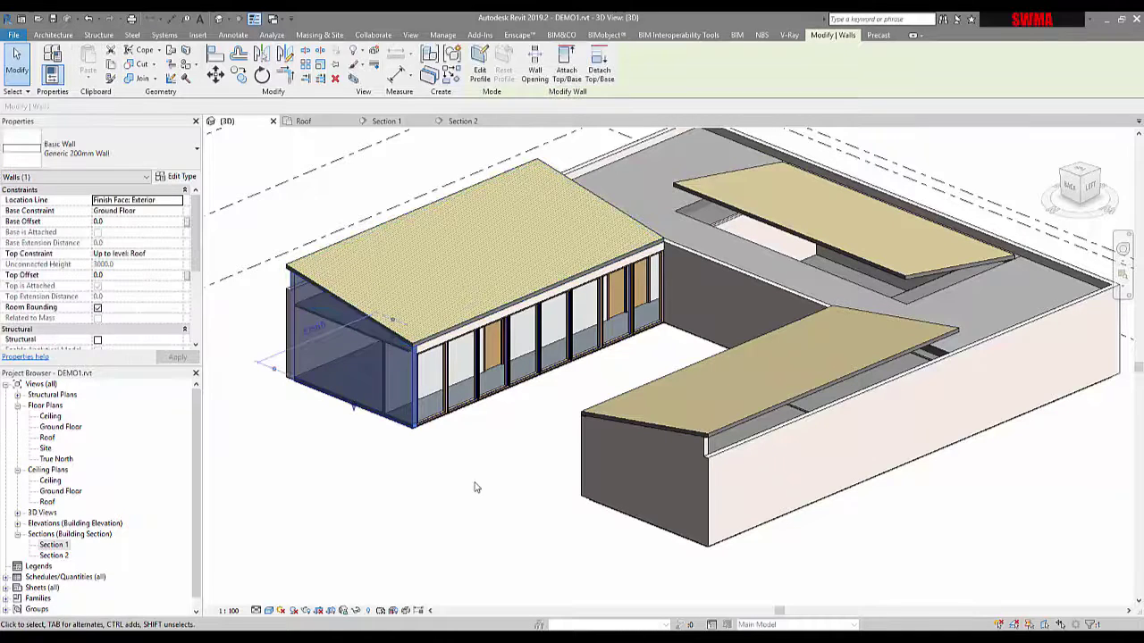
pyautogui.press('Escape')
# Step: Attach the top of the left wing's long outer wall to the high edge of its sloped roof
pyautogui.moveTo(884, 451); pyautogui.dragTo(751, 451, button='middle')
pyautogui.click(729, 421)
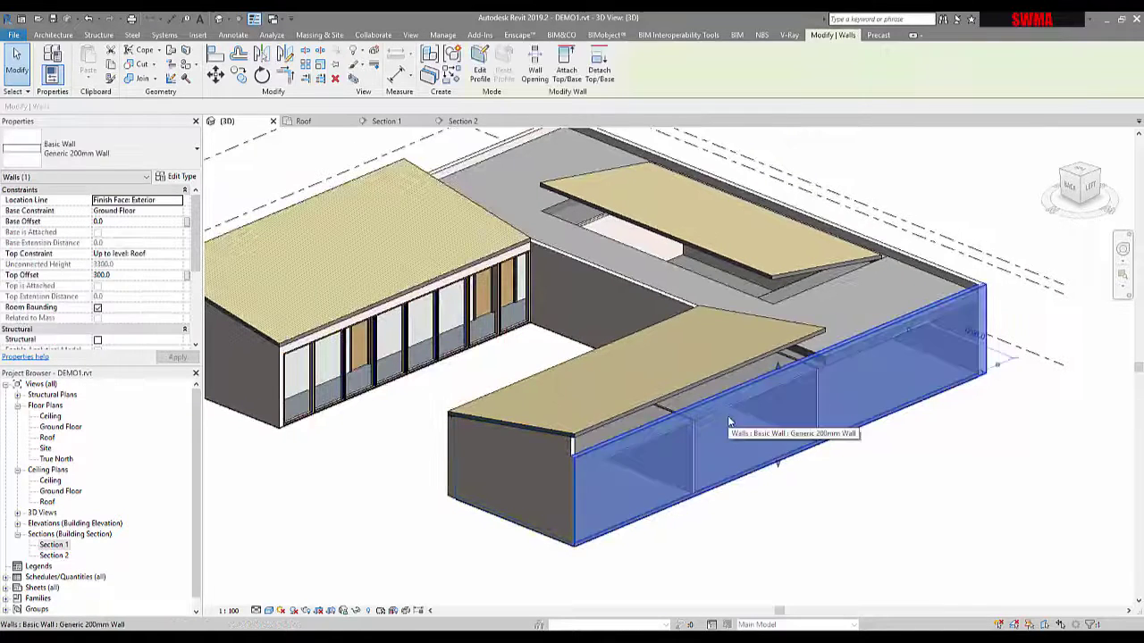
pyautogui.click(562, 74)
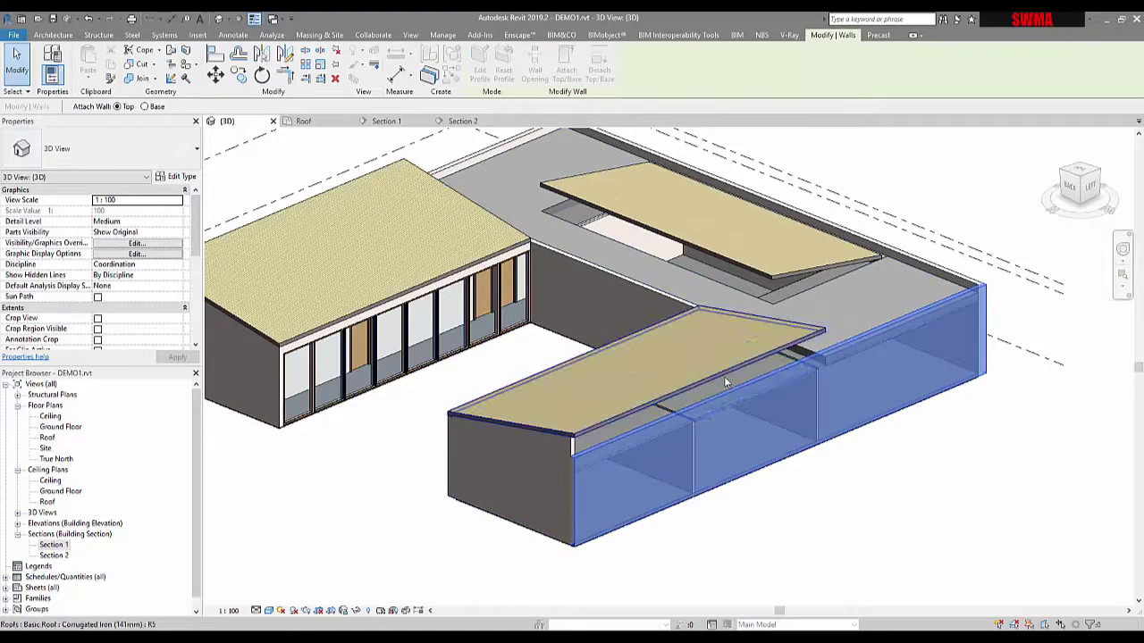
pyautogui.click(723, 376)
pyautogui.press('Escape')
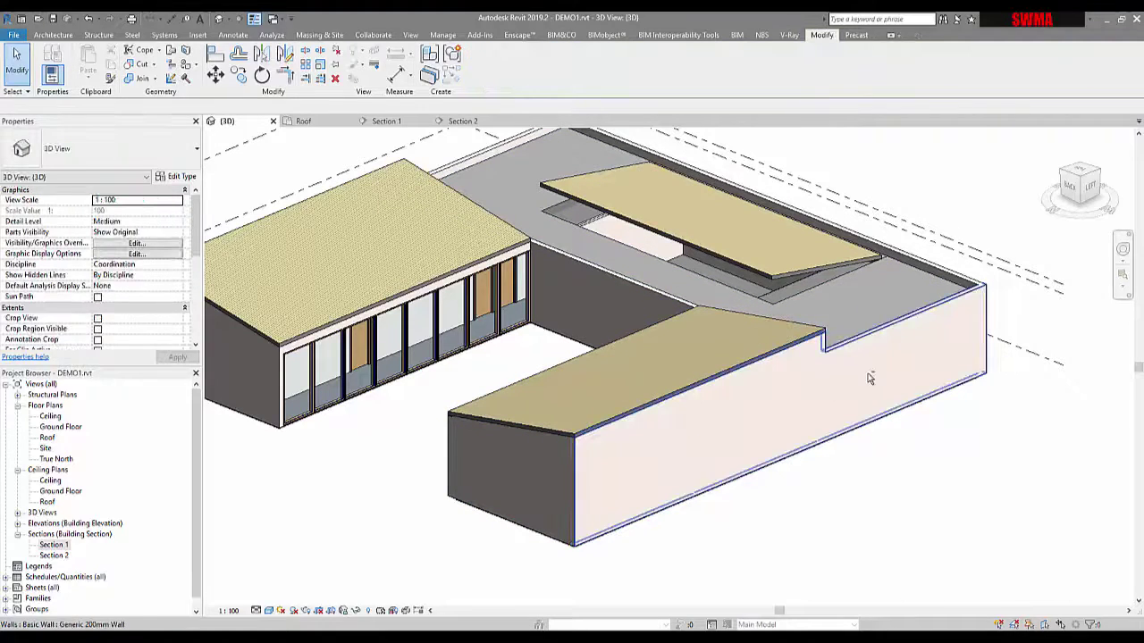
# Step: Attach the top of the right wing's long outer wall to its sloped roof
pyautogui.keyDown('shift'); pyautogui.moveTo(869, 378); pyautogui.dragTo(564, 416, button='middle'); pyautogui.keyUp('shift')
pyautogui.click(564, 417)
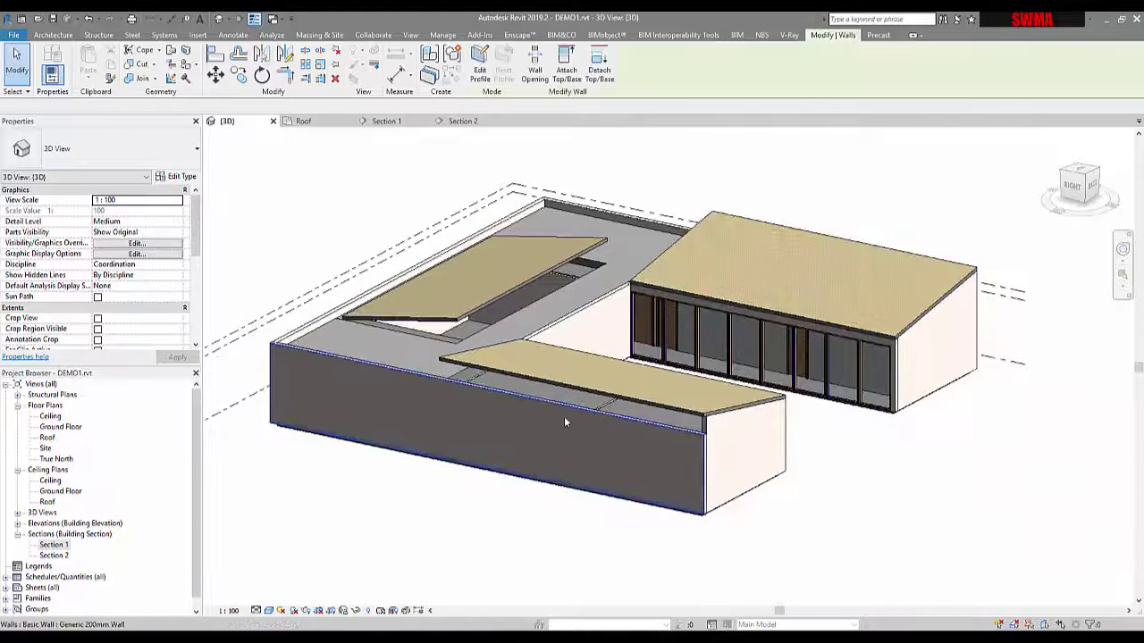
pyautogui.click(570, 70)
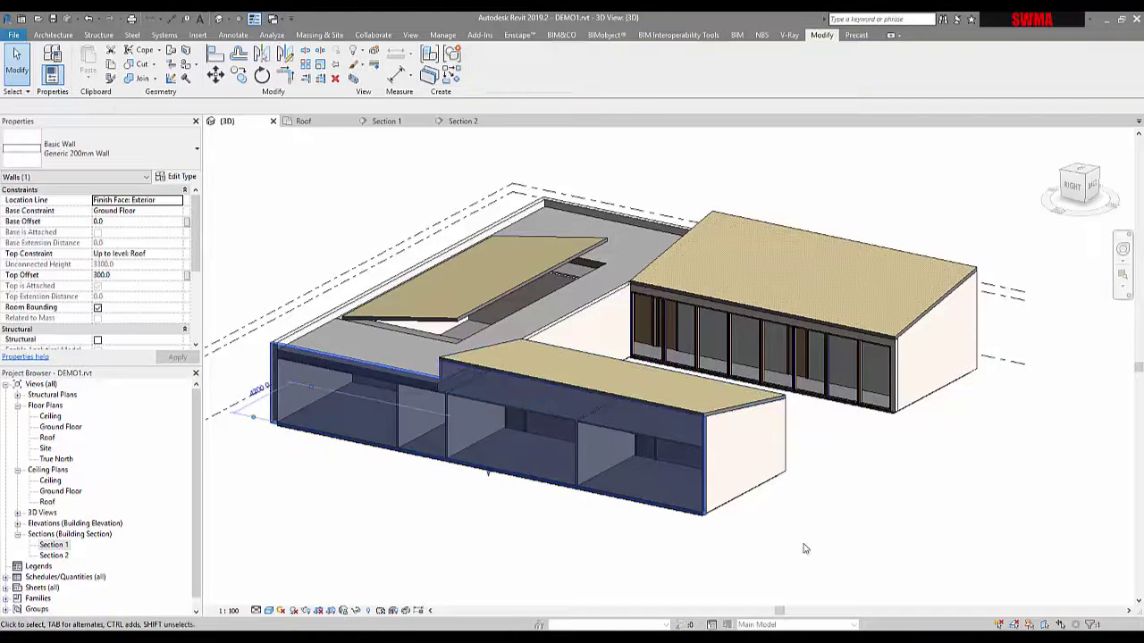
pyautogui.press('Escape')
# Step: Inspect the open junction between the wing's sloped roof and the flat roof up close and from the courtyard side
pyautogui.keyDown('shift'); pyautogui.moveTo(684, 536); pyautogui.dragTo(639, 548, button='middle'); pyautogui.keyUp('shift')
pyautogui.scroll(4, 826, 482)
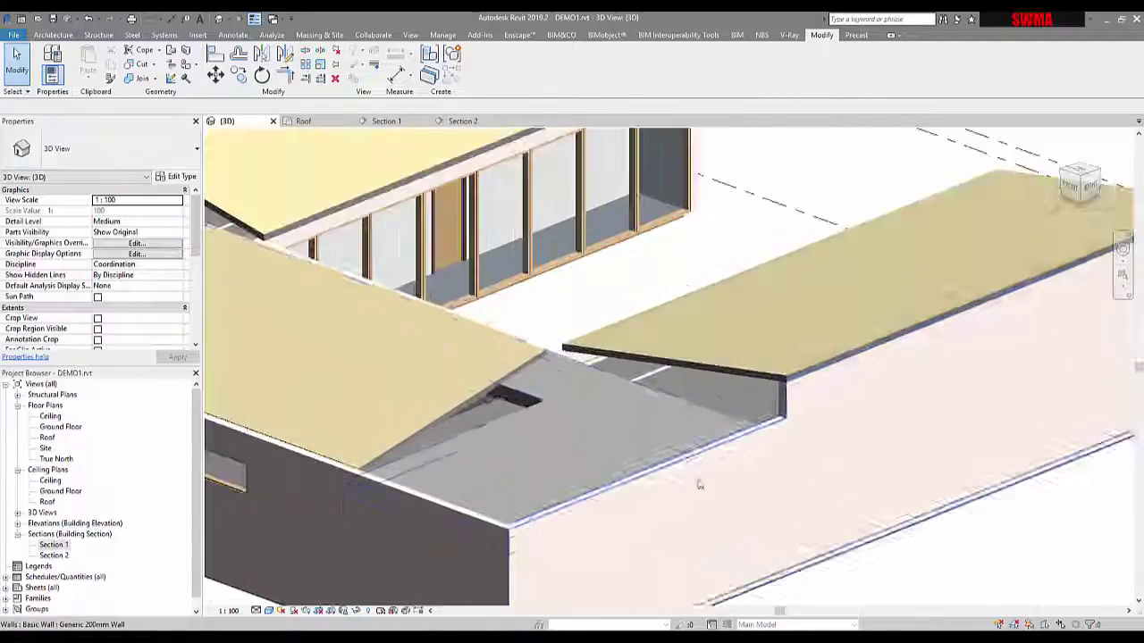
pyautogui.keyDown('shift'); pyautogui.moveTo(746, 405); pyautogui.dragTo(529, 410, button='middle'); pyautogui.keyUp('shift')
pyautogui.scroll(4, 518, 398)
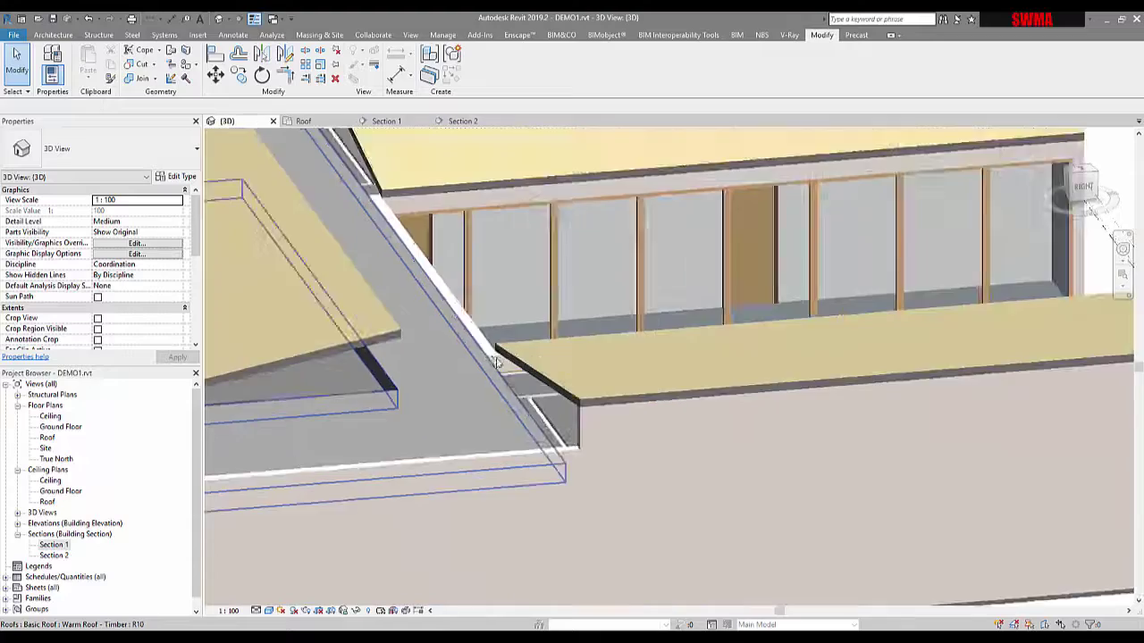
pyautogui.scroll(-5, 506, 383)
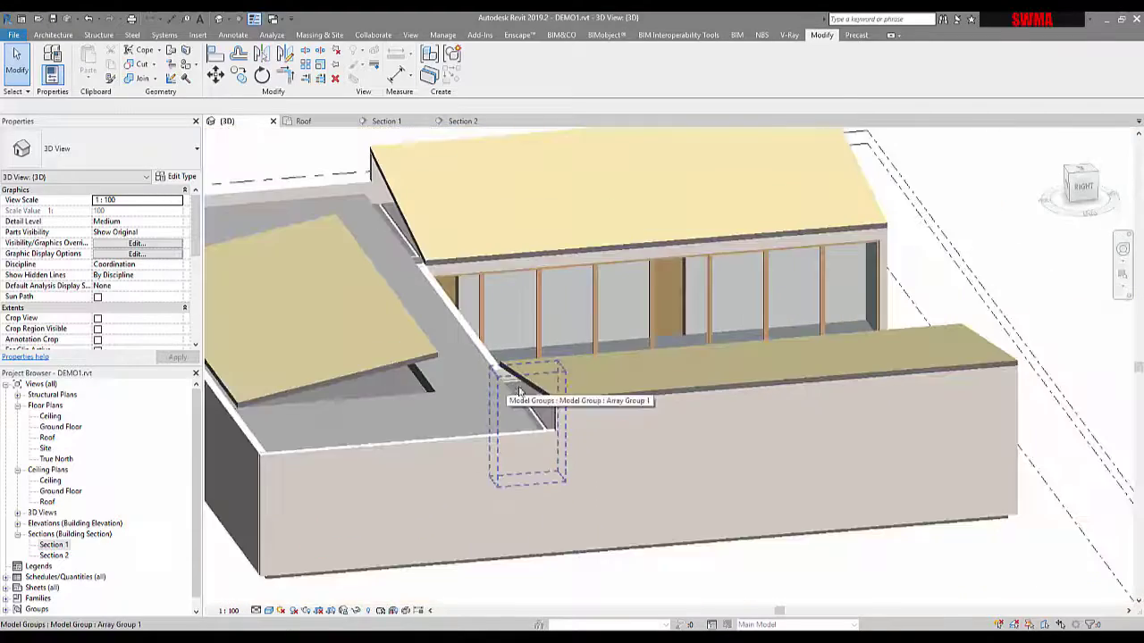
pyautogui.keyDown('shift'); pyautogui.moveTo(501, 387); pyautogui.dragTo(528, 490, button='middle'); pyautogui.keyUp('shift')
pyautogui.scroll(-5, 518, 454)
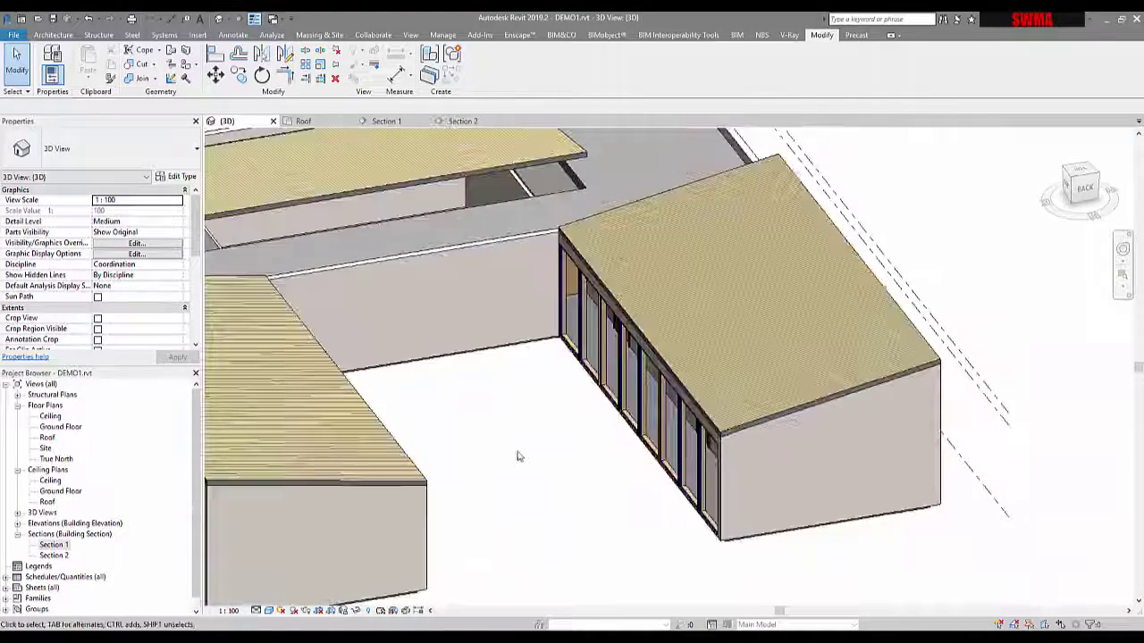
# Step: Check the properties of the courtyard wall between the two wings
pyautogui.click(518, 321)
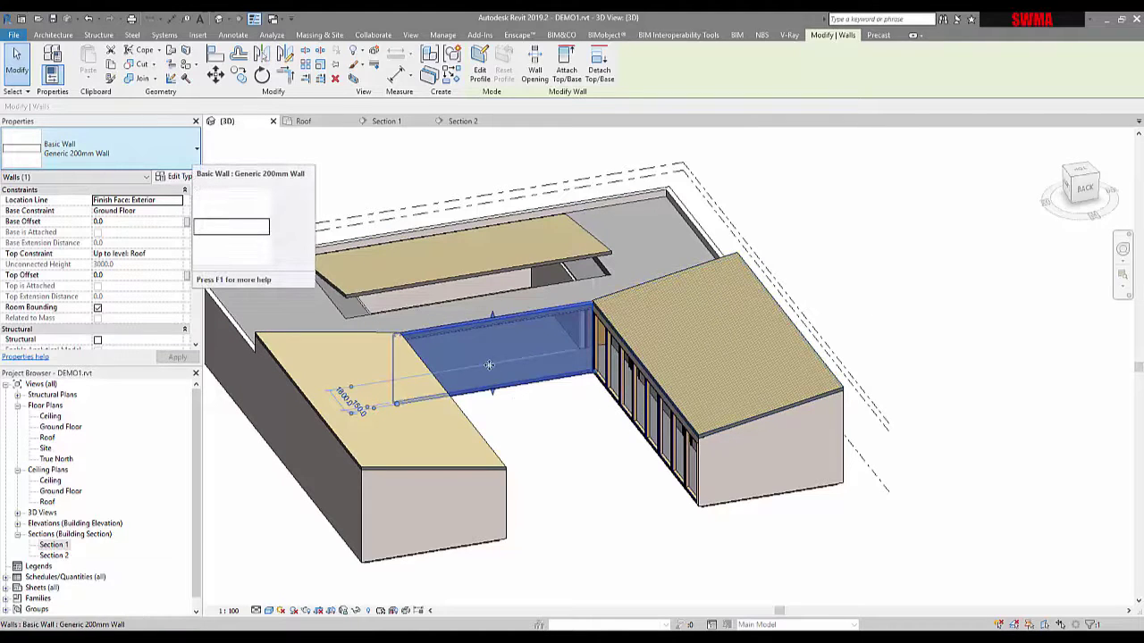
pyautogui.press('Escape')
pyautogui.click(507, 343)
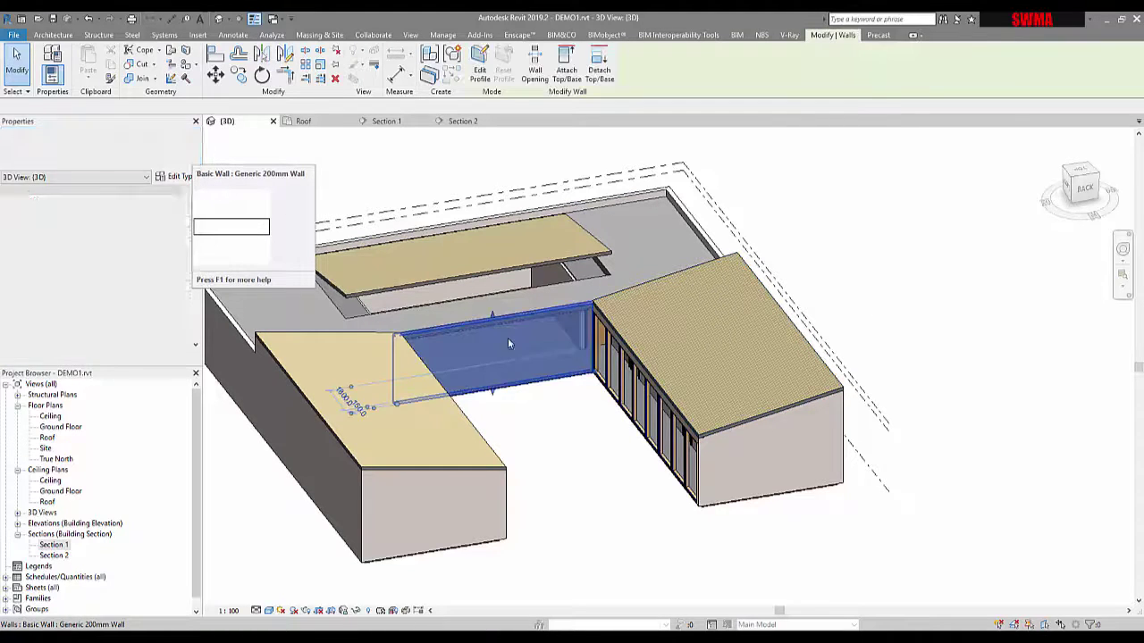
pyautogui.moveTo(508, 343); pyautogui.dragTo(597, 319, button='middle')
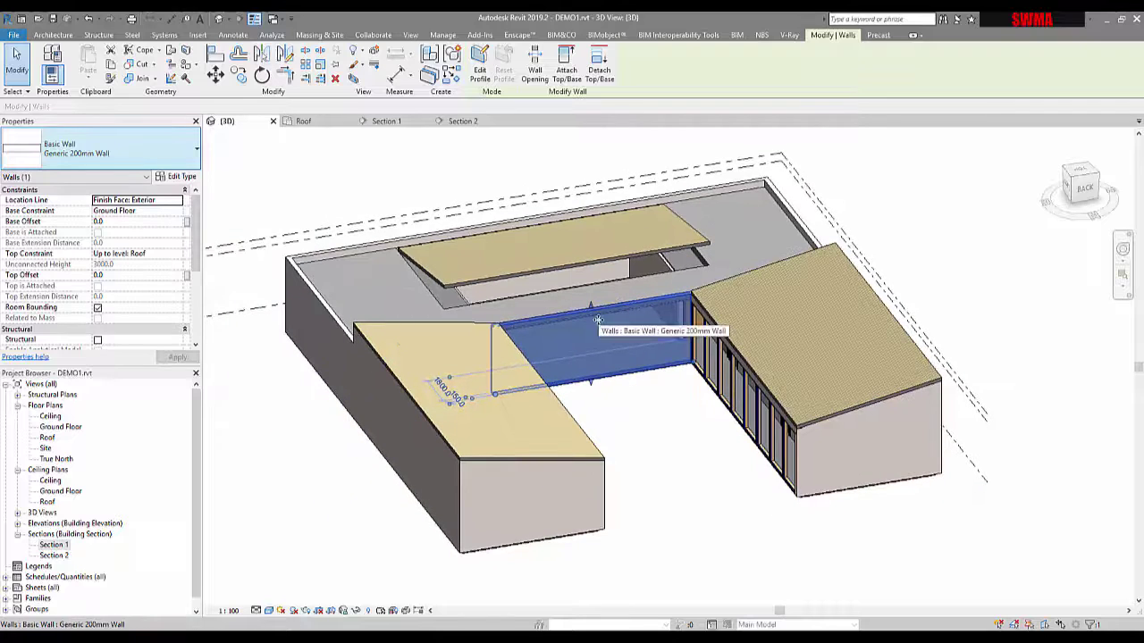
pyautogui.click(494, 205)
# Step: In the Roof plan, create a similar section cutting across both wings and flip it to face the front block
pyautogui.click(304, 121)
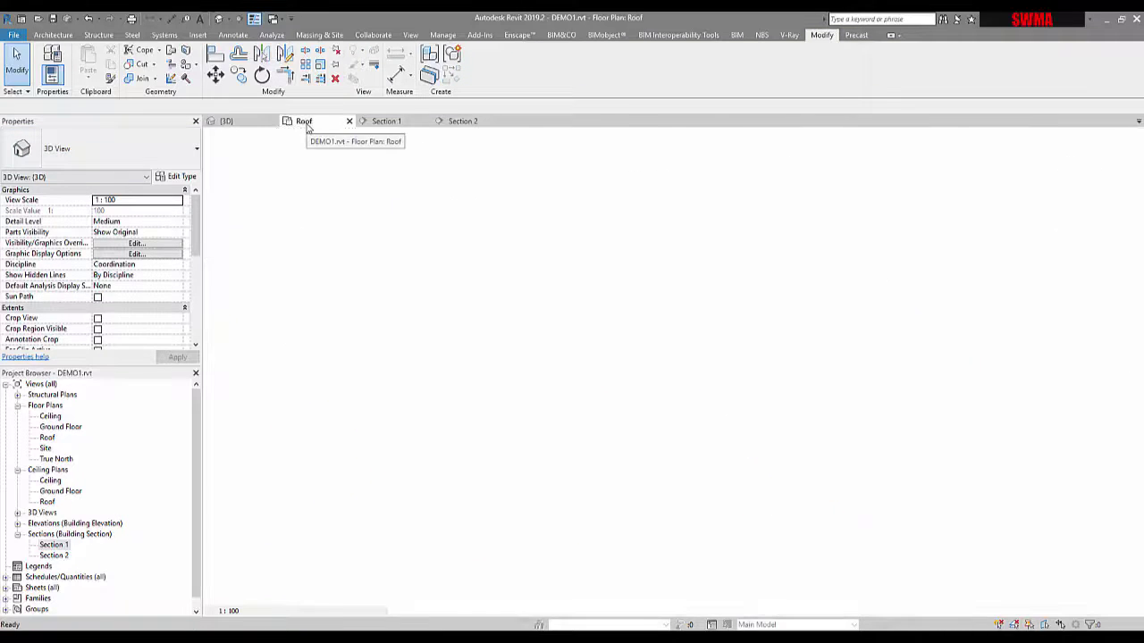
pyautogui.scroll(2, 764, 479)
pyautogui.scroll(-3, 764, 480)
pyautogui.scroll(-1, 768, 480)
pyautogui.moveTo(768, 479); pyautogui.dragTo(671, 473, button='middle')
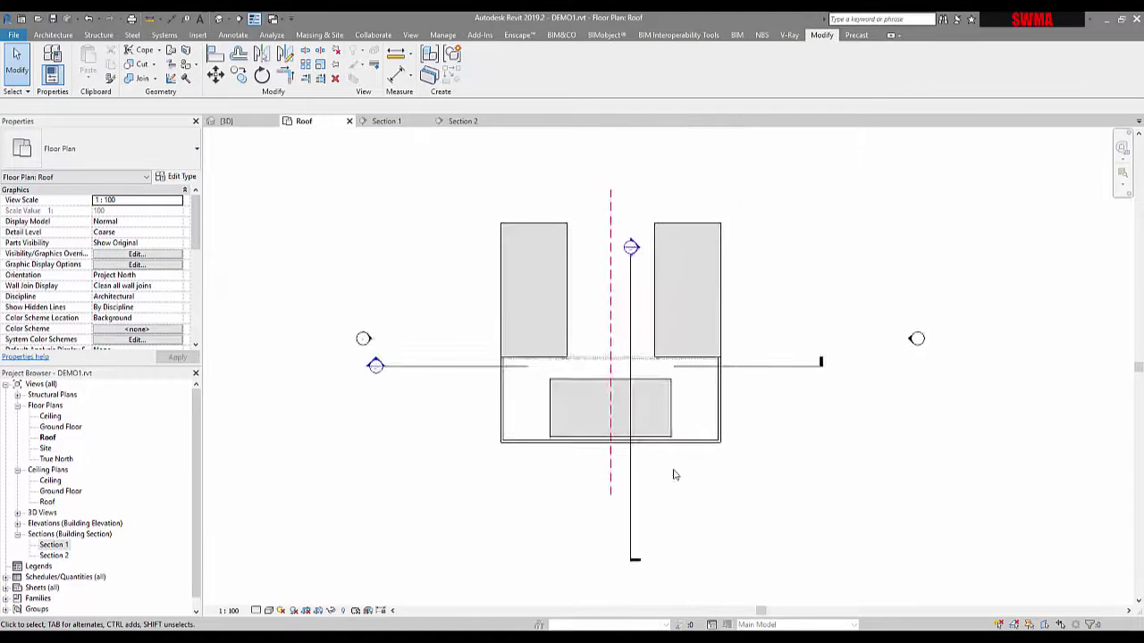
pyautogui.click(759, 372)
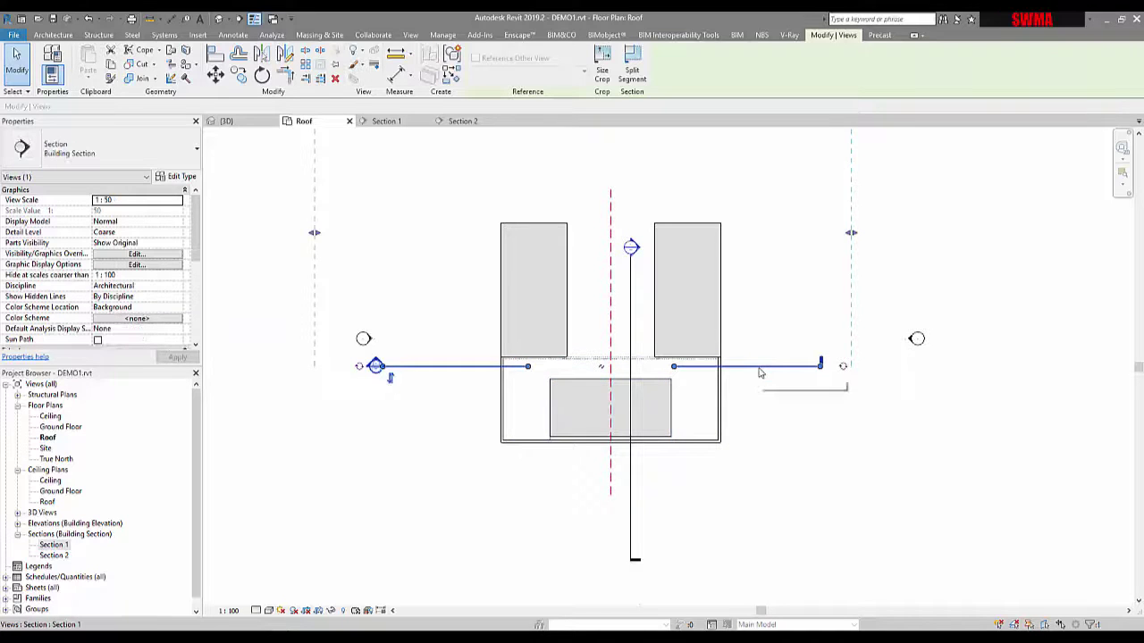
pyautogui.rightClick(759, 373)
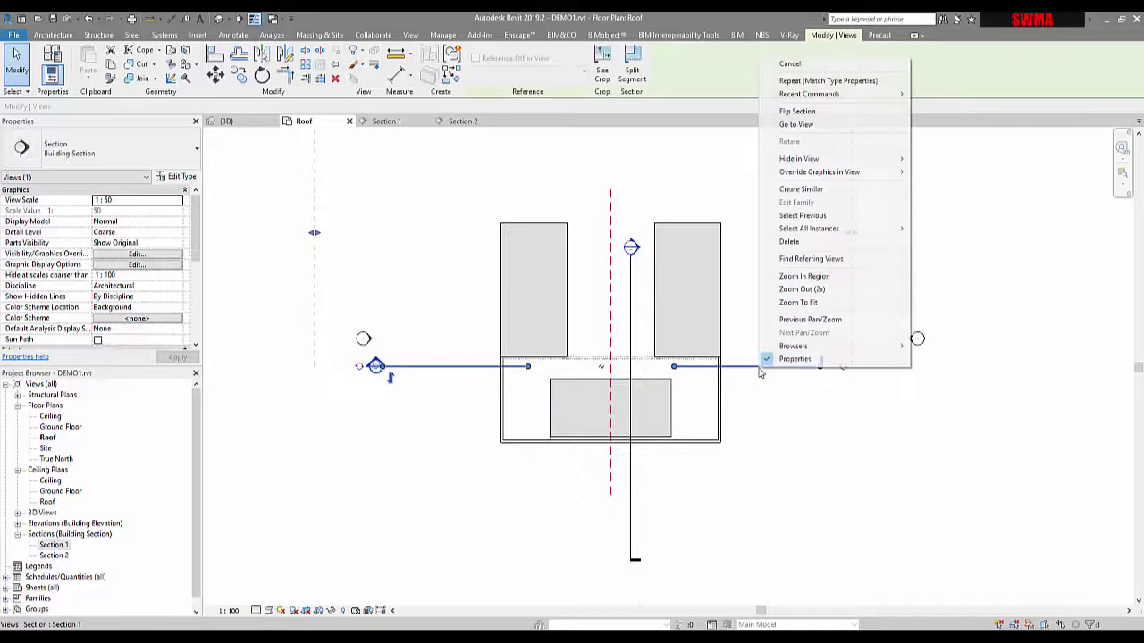
pyautogui.click(800, 189)
pyautogui.click(400, 333)
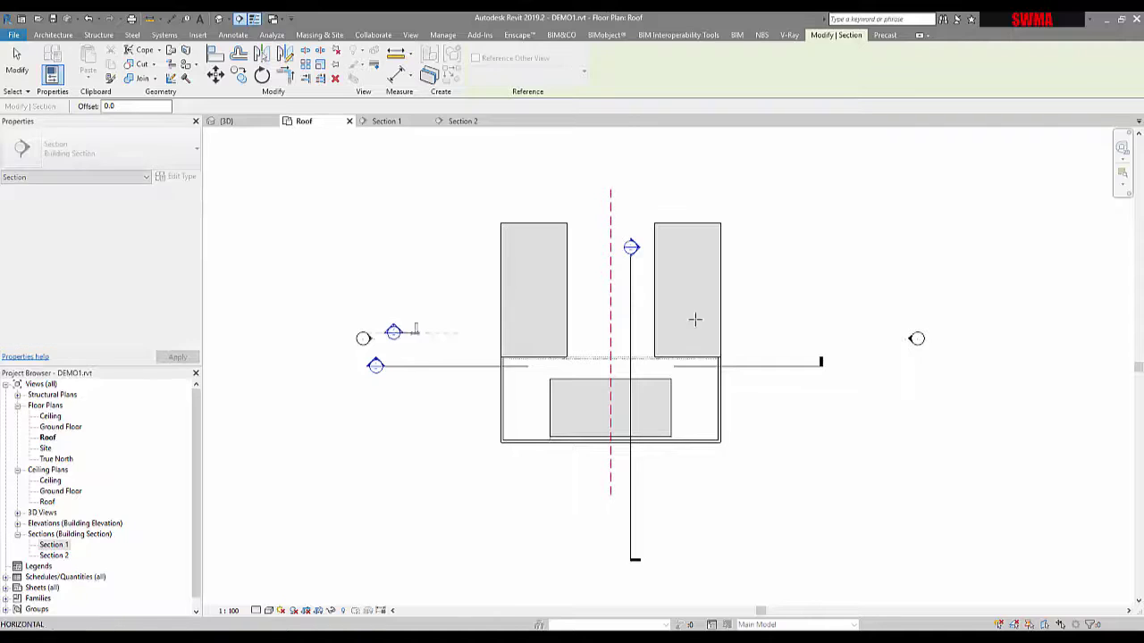
pyautogui.click(802, 333)
pyautogui.press('Escape')
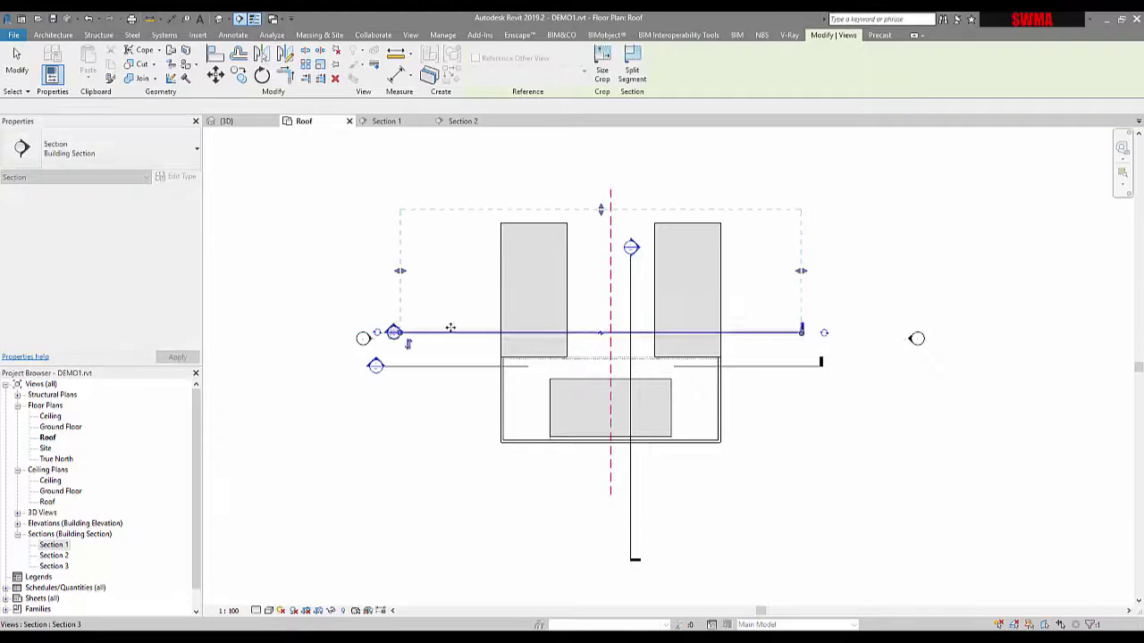
pyautogui.press('Escape')
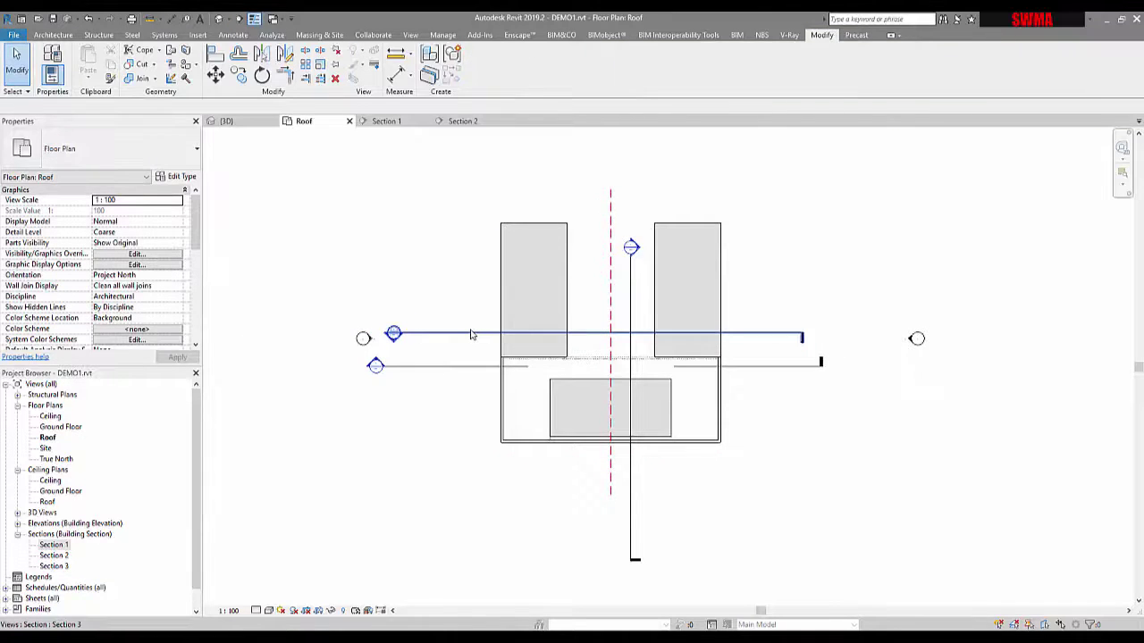
# Step: Open the view of the new section across the wings
pyautogui.click(472, 333)
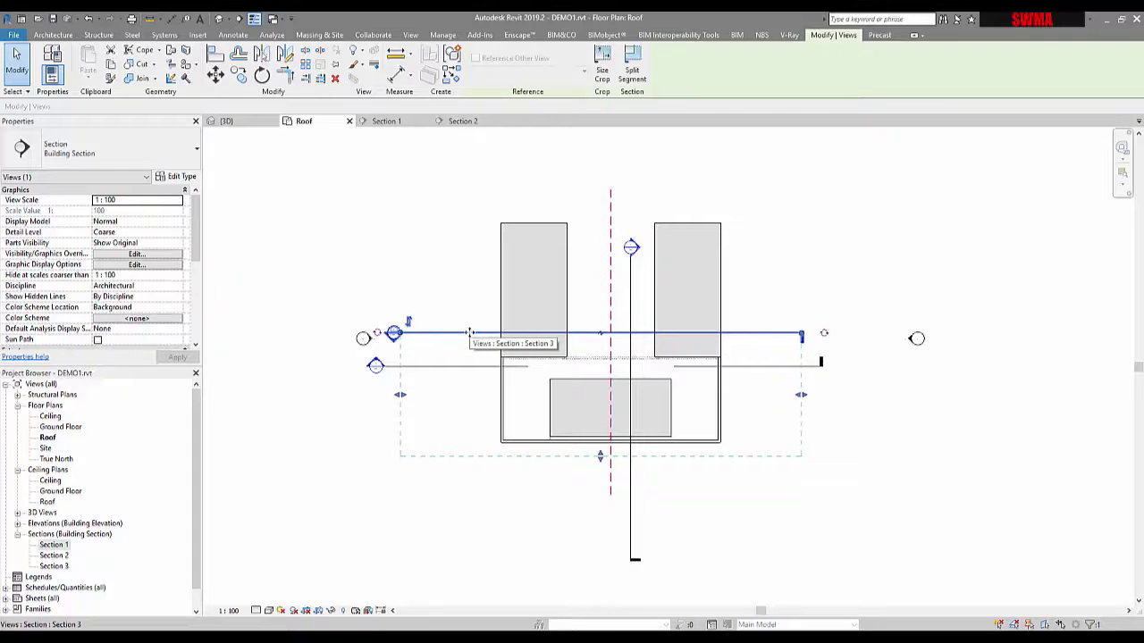
pyautogui.rightClick(469, 332)
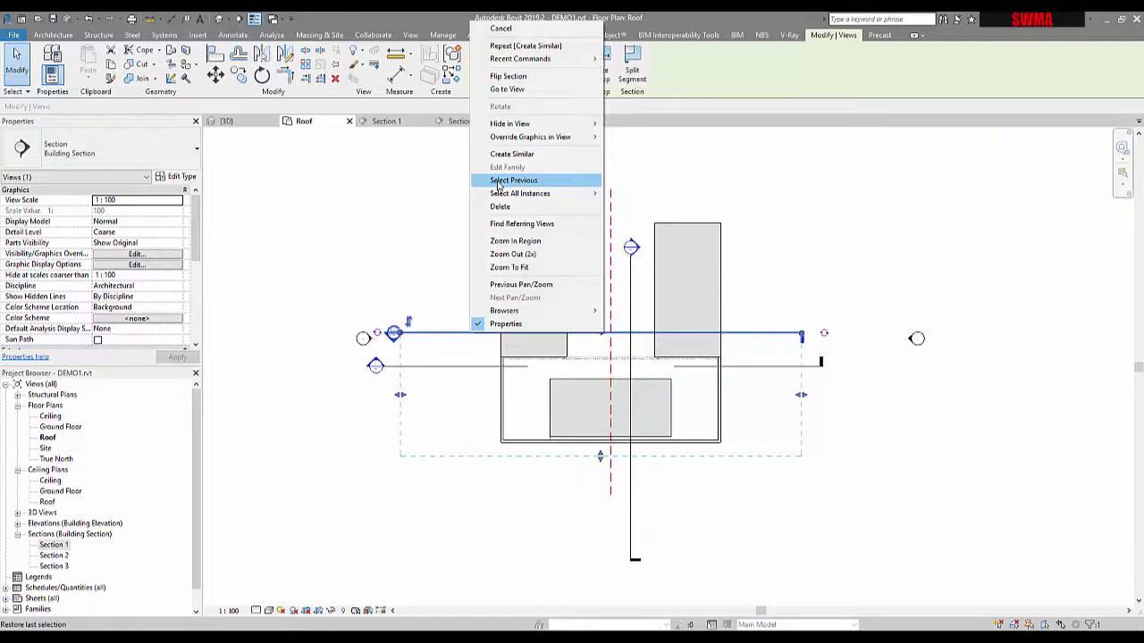
pyautogui.click(506, 88)
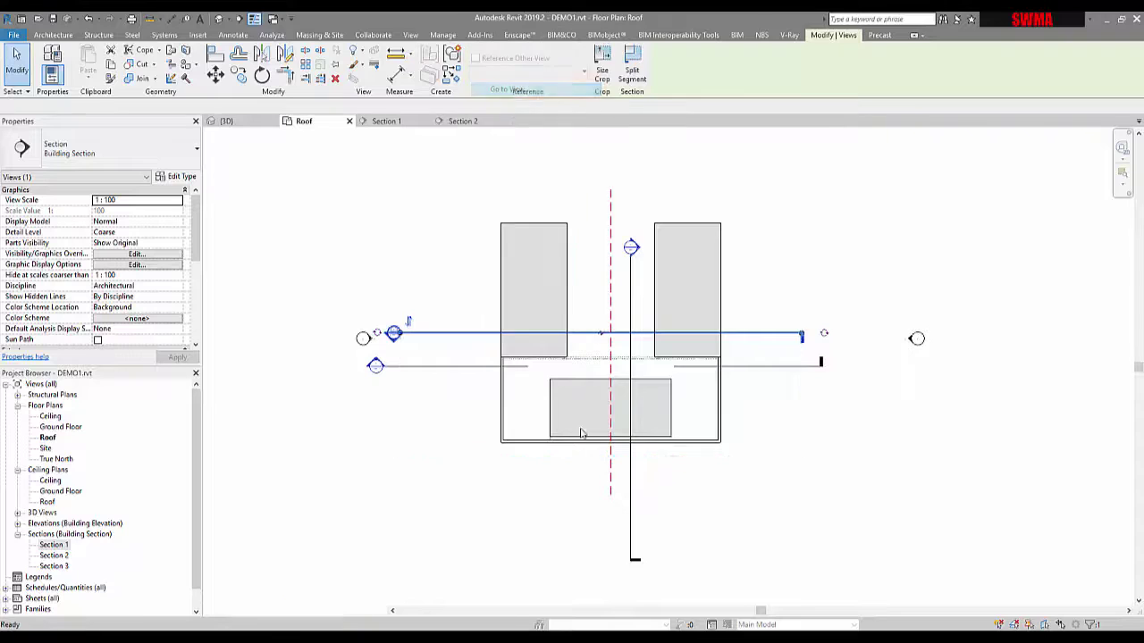
pyautogui.scroll(3, 622, 383)
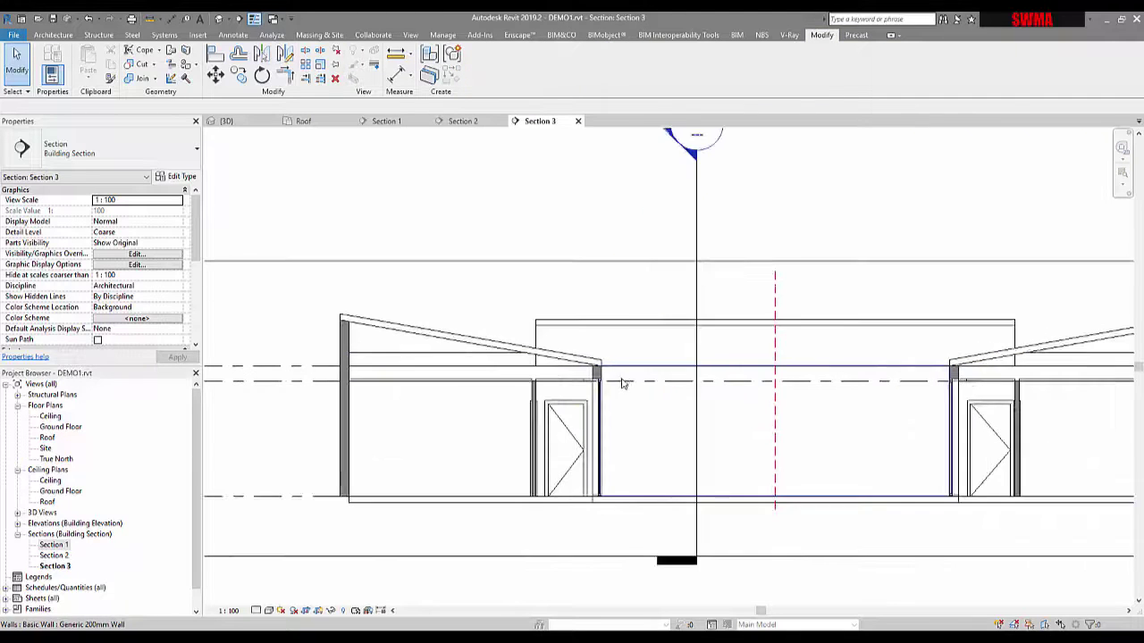
# Step: Check the courtyard wall between the two wings in Section 3 and locate the same wall in the 3D view
pyautogui.click(625, 449)
pyautogui.moveTo(627, 454); pyautogui.dragTo(524, 455, button='middle')
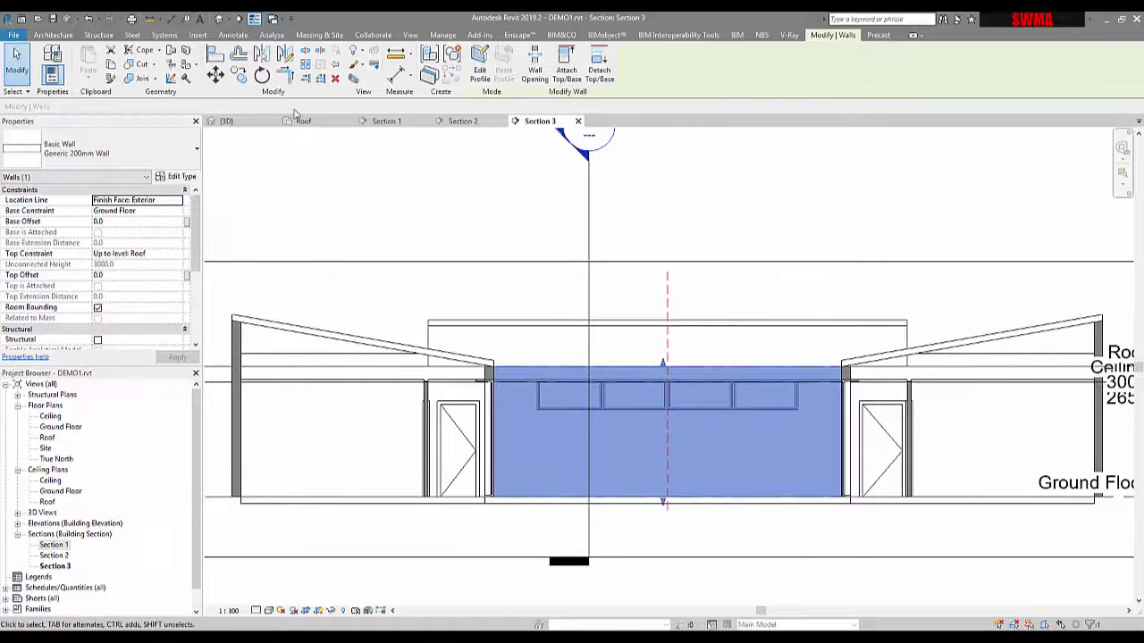
pyautogui.click(232, 122)
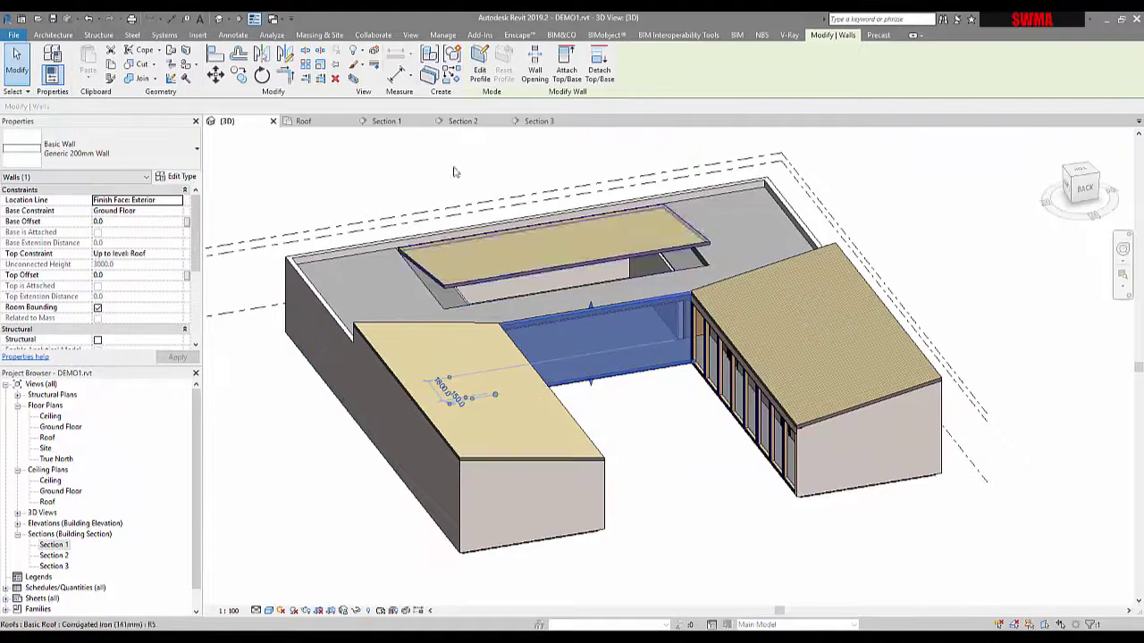
pyautogui.click(539, 122)
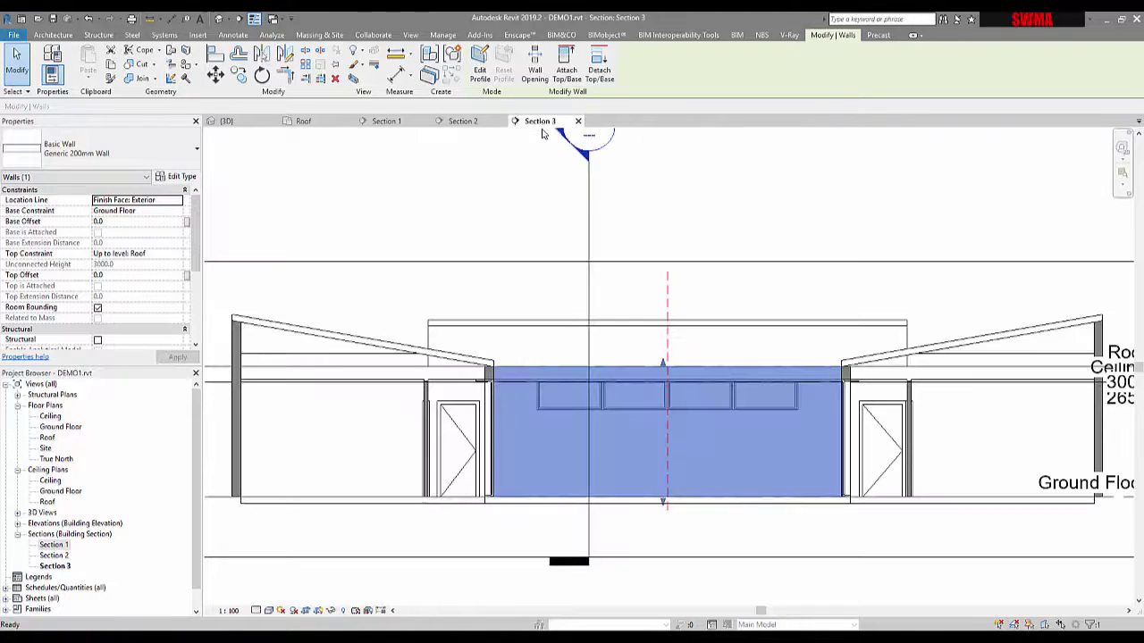
pyautogui.click(516, 192)
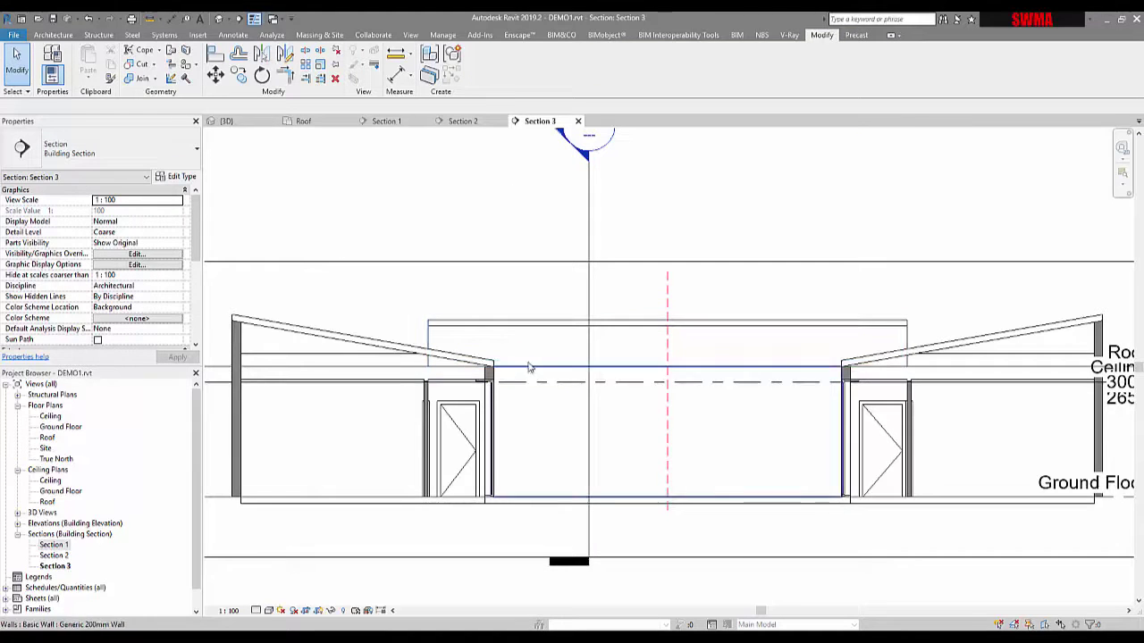
# Step: Orient the 3D view to Section 3 and turn it to an angled view of both cut wings and the courtyard
pyautogui.click(227, 120)
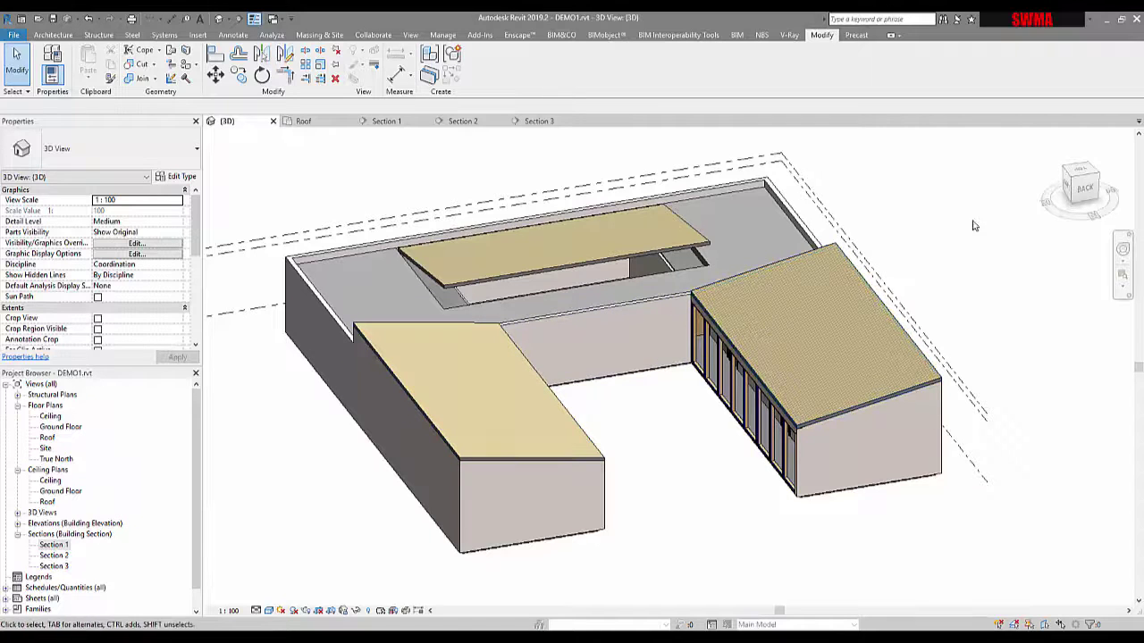
pyautogui.rightClick(1086, 191)
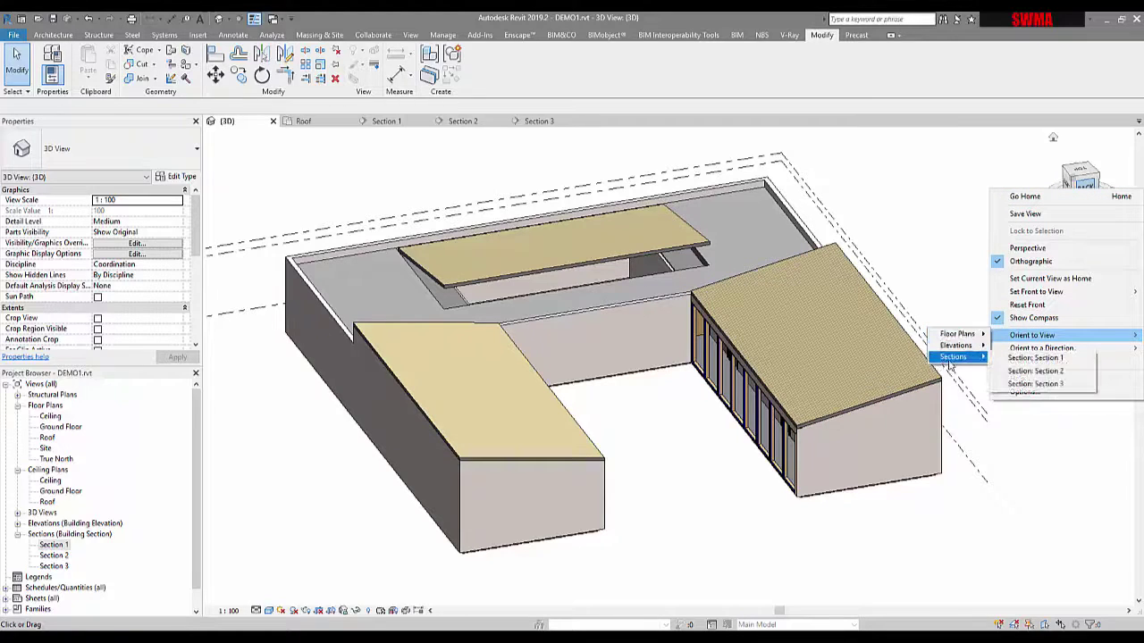
pyautogui.click(1034, 384)
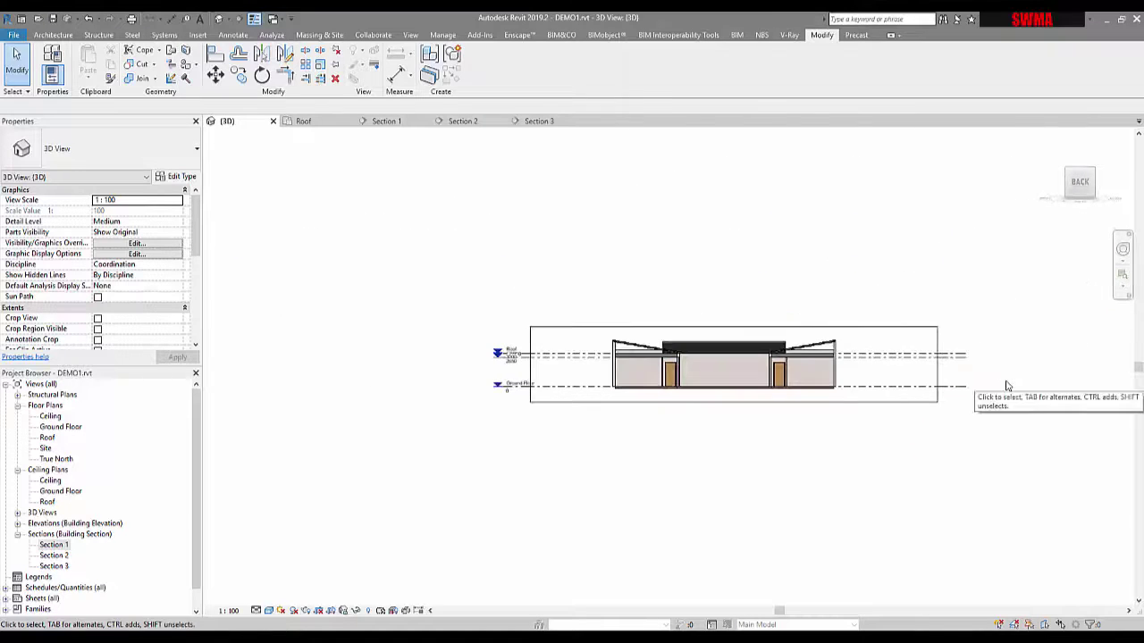
pyautogui.click(1095, 173)
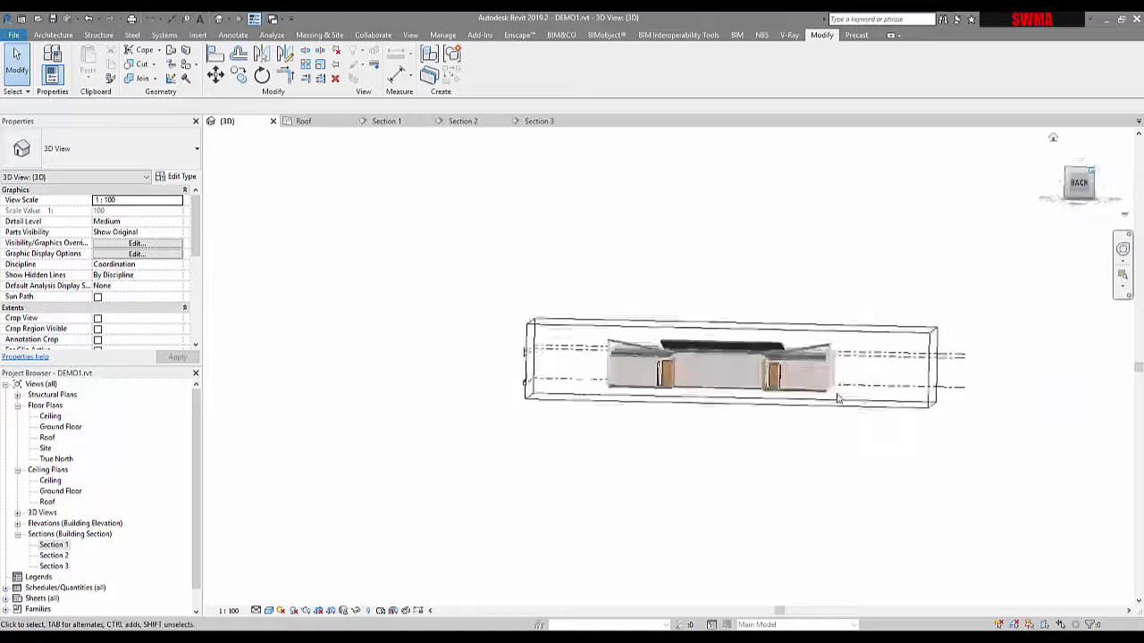
pyautogui.scroll(-3, 620, 395)
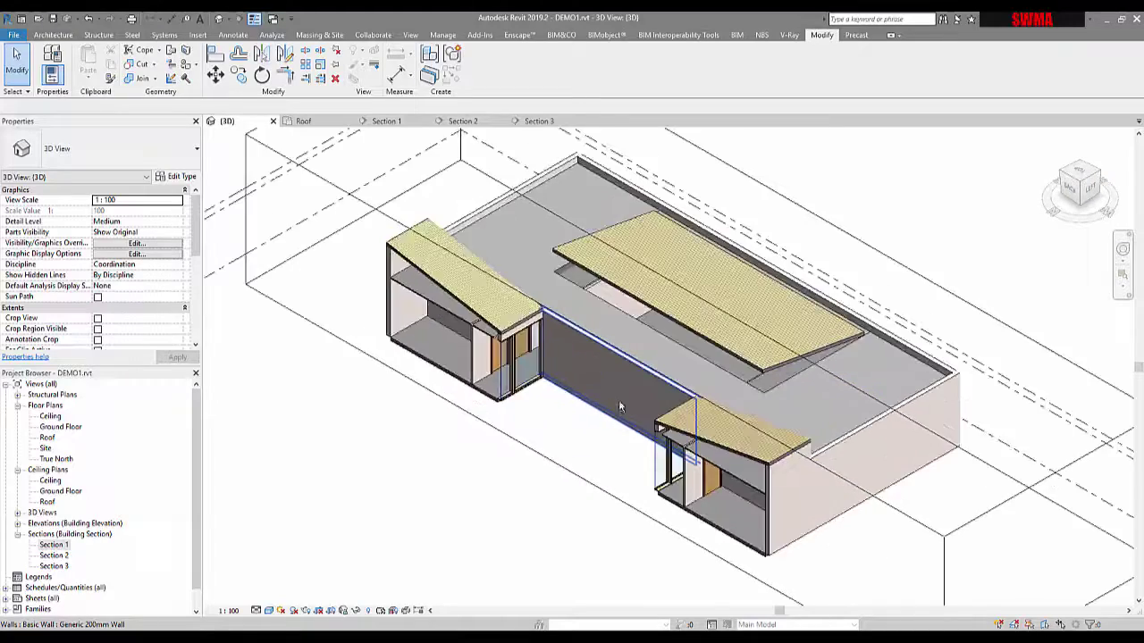
pyautogui.keyDown('shift'); pyautogui.moveTo(618, 399); pyautogui.dragTo(774, 400, button='middle'); pyautogui.keyUp('shift')
pyautogui.scroll(4, 773, 400)
pyautogui.scroll(-2, 773, 399)
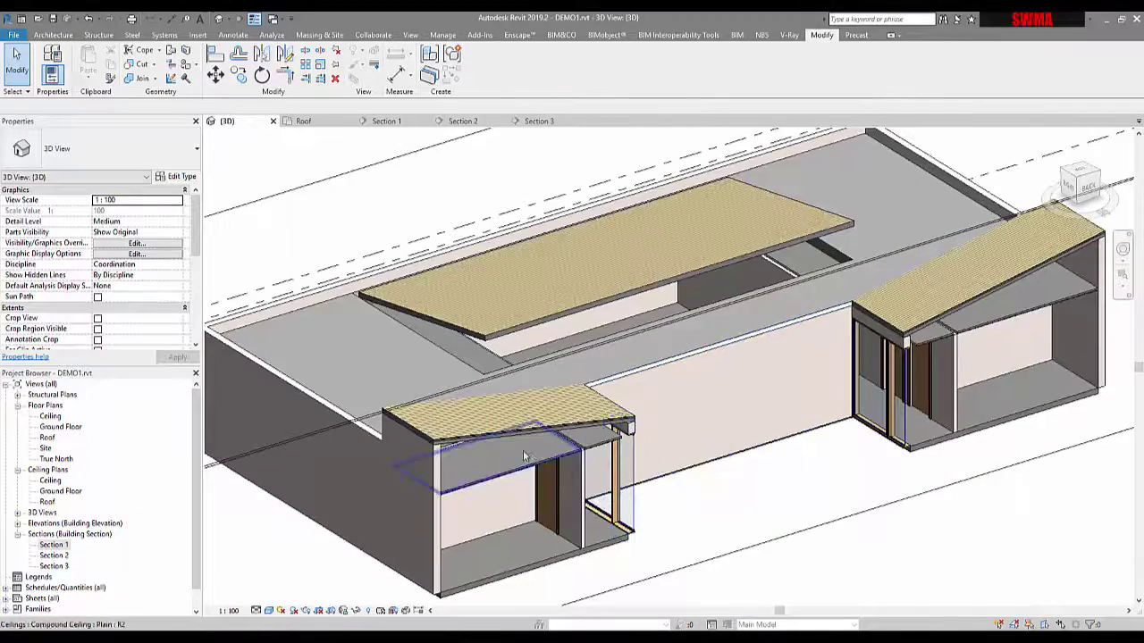
# Step: Attach the top of the nearer wing's courtyard-side glazed wall to the corrugated iron roof above it
pyautogui.scroll(5, 633, 436)
pyautogui.scroll(-3, 633, 429)
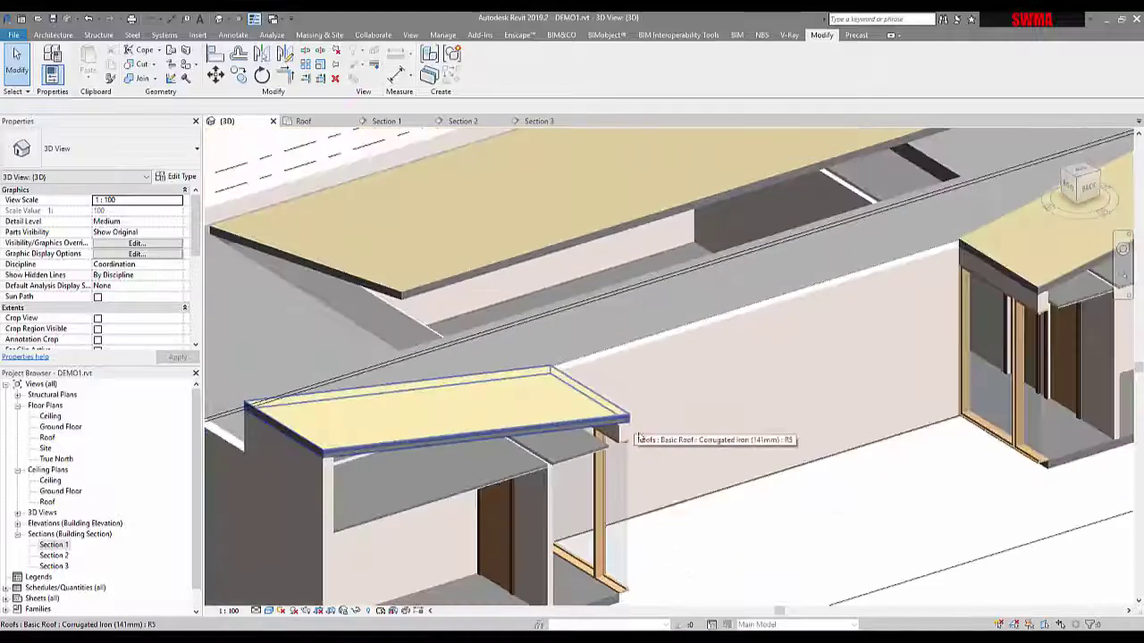
pyautogui.scroll(1, 676, 463)
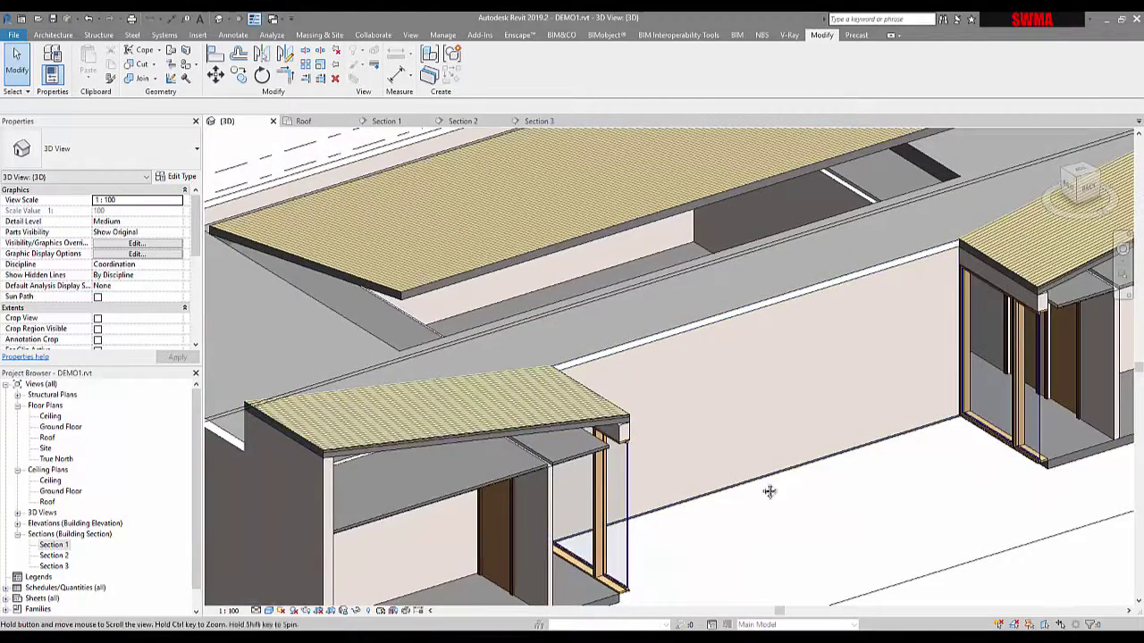
pyautogui.moveTo(768, 491); pyautogui.dragTo(808, 406, button='middle')
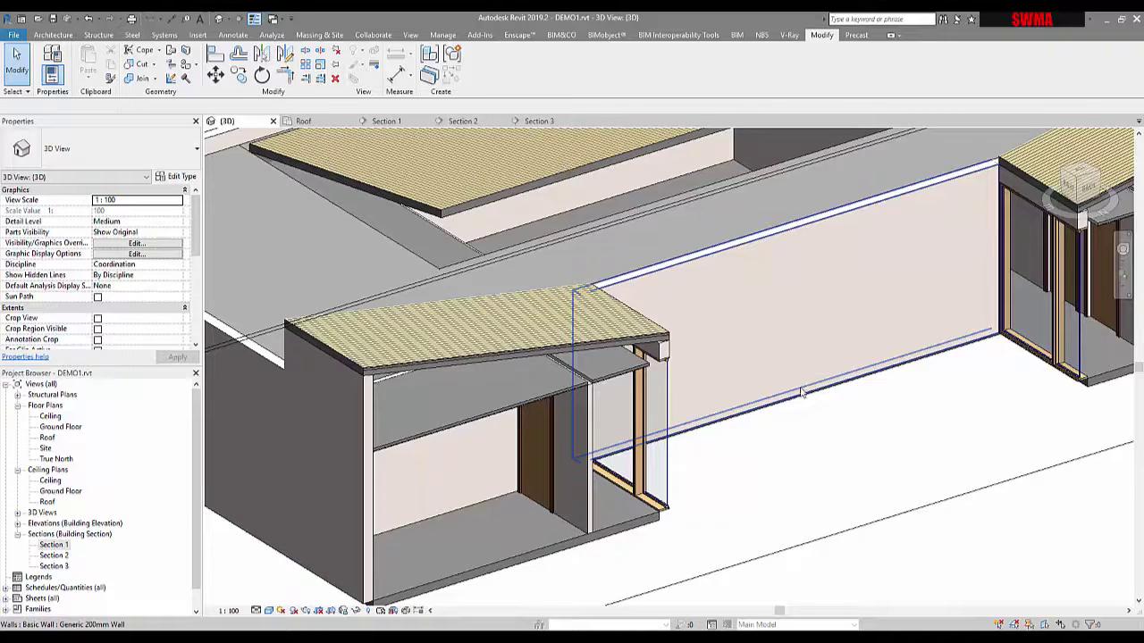
pyautogui.scroll(5, 718, 394)
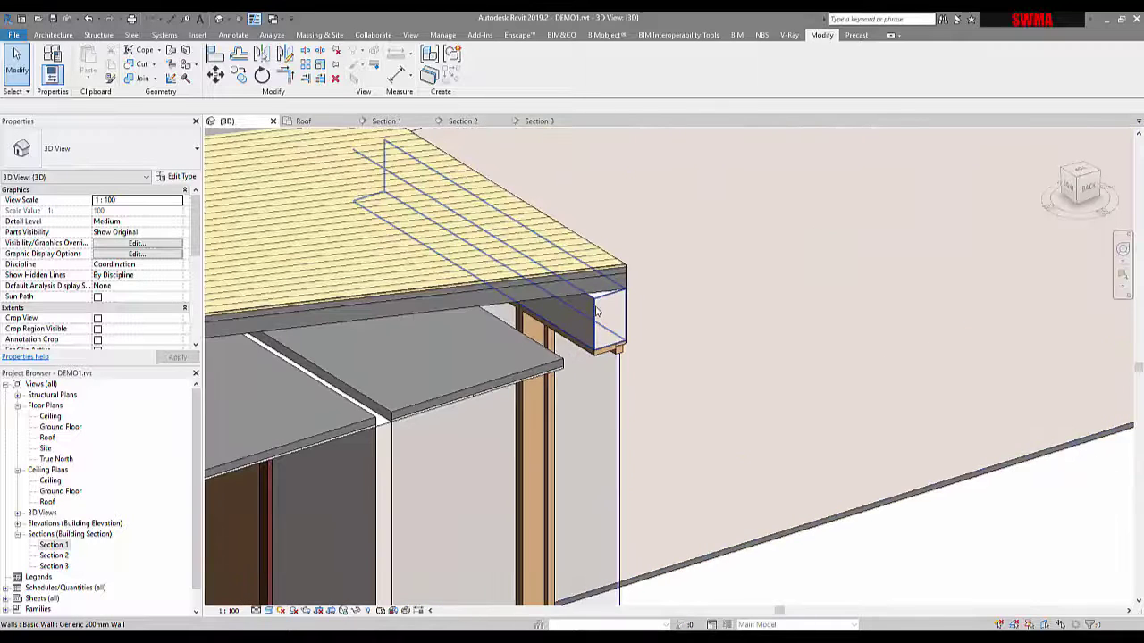
pyautogui.click(599, 266)
pyautogui.click(566, 62)
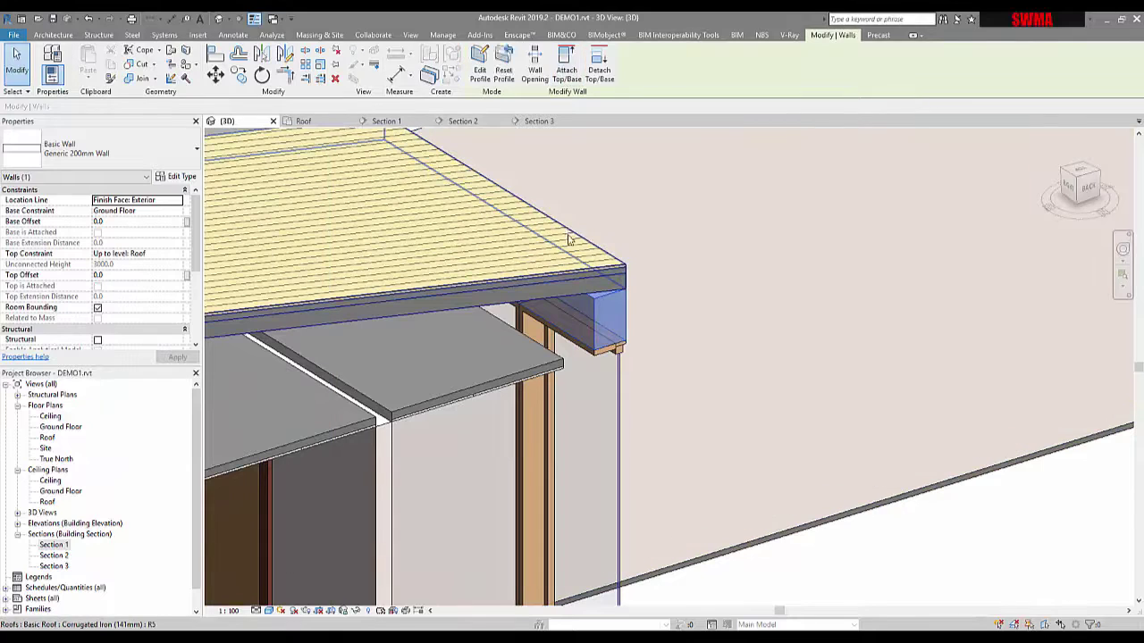
pyautogui.click(572, 283)
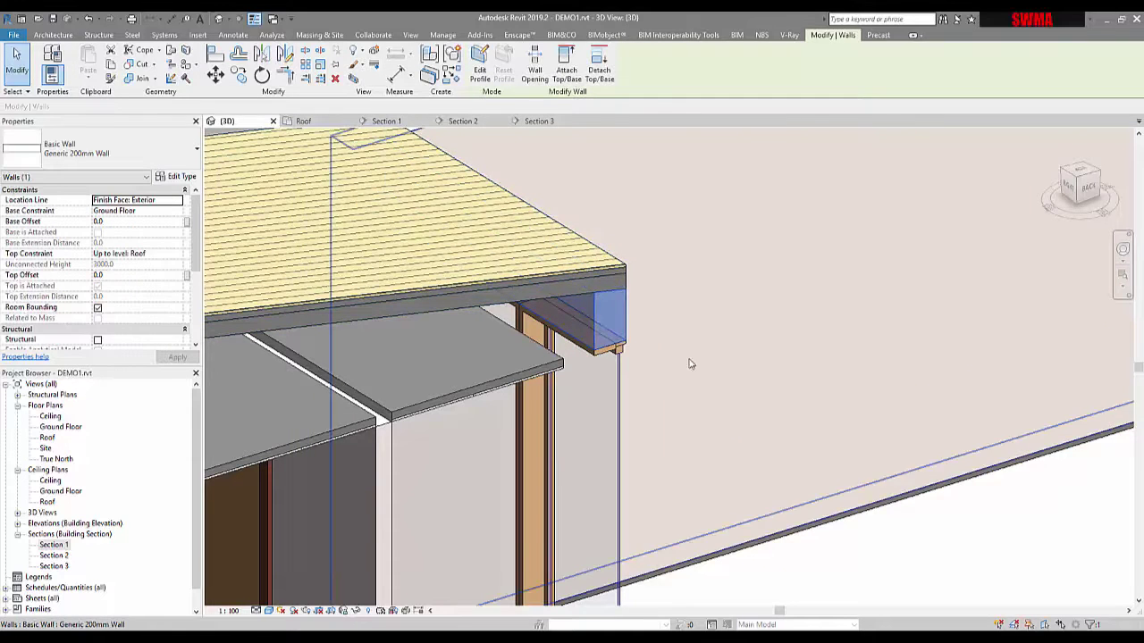
pyautogui.keyDown('shift'); pyautogui.moveTo(685, 362); pyautogui.dragTo(734, 391, button='middle'); pyautogui.keyUp('shift')
pyautogui.press('Return')
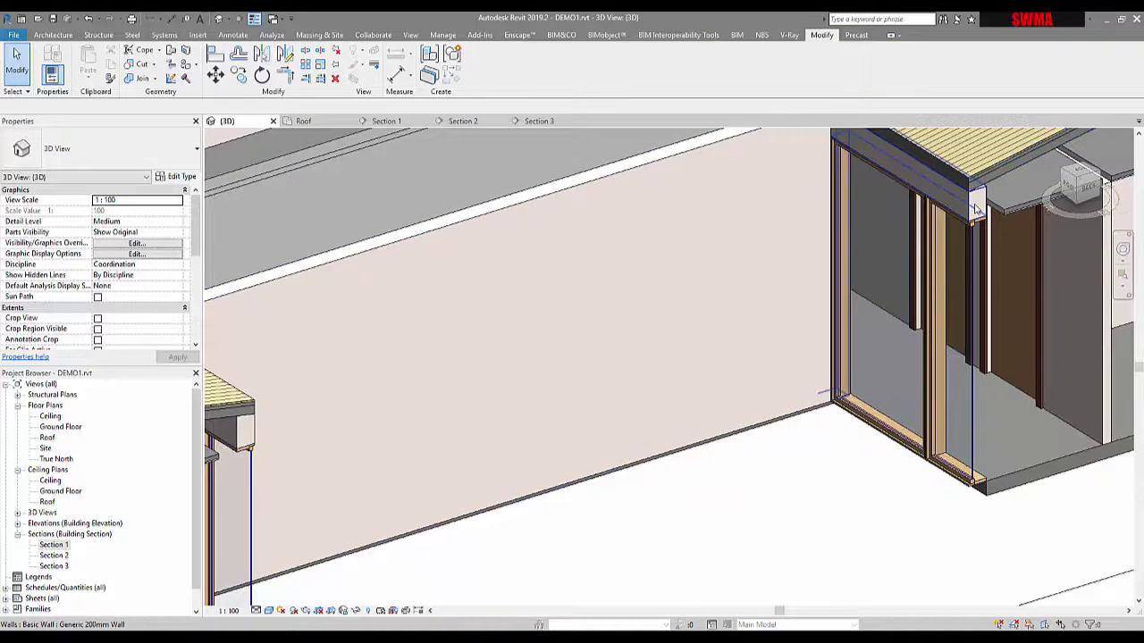
# Step: Attach the top of the opposite wing's courtyard-side glazed wall to its sloped corrugated iron roof
pyautogui.click(565, 70)
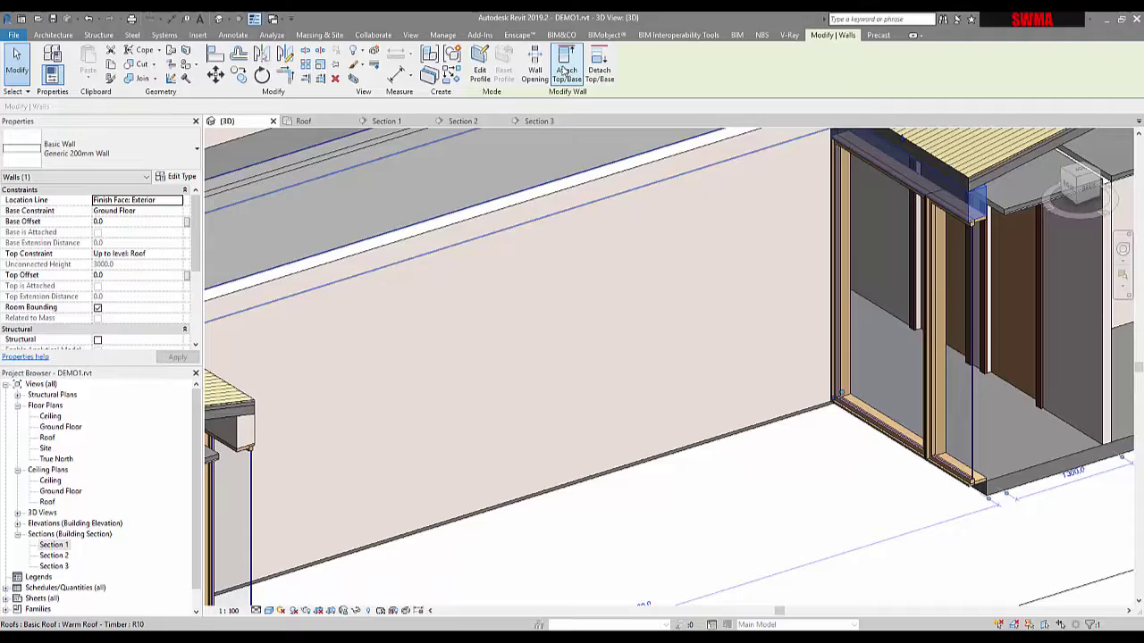
pyautogui.click(985, 198)
pyautogui.press('Escape')
pyautogui.scroll(-2, 983, 358)
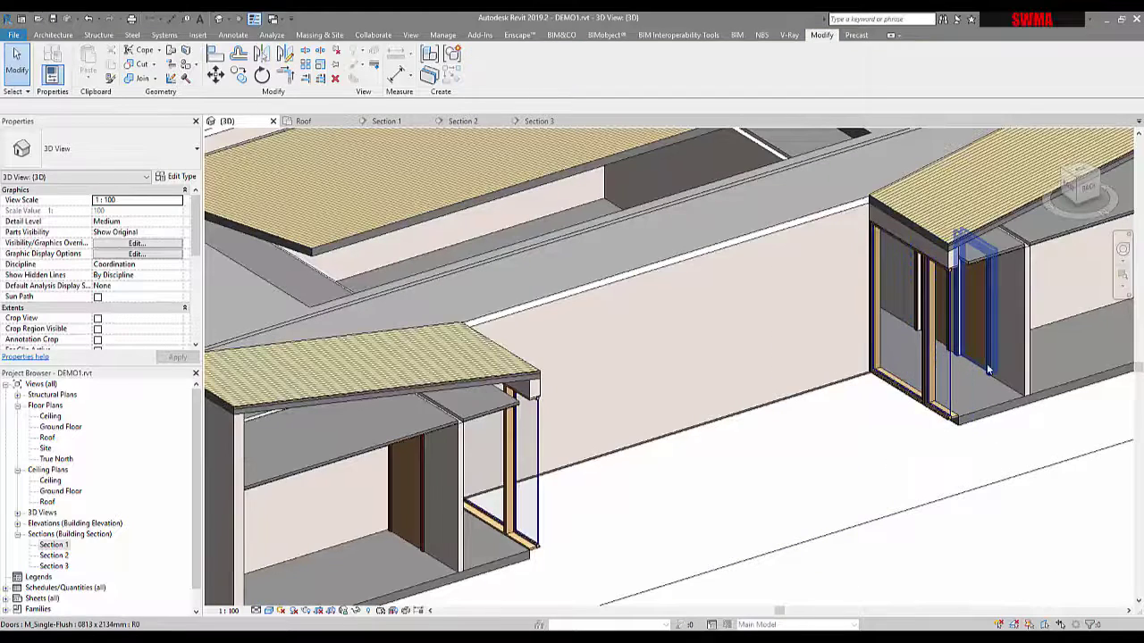
# Step: Check how the courtyard-side walls of both wings meet their sloped roofs
pyautogui.keyDown('shift'); pyautogui.moveTo(940, 406); pyautogui.dragTo(640, 438, button='middle'); pyautogui.keyUp('shift')
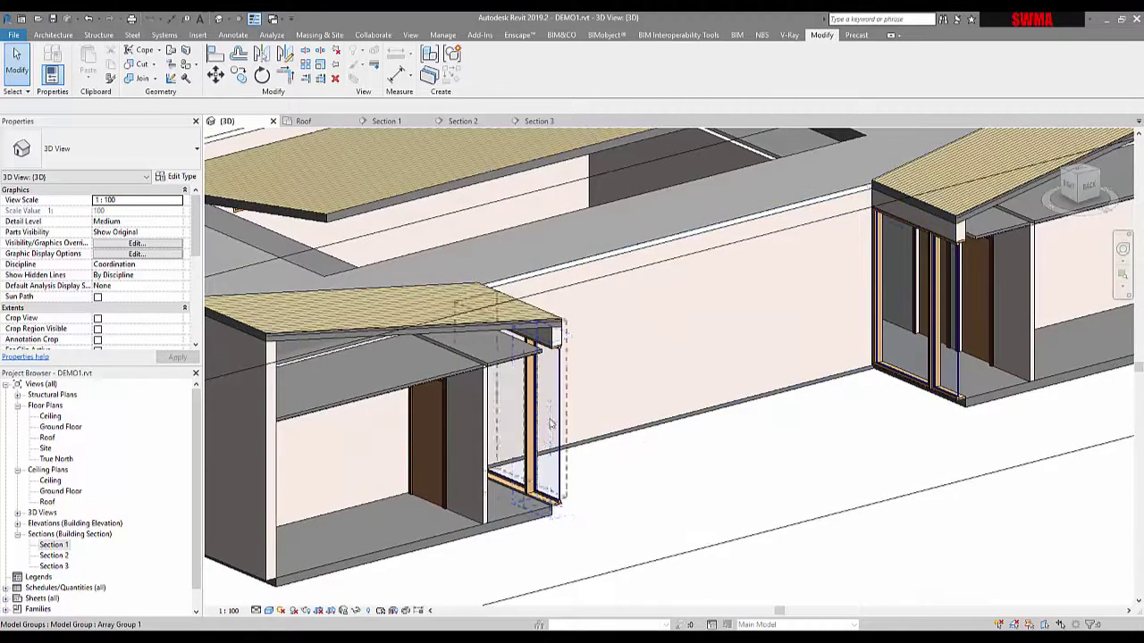
pyautogui.keyDown('shift'); pyautogui.moveTo(550, 341); pyautogui.dragTo(554, 342, button='middle'); pyautogui.keyUp('shift')
pyautogui.click(554, 342)
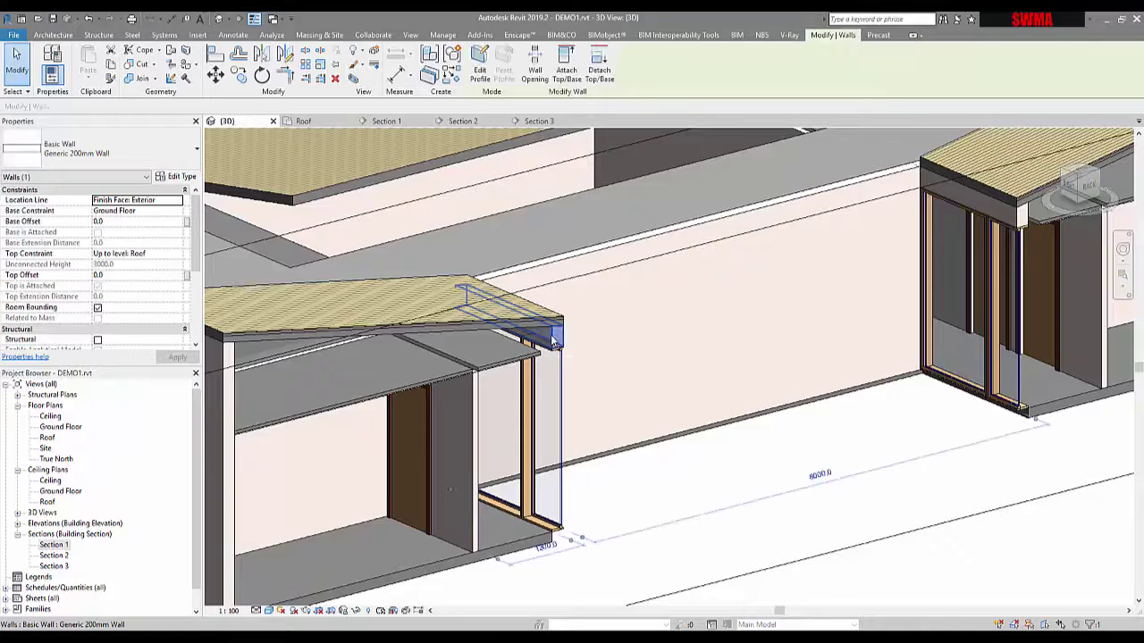
pyautogui.click(1021, 219)
pyautogui.press('Escape')
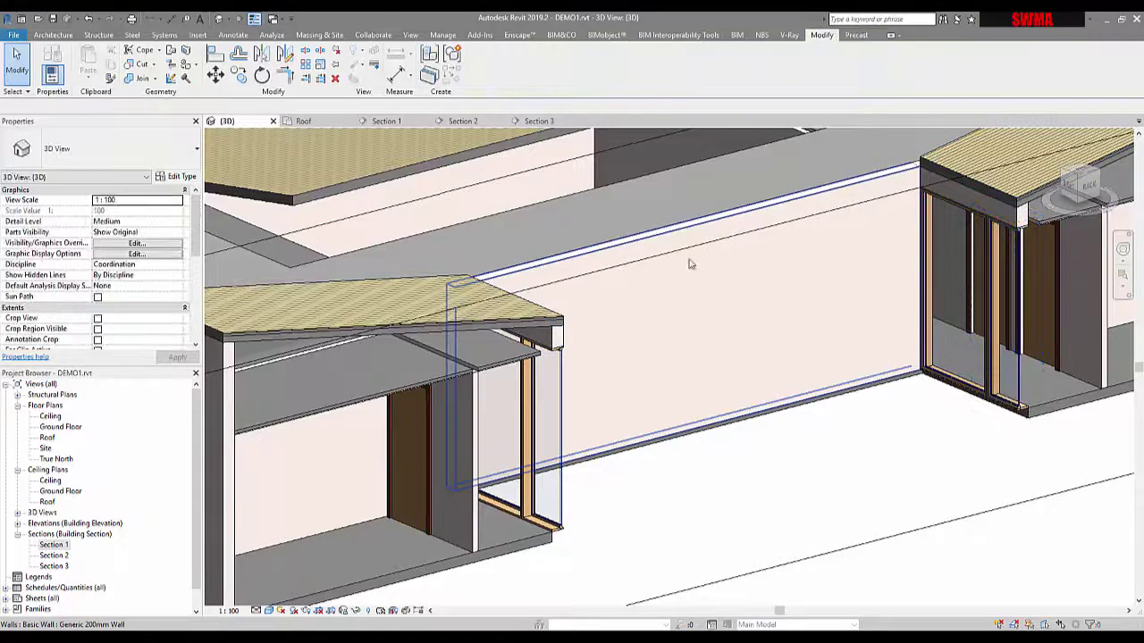
# Step: Select all instances of the Generic 200mm wall, starting from the courtyard wall, and set their base offset to -600
pyautogui.click(686, 241)
pyautogui.rightClick(686, 242)
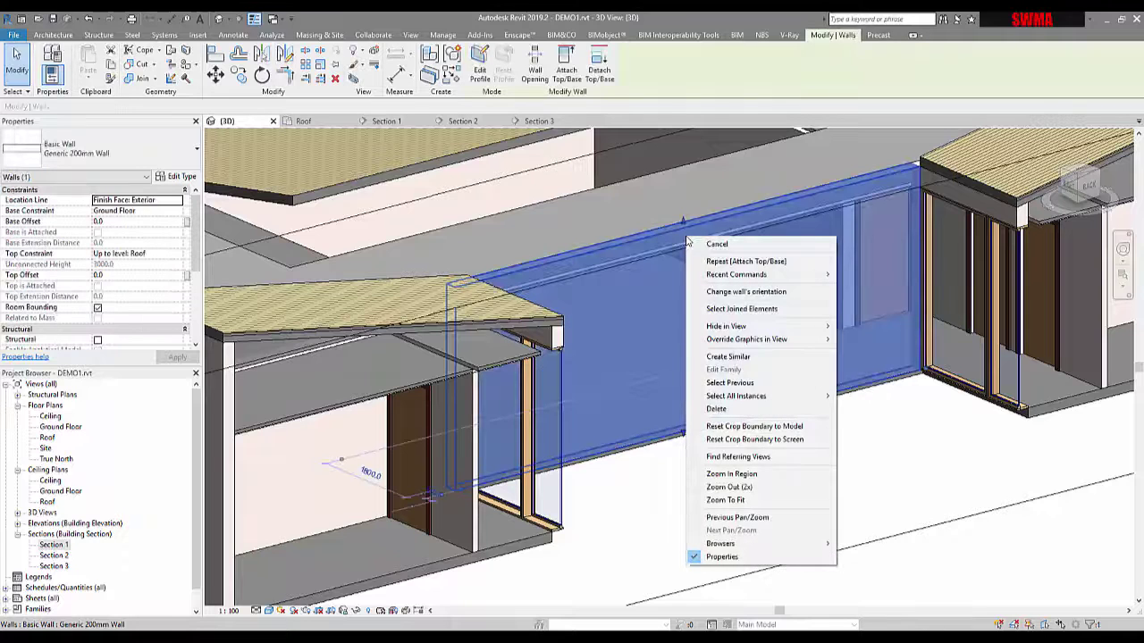
pyautogui.moveTo(736, 395)
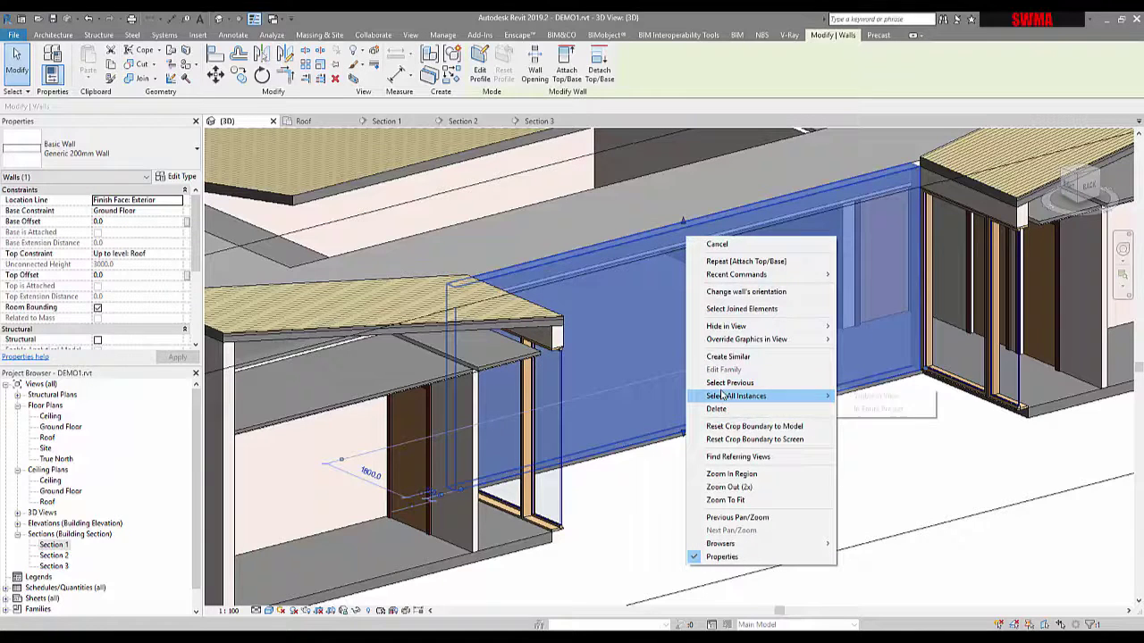
pyautogui.click(865, 409)
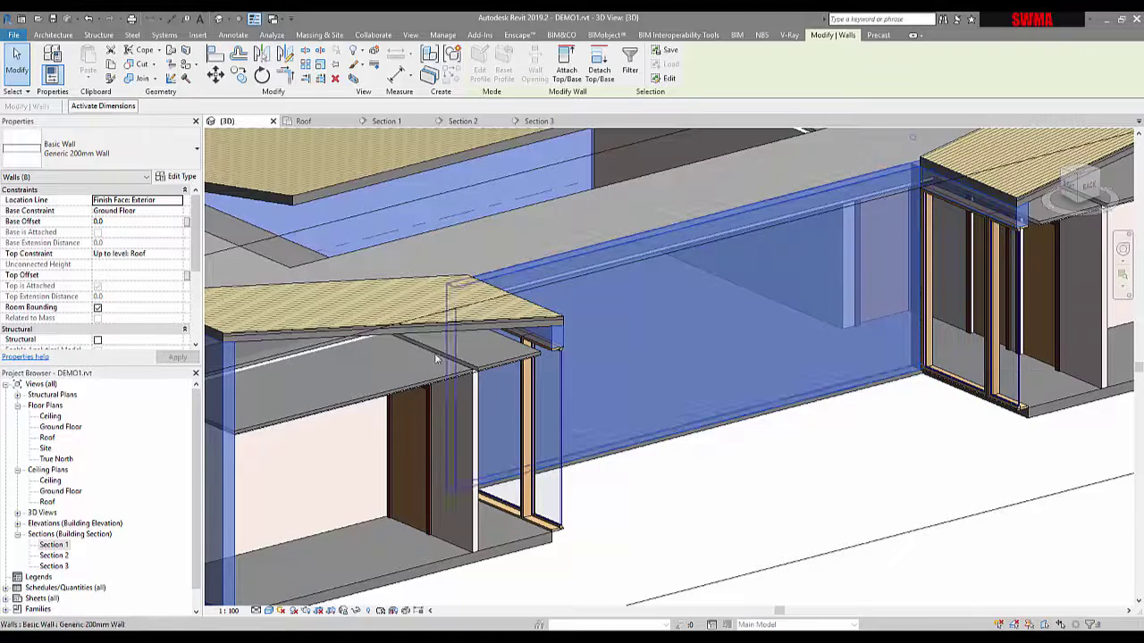
pyautogui.click(111, 226)
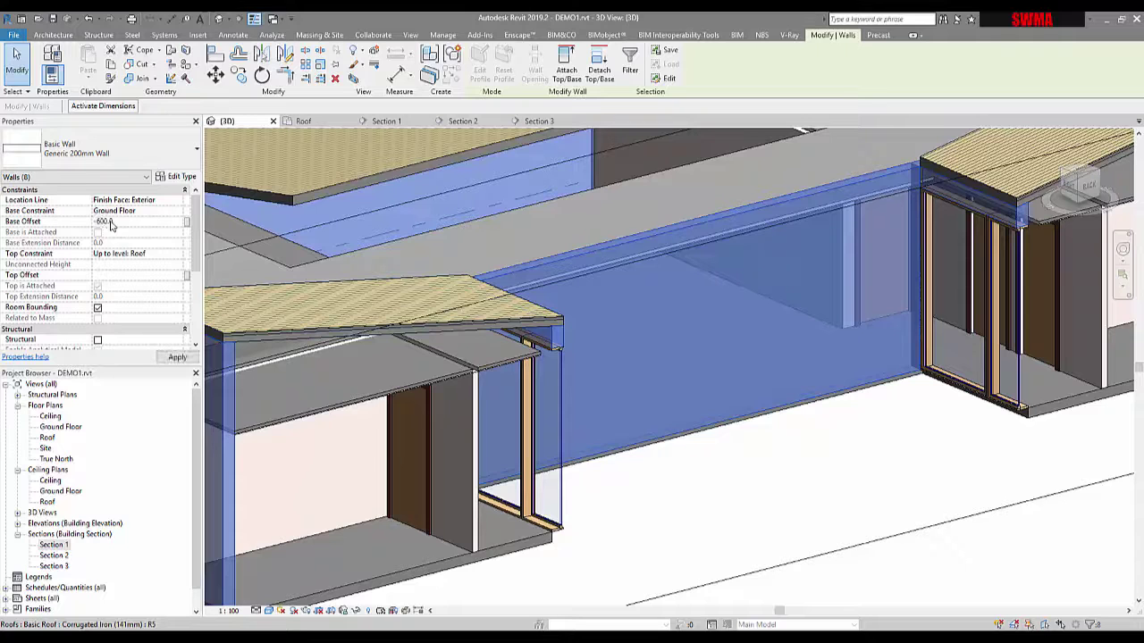
pyautogui.press('Escape')
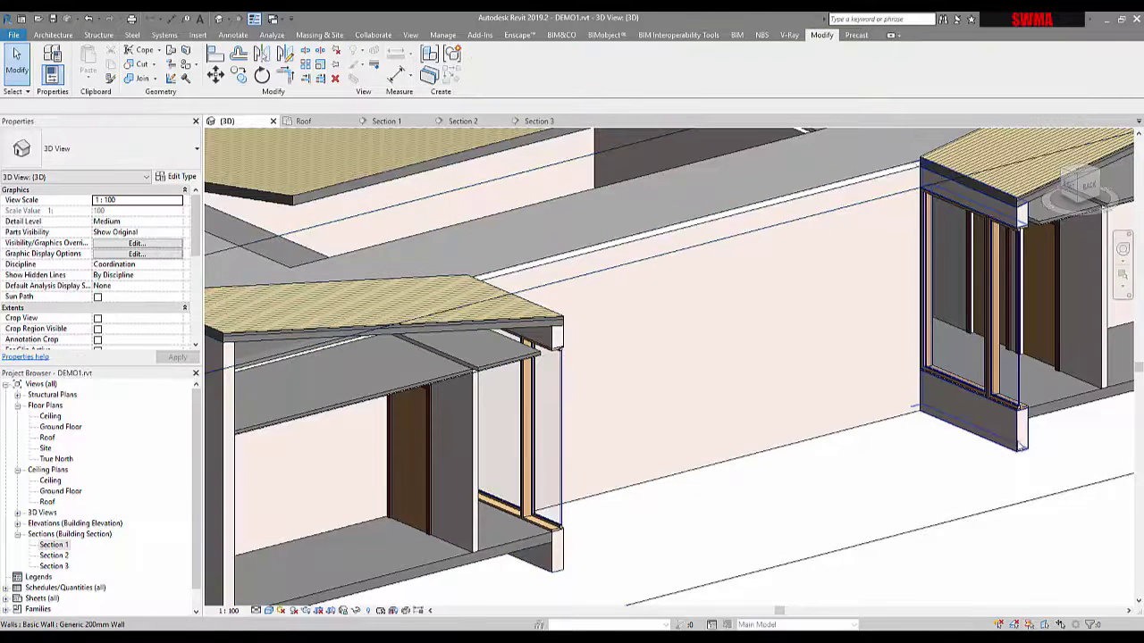
# Step: Examine the lowered courtyard wall from both sides and the gap between the wing's sloped roof and the flat roof
pyautogui.click(808, 445)
pyautogui.keyDown('shift'); pyautogui.moveTo(876, 447); pyautogui.dragTo(664, 306, button='middle'); pyautogui.keyUp('shift')
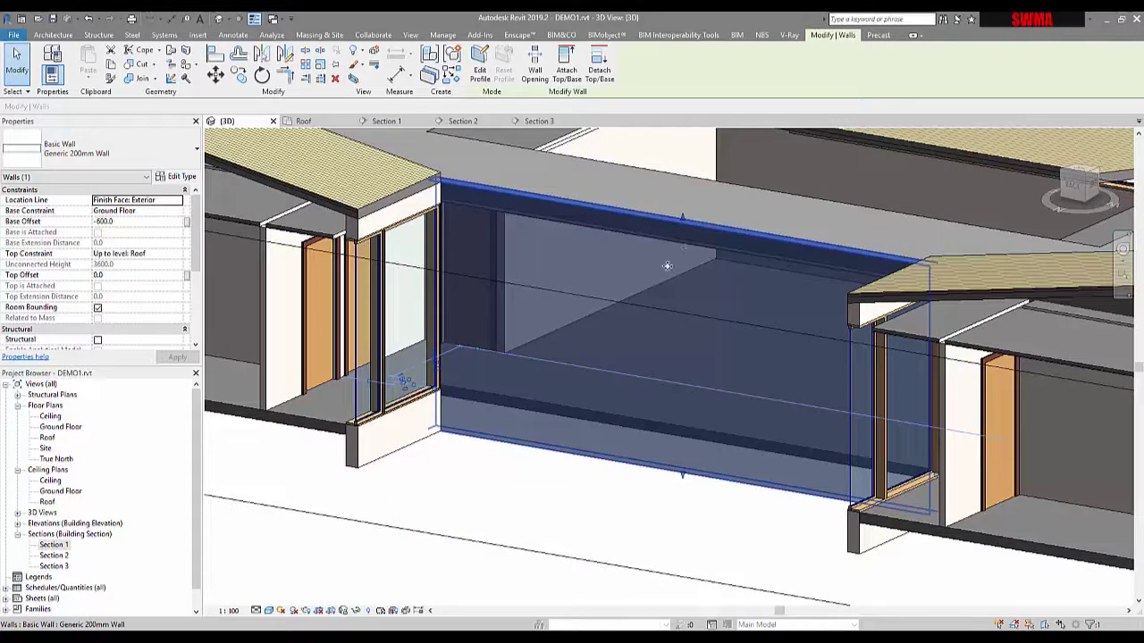
pyautogui.moveTo(597, 330)
pyautogui.keyDown('shift'); pyautogui.mouseDown(button='middle')
pyautogui.moveTo(810, 383)
pyautogui.moveTo(1016, 396)
pyautogui.moveTo(950, 330)
pyautogui.moveTo(954, 366)
pyautogui.moveTo(974, 380)
pyautogui.moveTo(924, 411)
pyautogui.mouseUp(button='middle'); pyautogui.keyUp('shift')
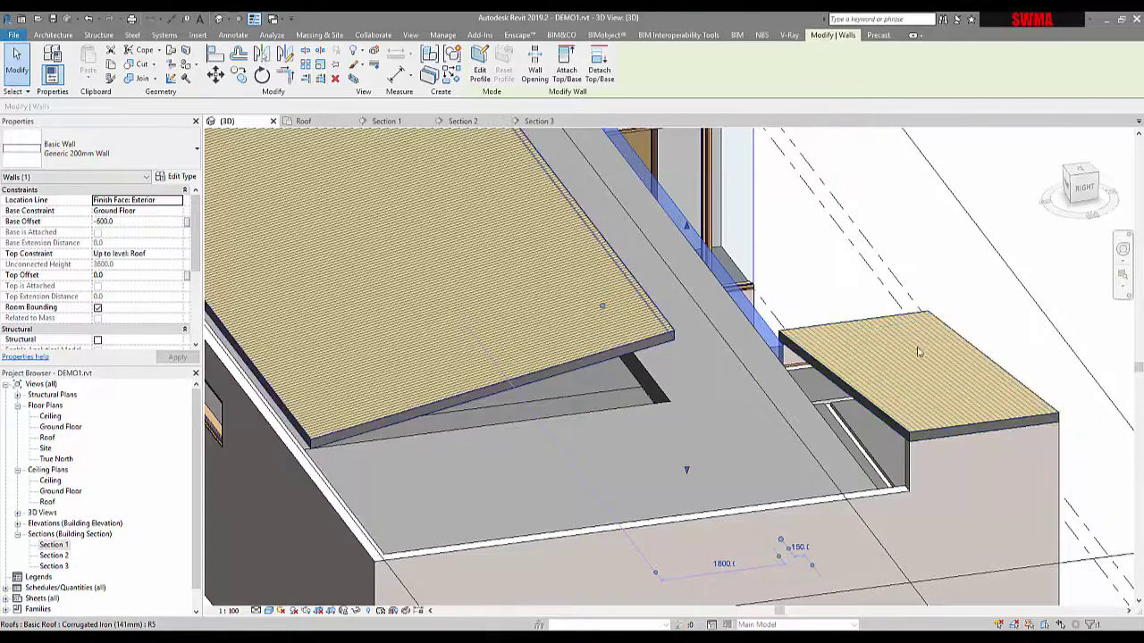
pyautogui.keyDown('shift'); pyautogui.moveTo(635, 256); pyautogui.dragTo(630, 487, button='middle'); pyautogui.keyUp('shift')
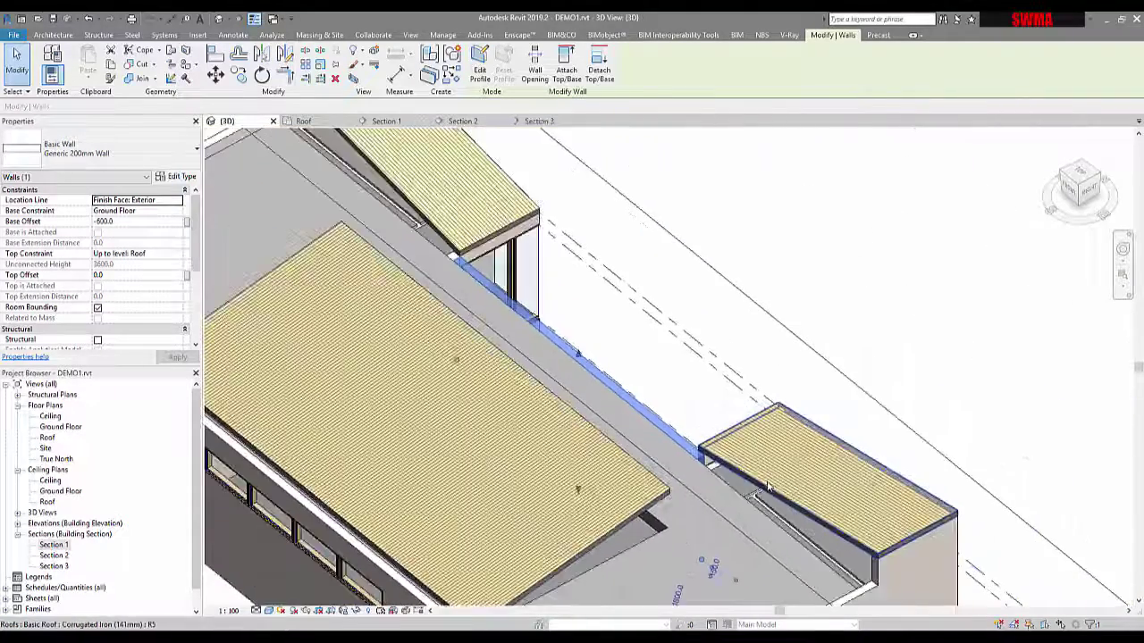
# Step: Edit the footprint of the near wing's corrugated iron roof so its inner boundary line aligns with the flat timber roof's edge
pyautogui.click(766, 481)
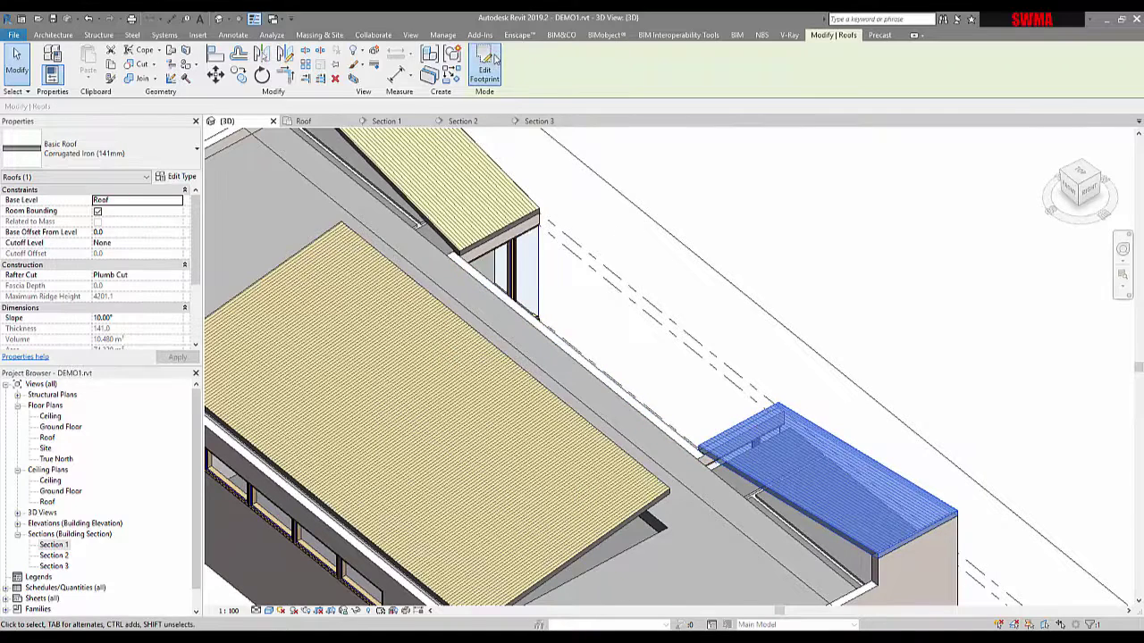
pyautogui.doubleClick(714, 375)
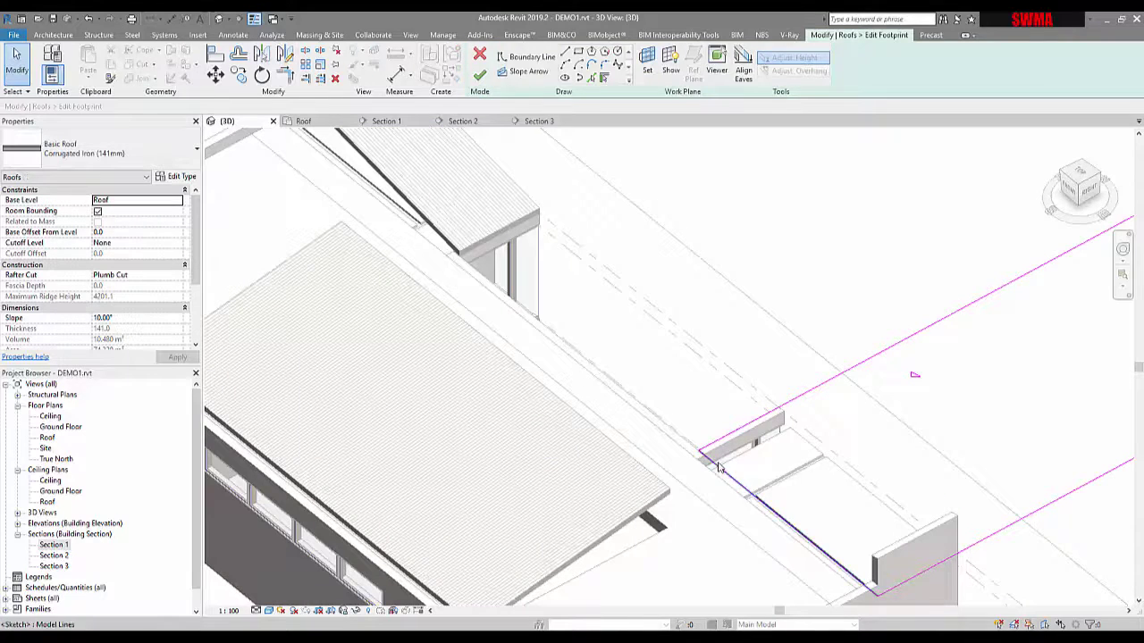
pyautogui.moveTo(738, 495)
pyautogui.keyDown('shift'); pyautogui.mouseDown(button='middle')
pyautogui.moveTo(668, 443)
pyautogui.moveTo(579, 482)
pyautogui.mouseUp(button='middle'); pyautogui.keyUp('shift')
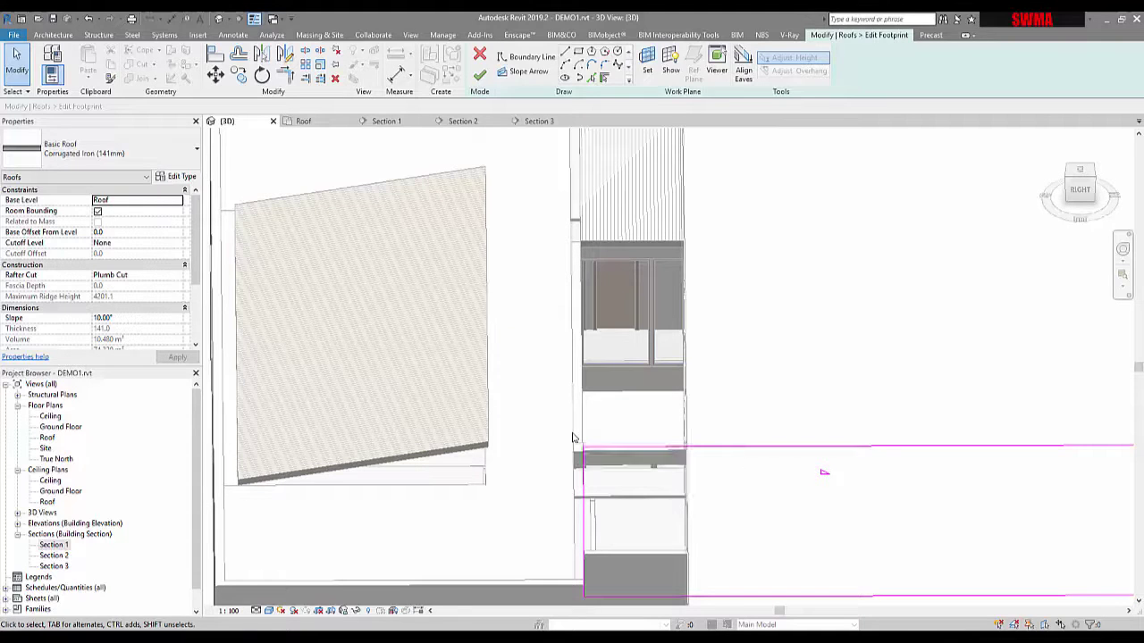
pyautogui.press('a')
pyautogui.press('l')
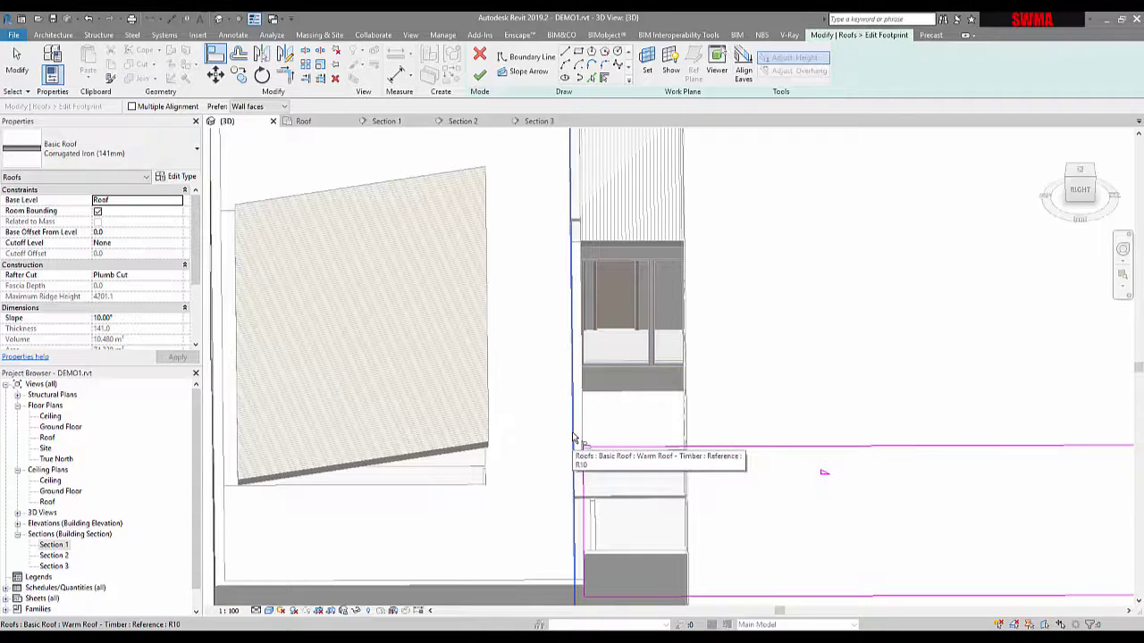
pyautogui.click(575, 437)
pyautogui.click(584, 461)
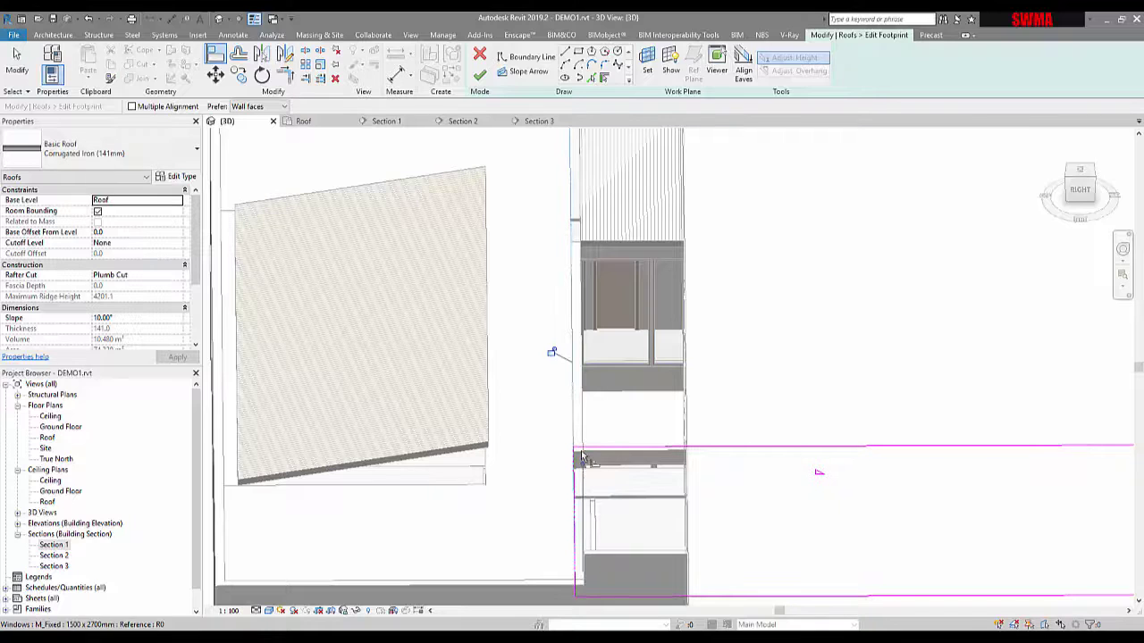
pyautogui.moveTo(599, 447); pyautogui.dragTo(608, 534, button='middle')
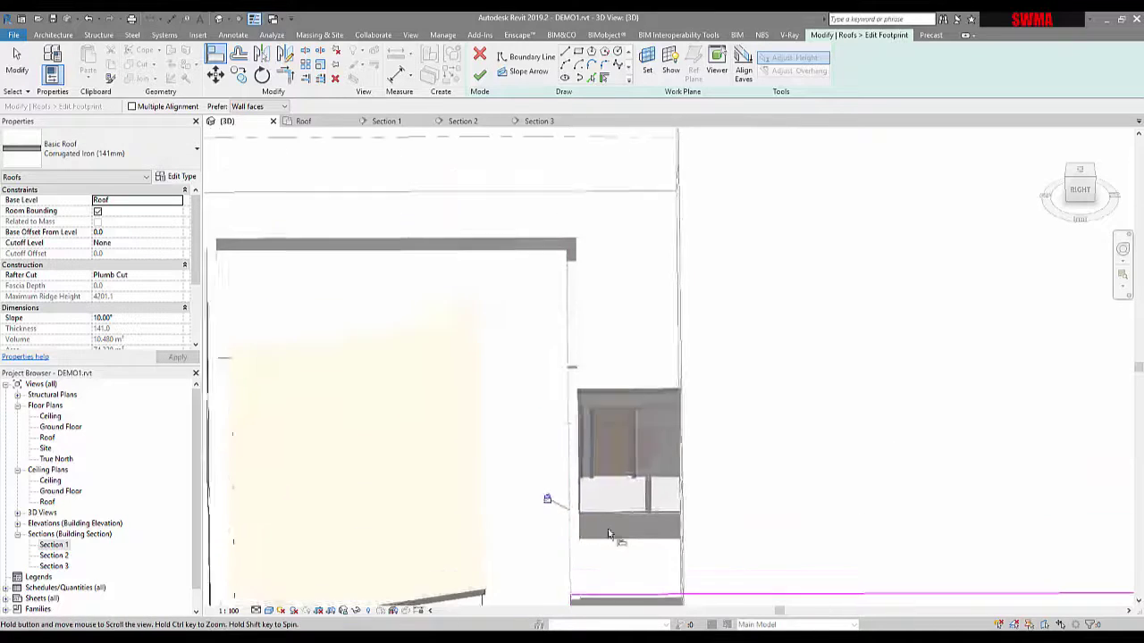
pyautogui.click(479, 77)
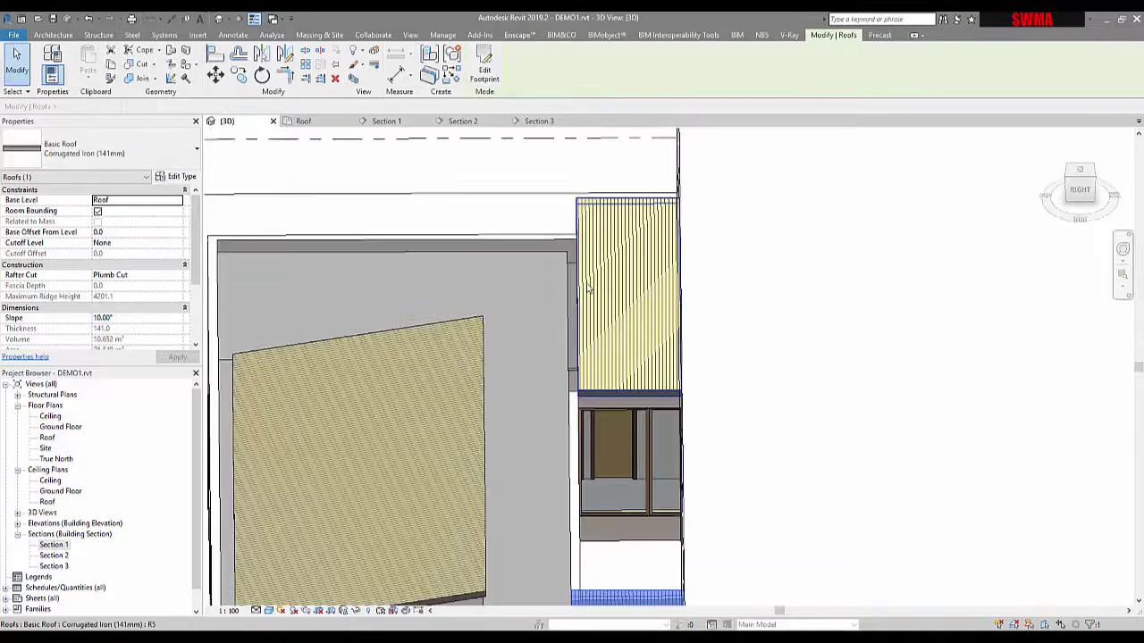
# Step: Open the footprint of the opposite wing's sloped corrugated iron roof for editing
pyautogui.keyDown('shift'); pyautogui.moveTo(738, 321); pyautogui.dragTo(675, 386, button='middle'); pyautogui.keyUp('shift')
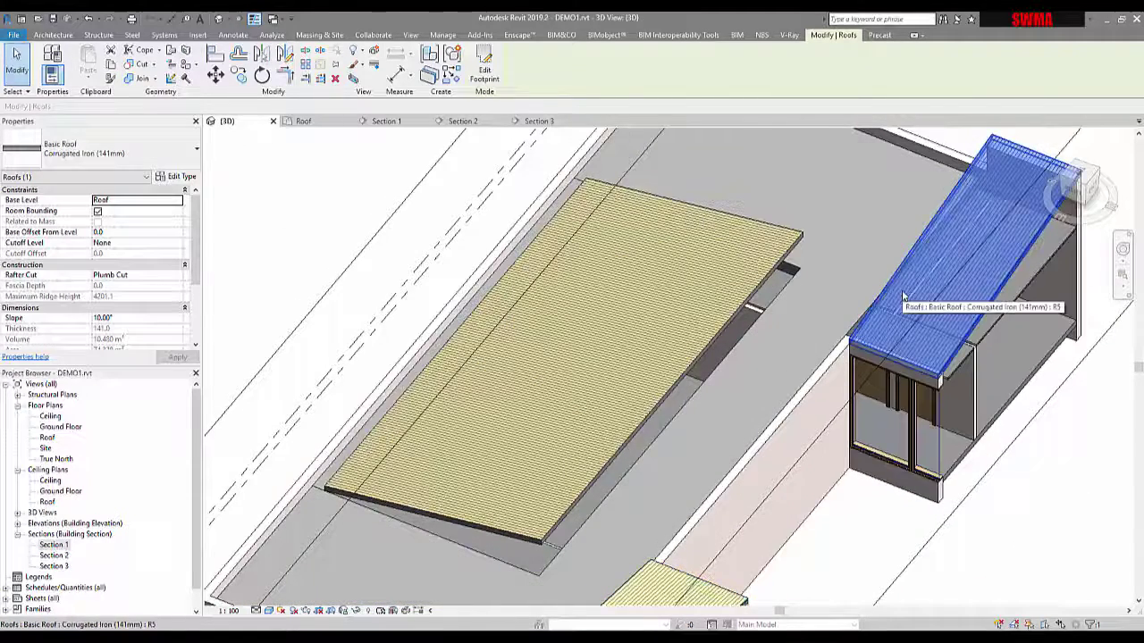
pyautogui.click(484, 71)
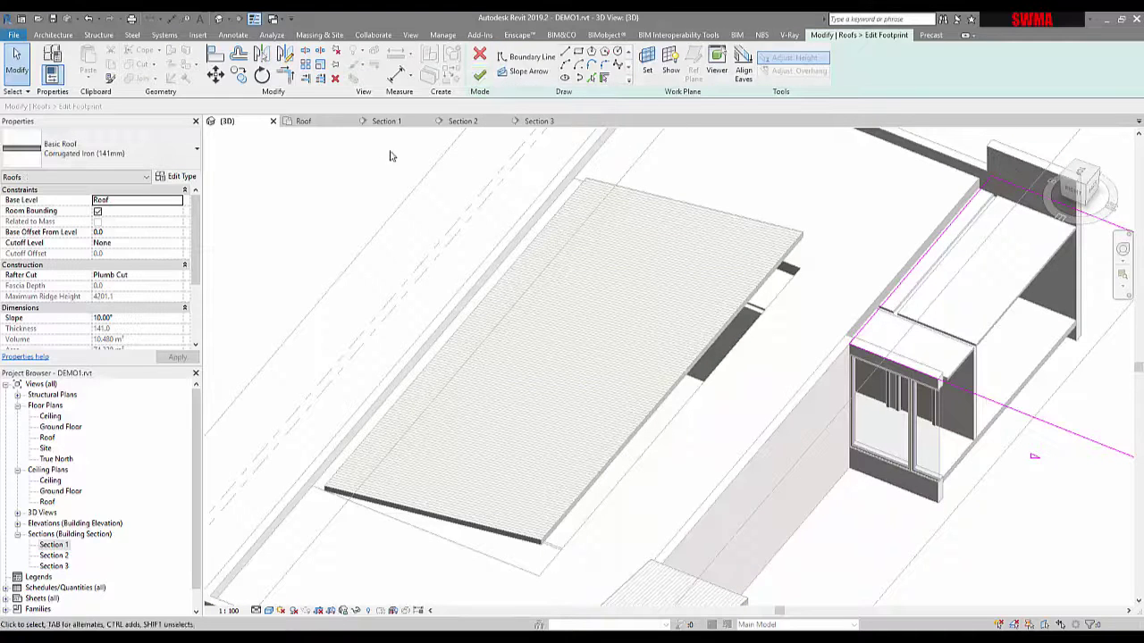
pyautogui.click(215, 56)
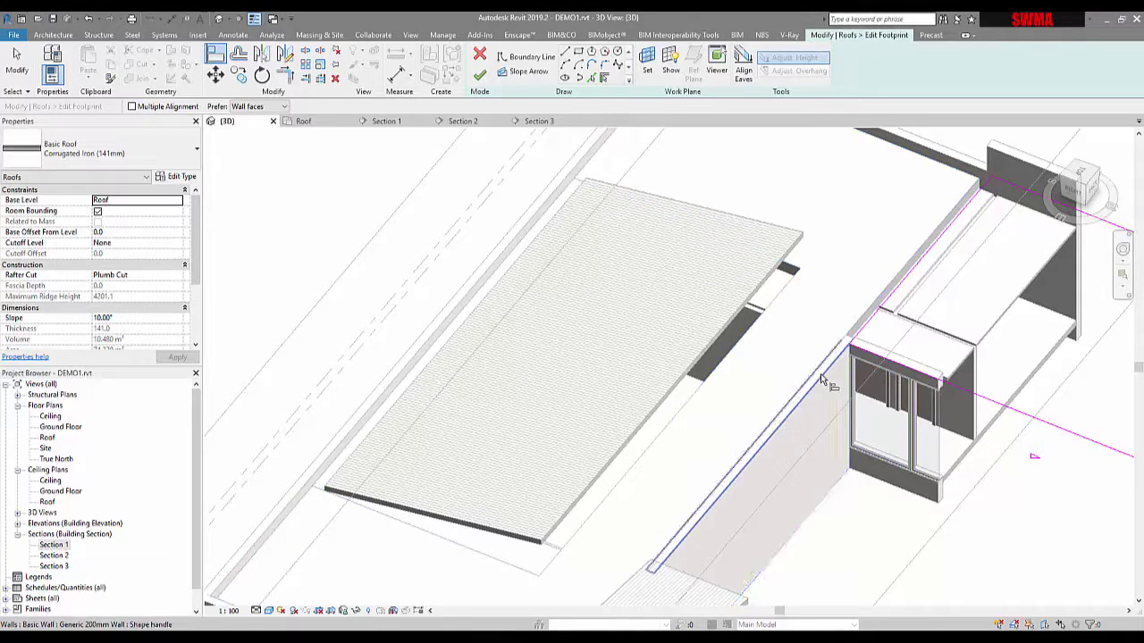
pyautogui.click(822, 379)
pyautogui.press('Escape')
pyautogui.press('Escape')
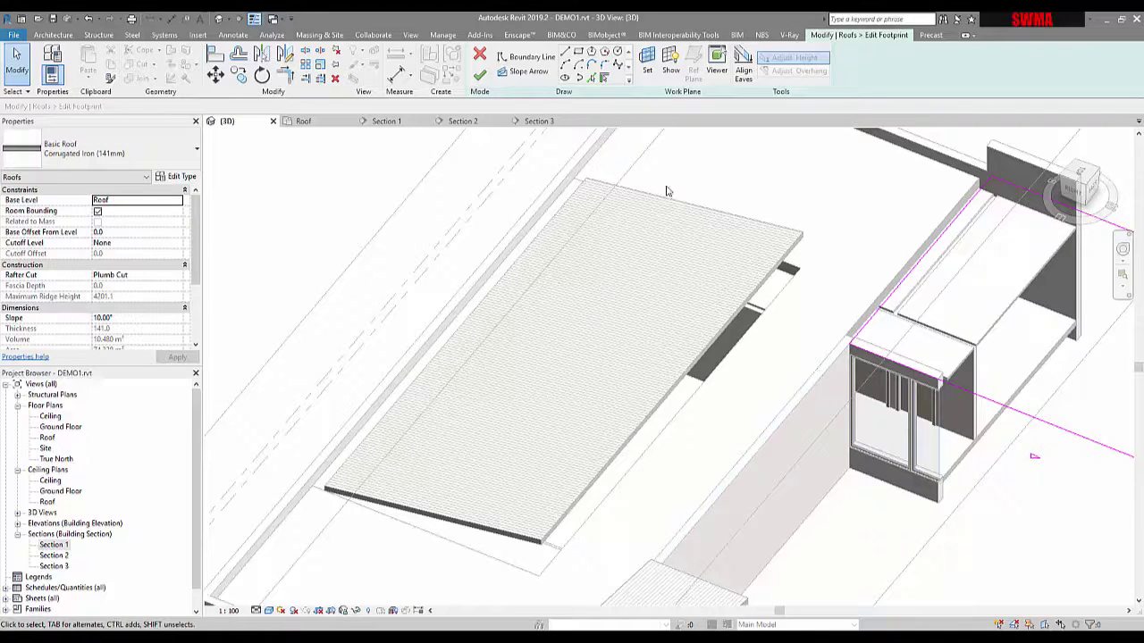
pyautogui.click(215, 54)
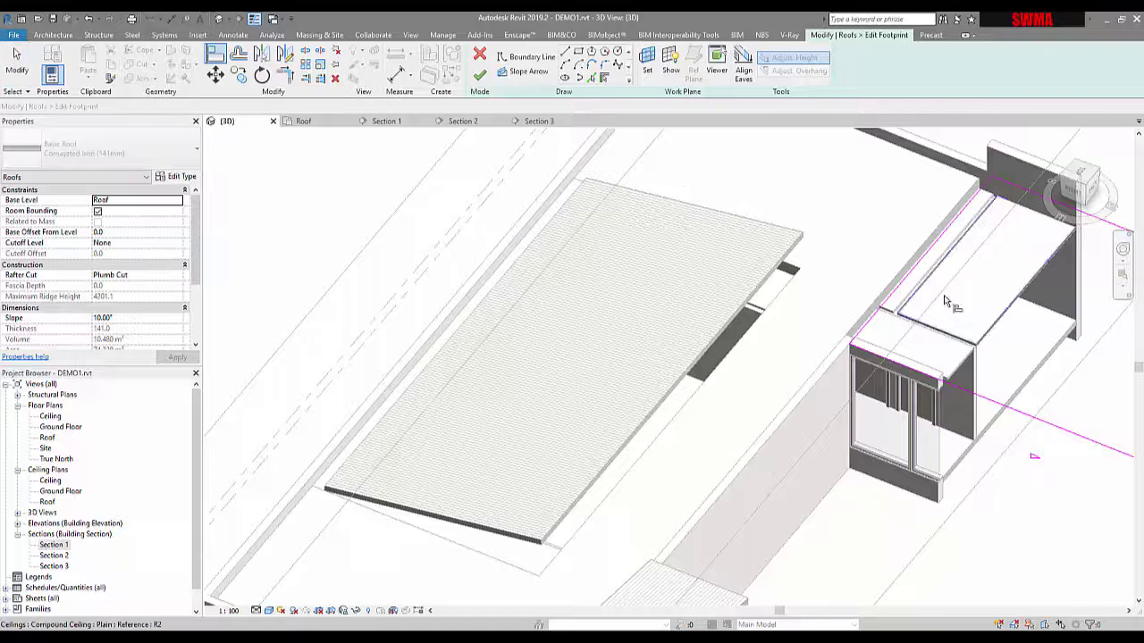
pyautogui.click(892, 288)
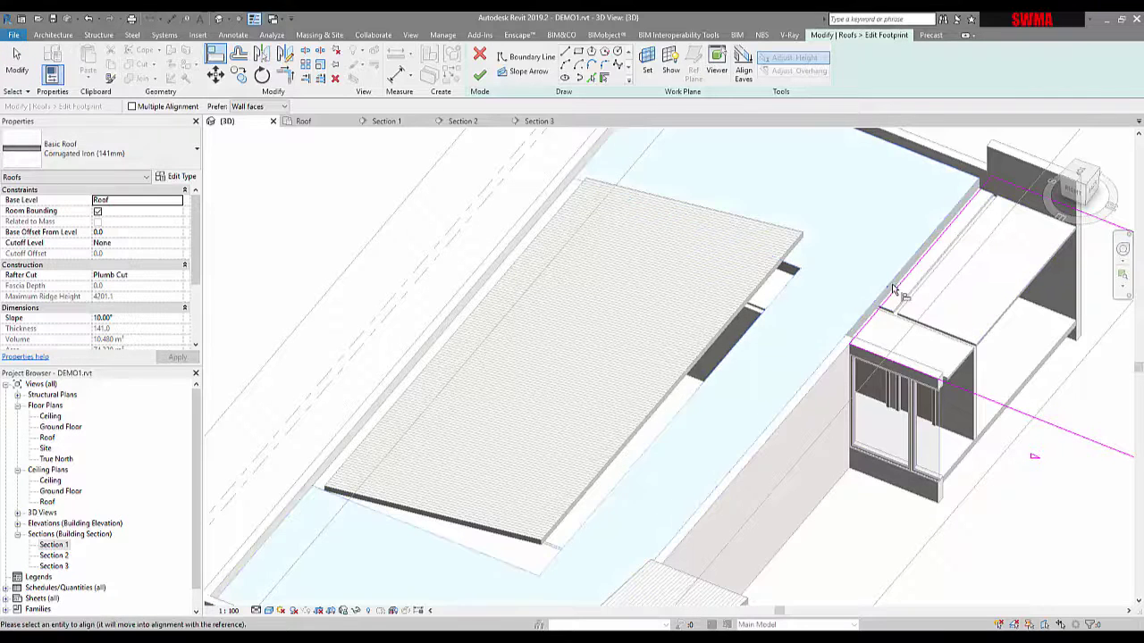
pyautogui.press('Escape')
pyautogui.press('Escape')
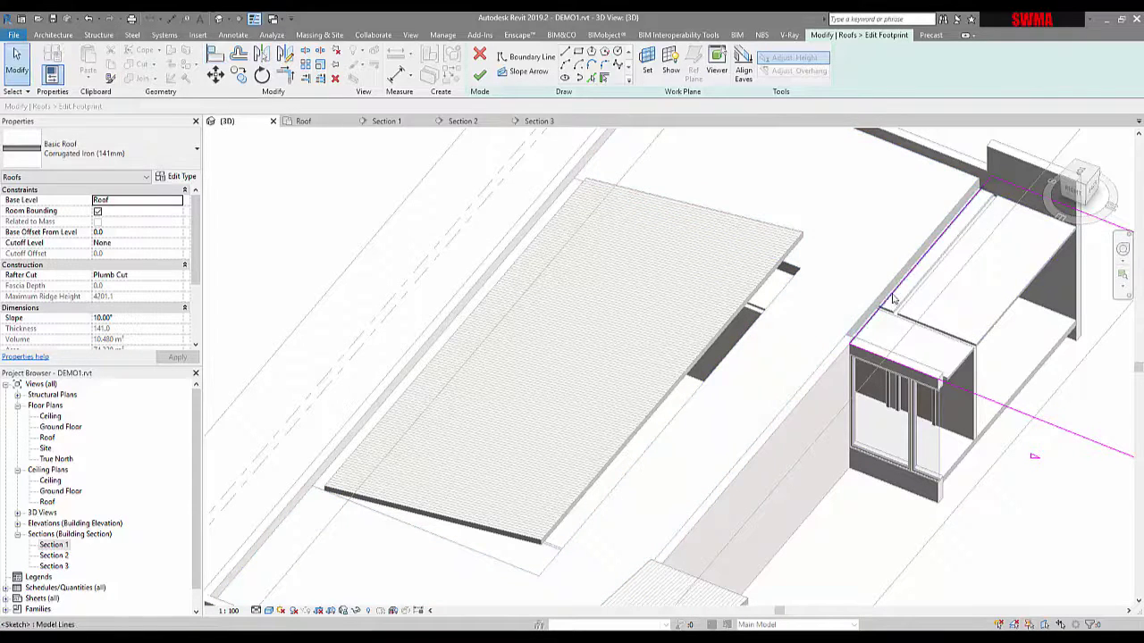
# Step: Align the opposite wing roof's inner boundary line with the flat timber roof's edge and finish the footprint edit
pyautogui.scroll(3, 905, 320)
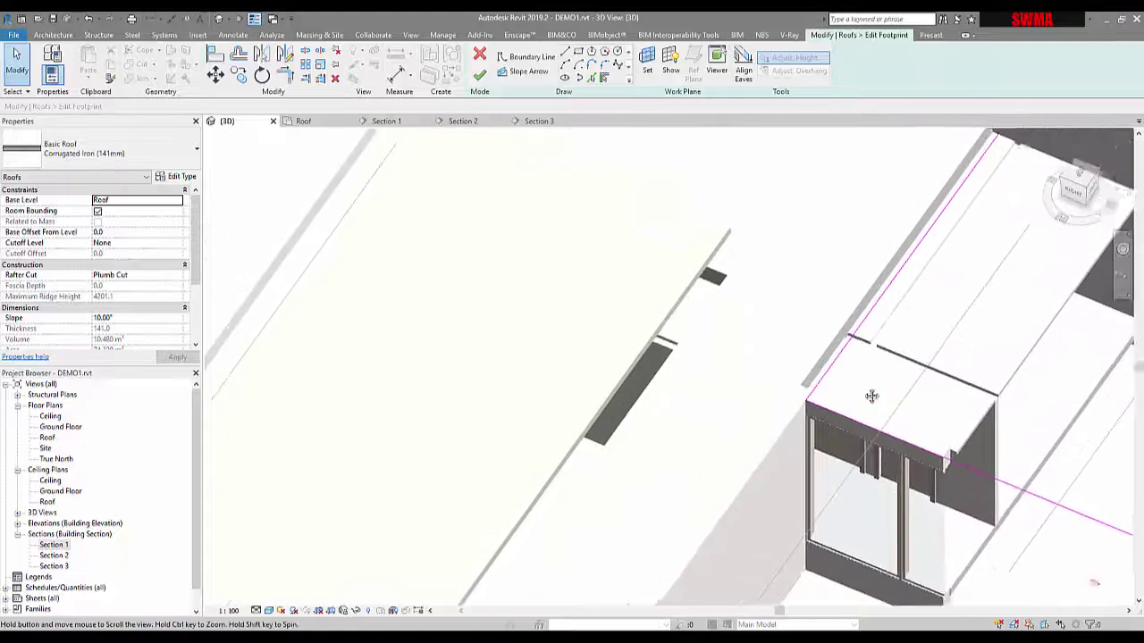
pyautogui.press('a')
pyautogui.press('l')
pyautogui.scroll(2, 802, 430)
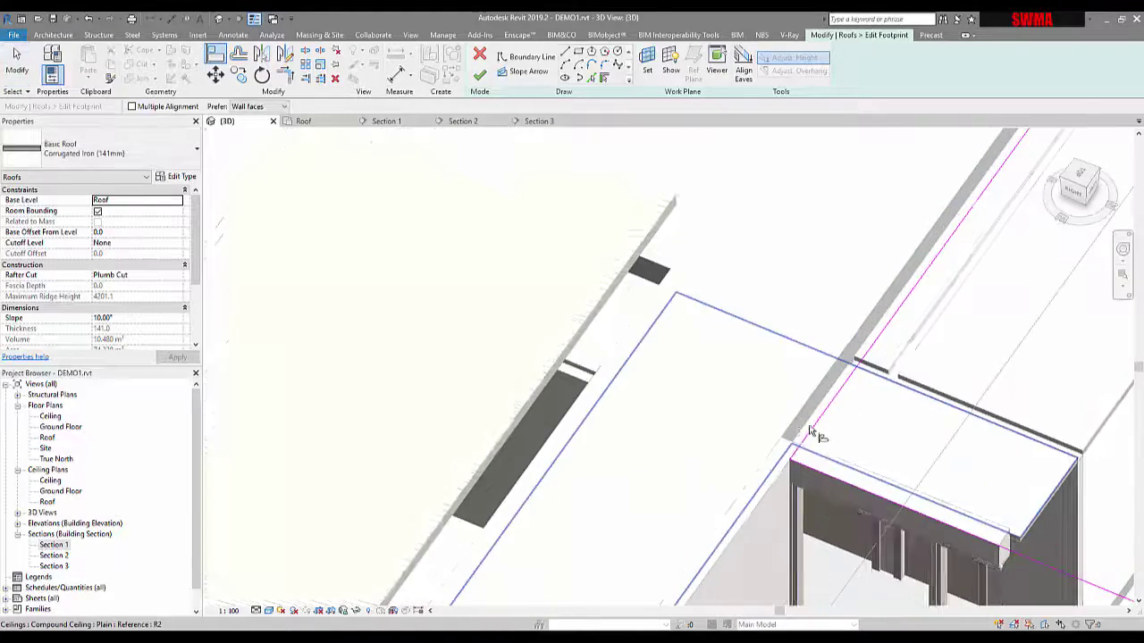
pyautogui.click(801, 432)
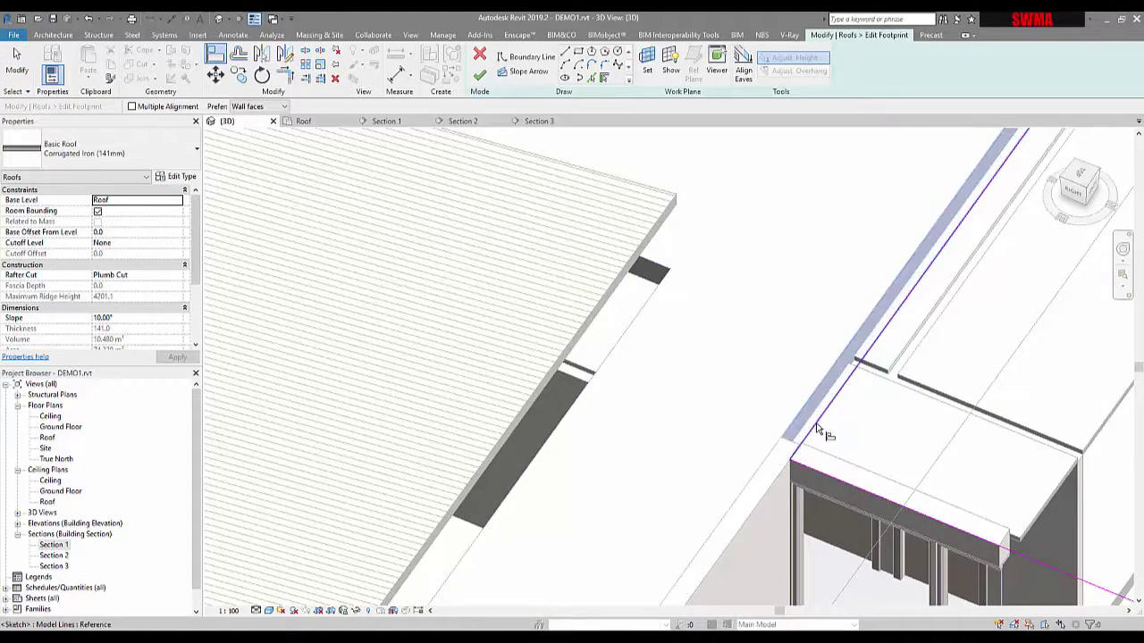
pyautogui.click(815, 430)
pyautogui.scroll(-2, 822, 415)
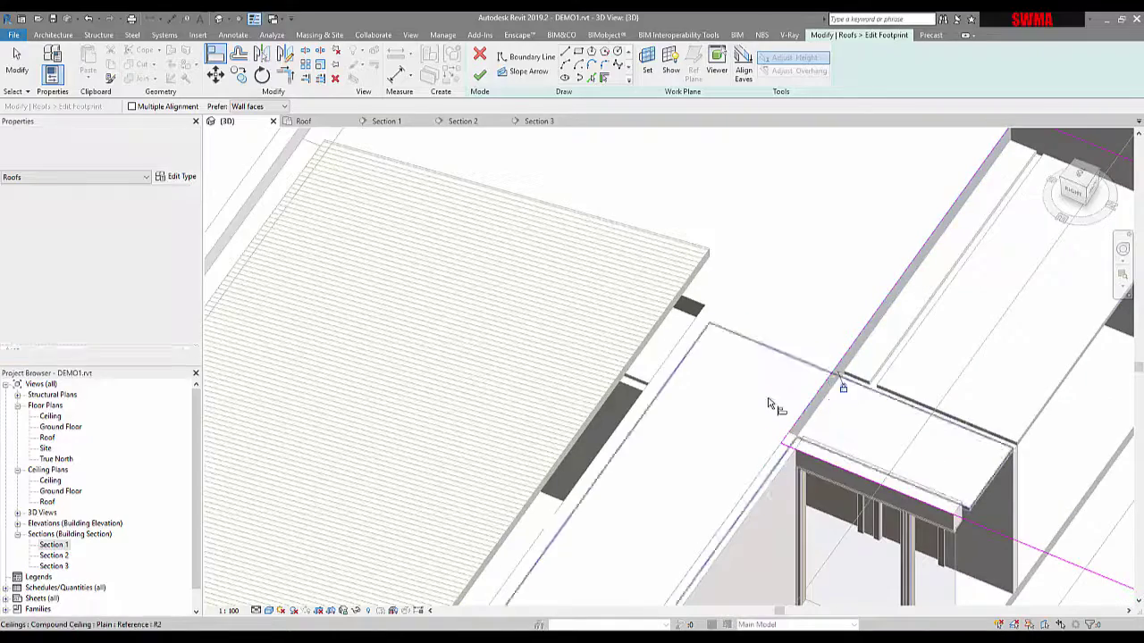
pyautogui.scroll(-2, 843, 387)
pyautogui.click(480, 75)
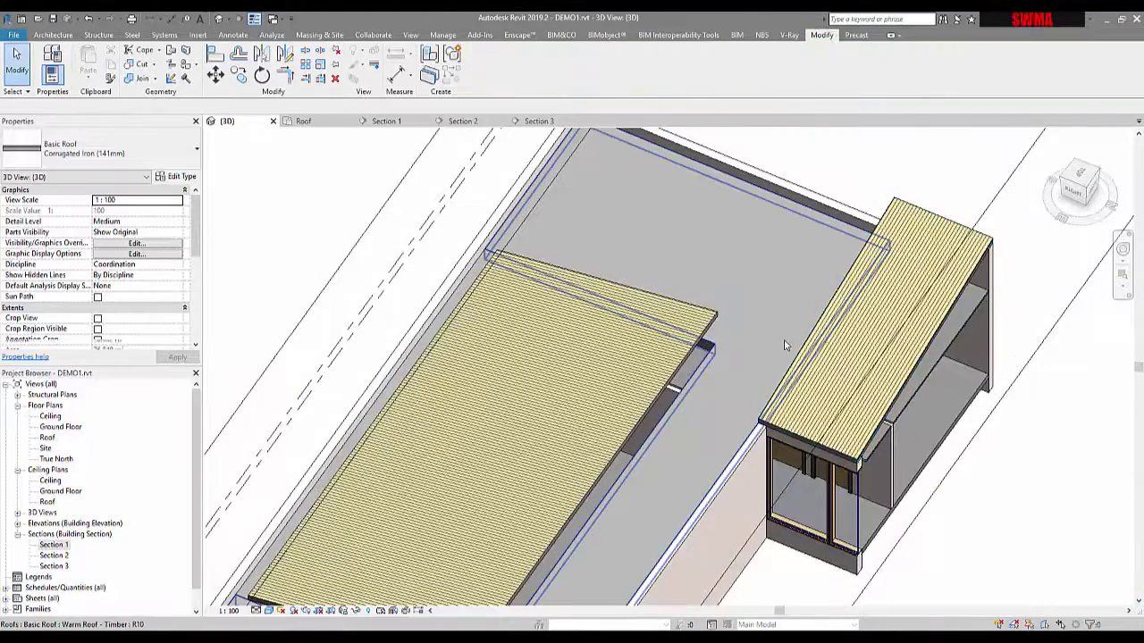
pyautogui.press('Escape')
# Step: Open the profile of the Generic 200mm courtyard wall between the two wings for editing in Section 3
pyautogui.keyDown('shift'); pyautogui.moveTo(784, 345); pyautogui.dragTo(725, 343, button='middle'); pyautogui.keyUp('shift')
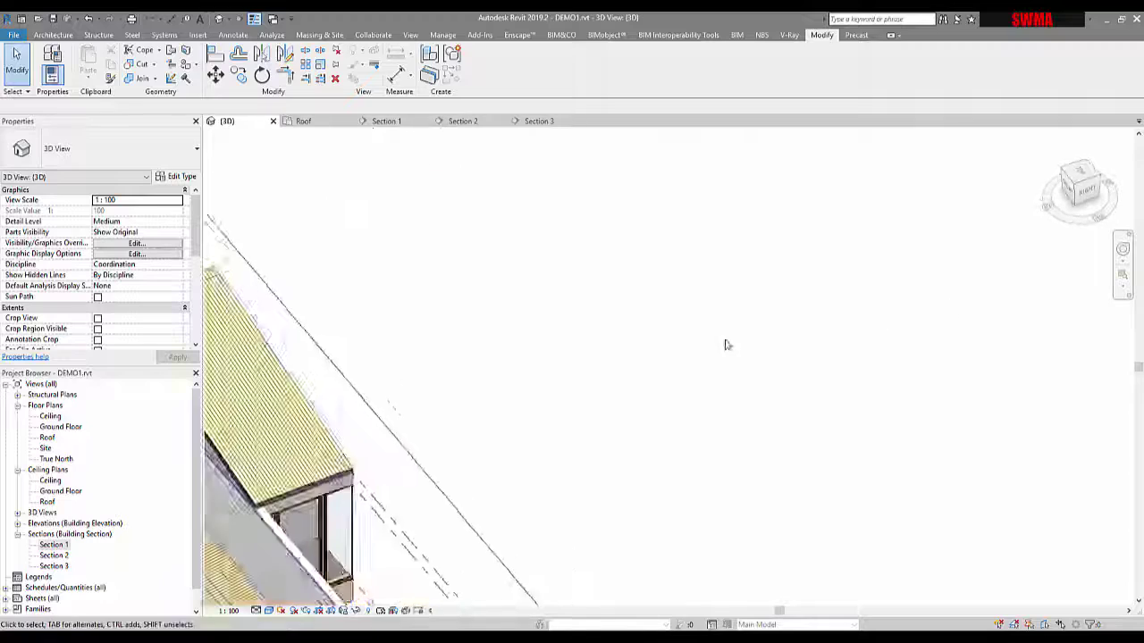
pyautogui.scroll(-4, 694, 299)
pyautogui.keyDown('shift'); pyautogui.moveTo(626, 448); pyautogui.dragTo(818, 433, button='middle'); pyautogui.keyUp('shift')
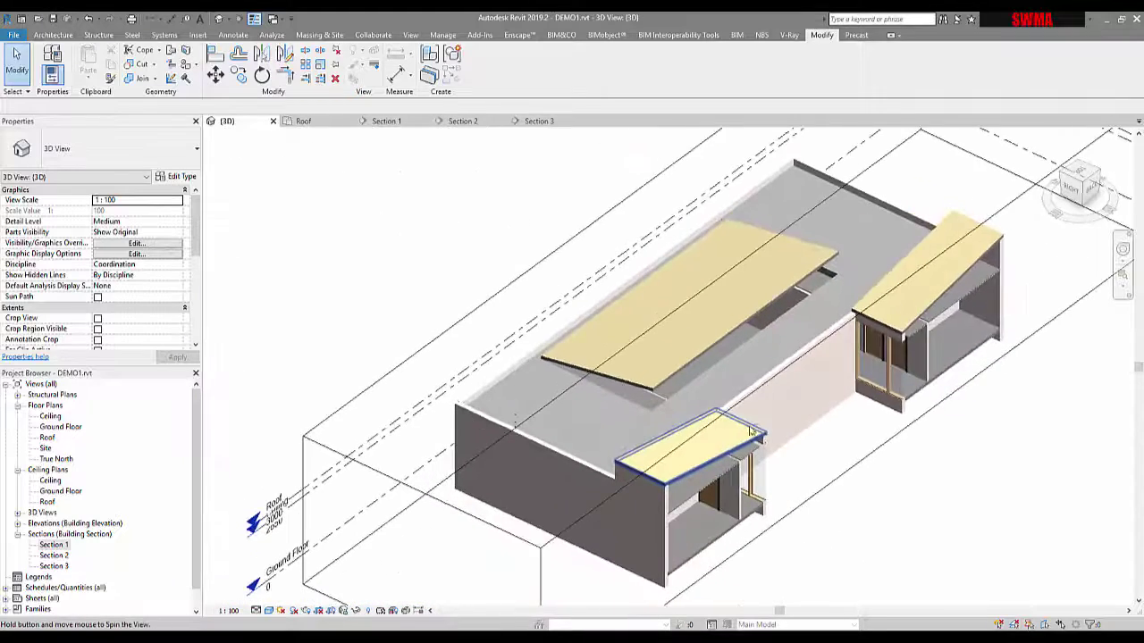
pyautogui.click(811, 427)
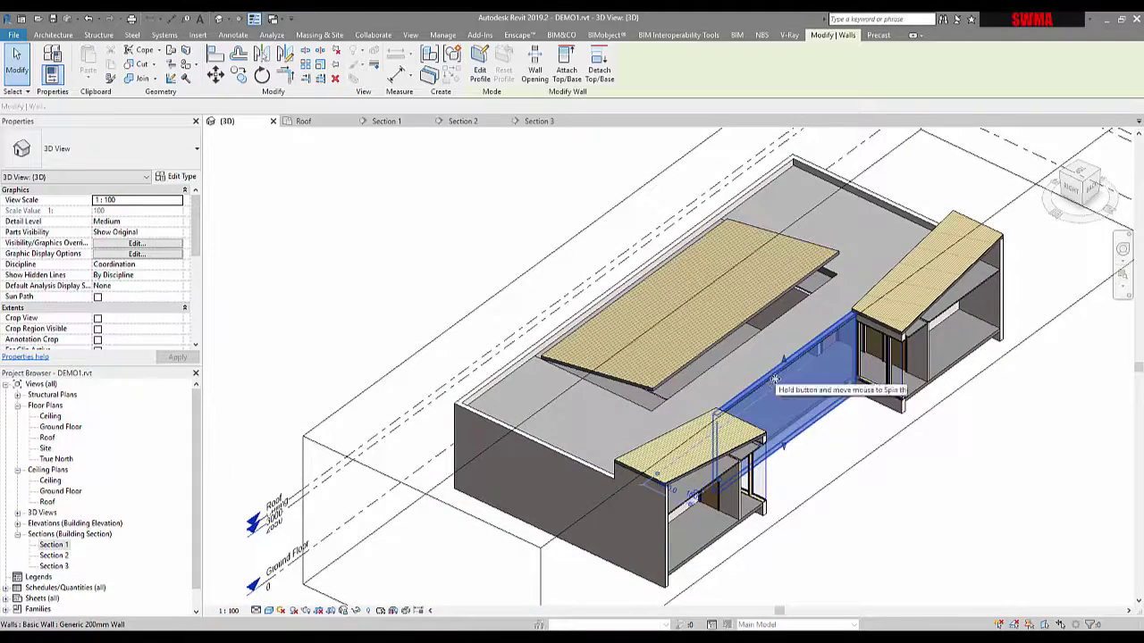
pyautogui.click(541, 124)
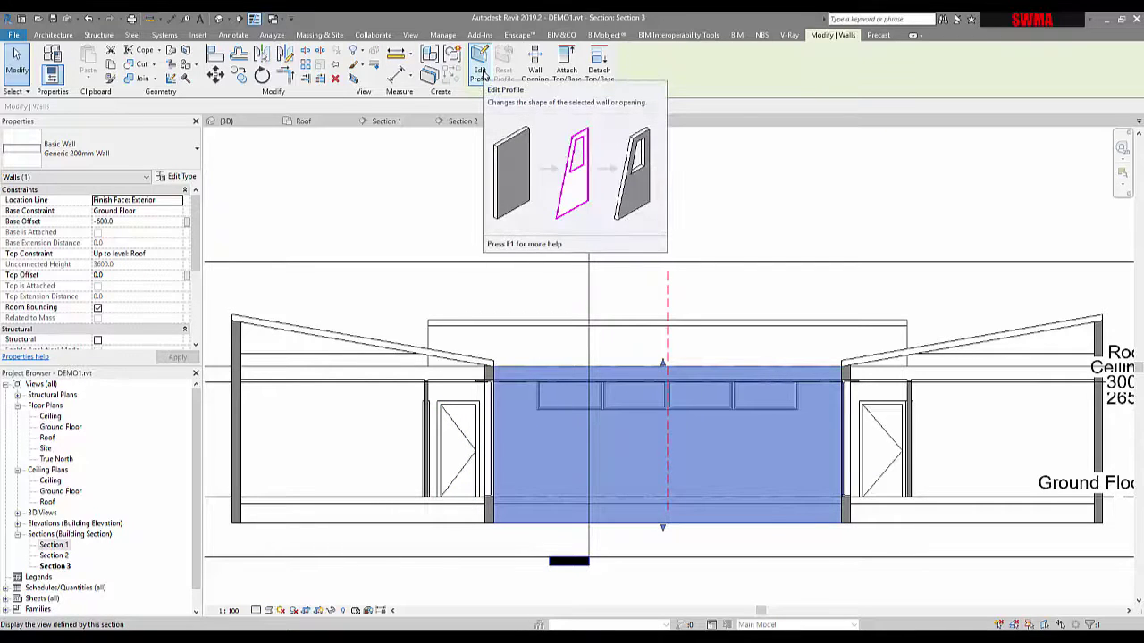
pyautogui.click(480, 72)
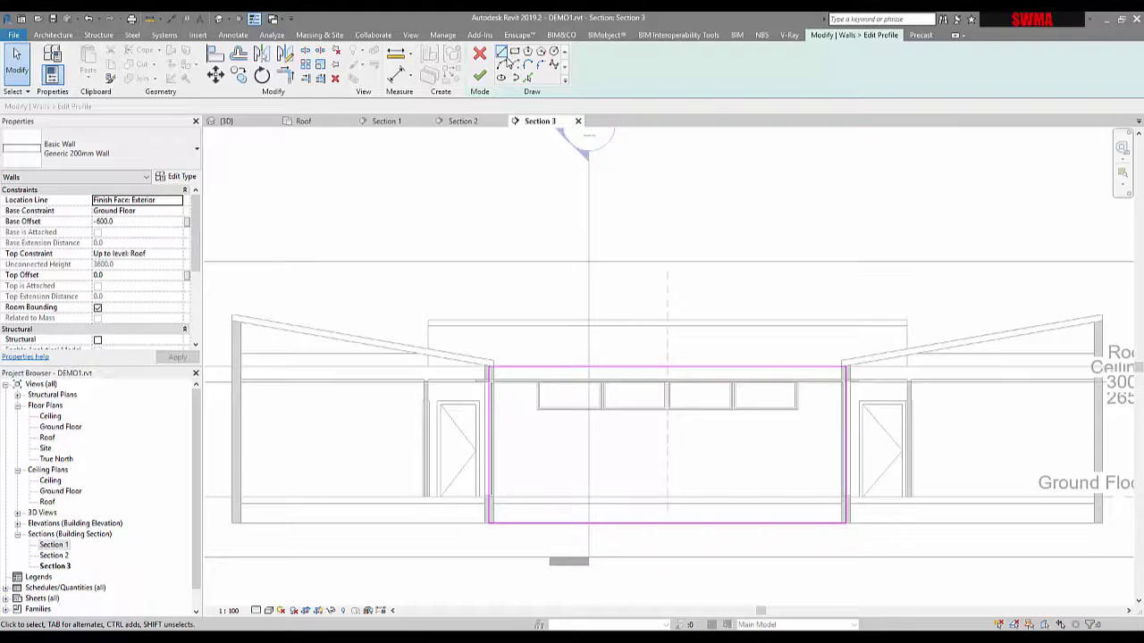
# Step: Add a profile line picked from the underside of the wing's sloped roof, removing the conflicting sketch constraints
pyautogui.click(527, 79)
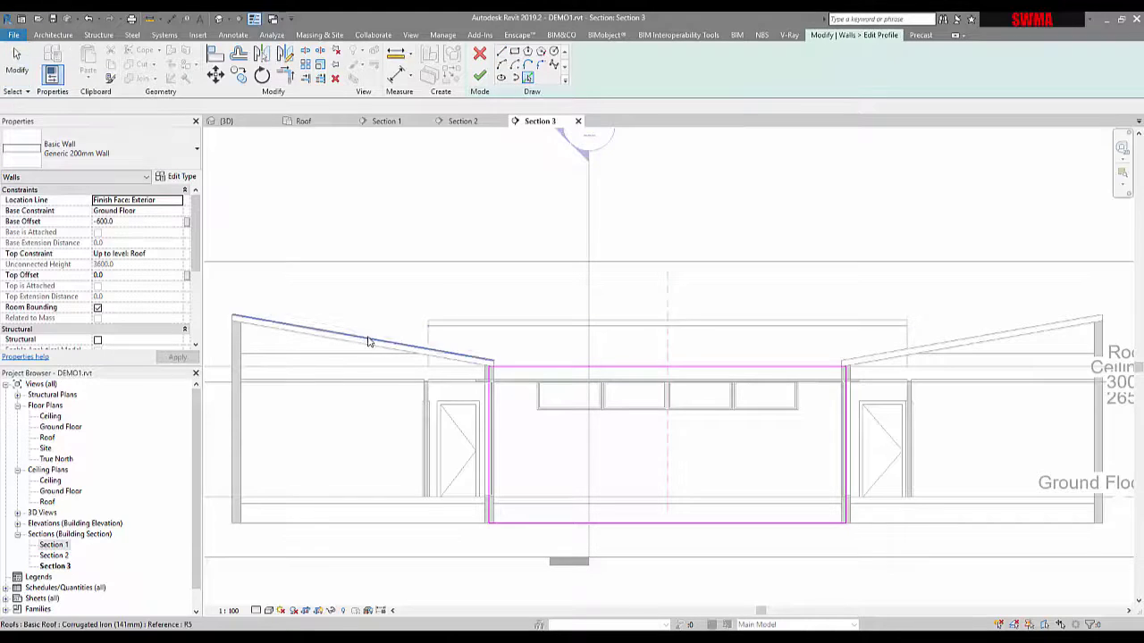
pyautogui.click(360, 347)
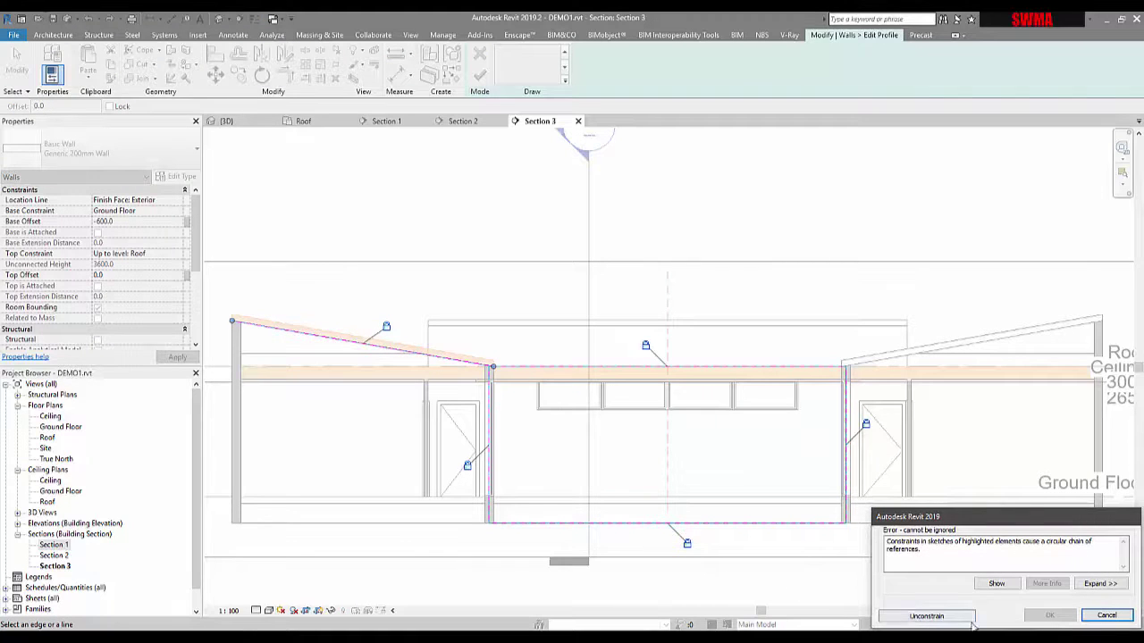
pyautogui.click(927, 616)
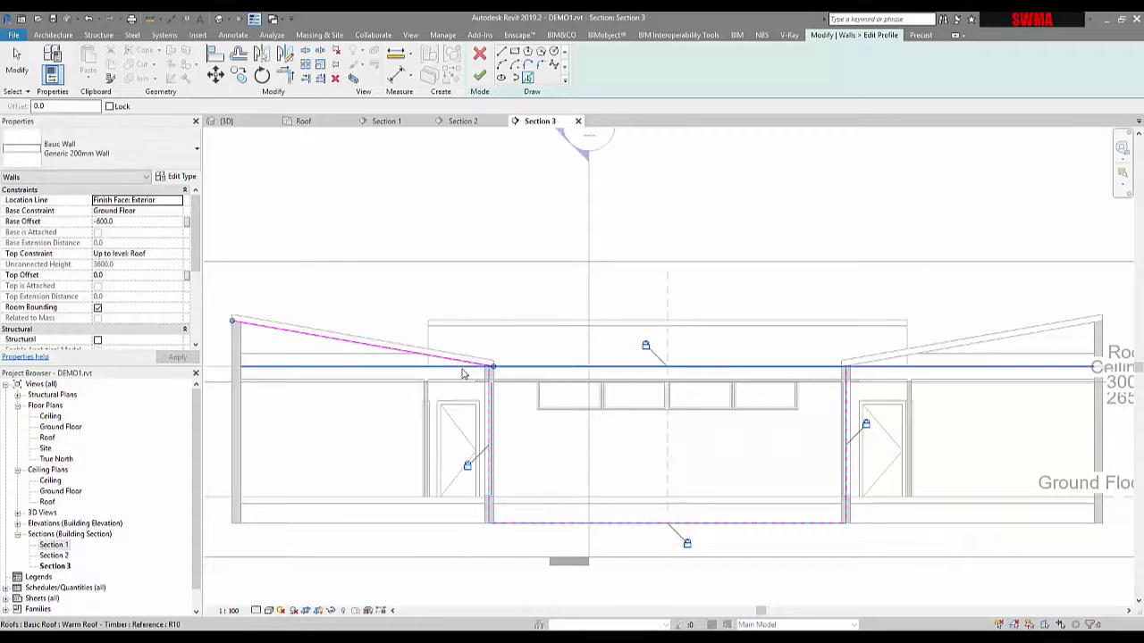
# Step: Sketch a horizontal profile line along the top of the ceiling below the sloped roof, starting 300 mm from the outer wall's inner face
pyautogui.click(501, 52)
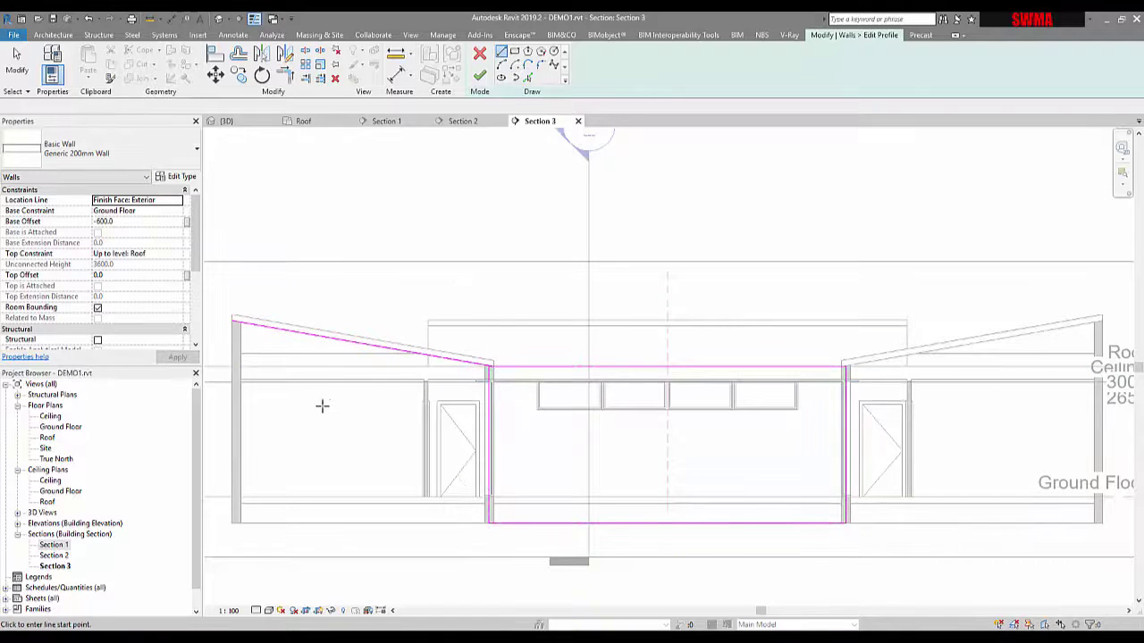
pyautogui.keyDown('shift'); pyautogui.hscroll(-3, 384, 412); pyautogui.keyUp('shift')
pyautogui.scroll(5, 402, 411)
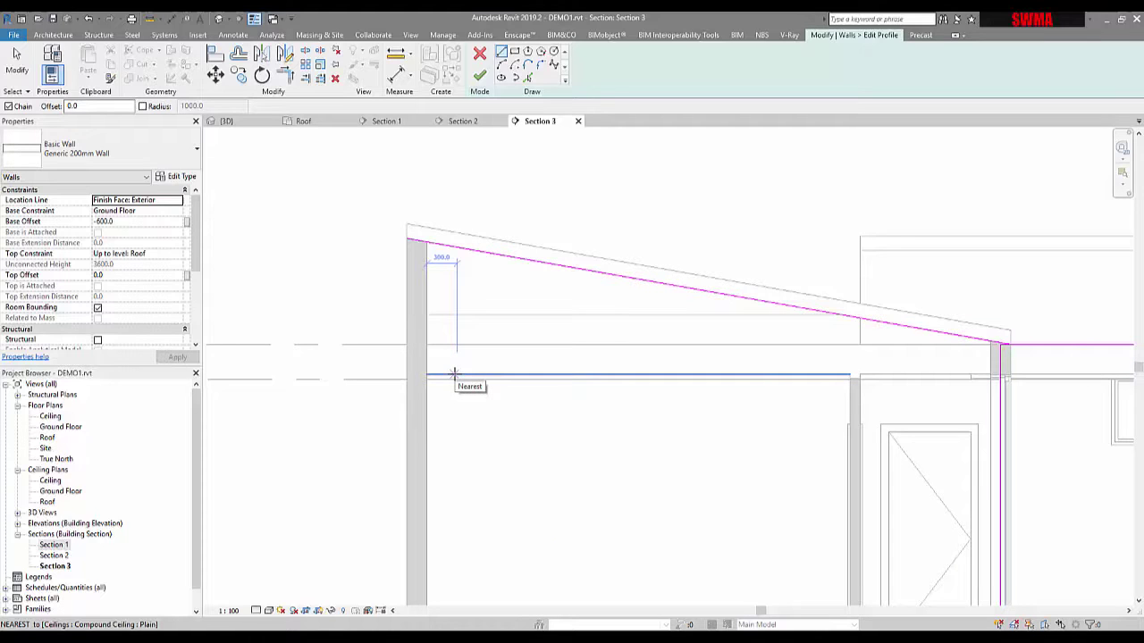
pyautogui.click(455, 373)
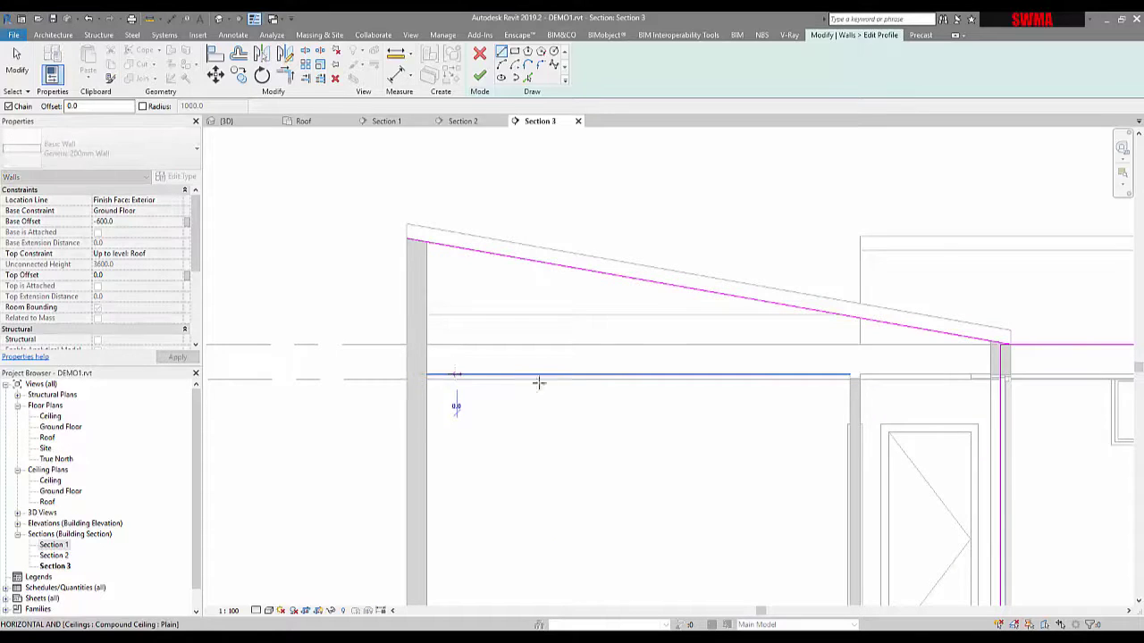
pyautogui.click(720, 373)
pyautogui.press('Escape')
pyautogui.press('Escape')
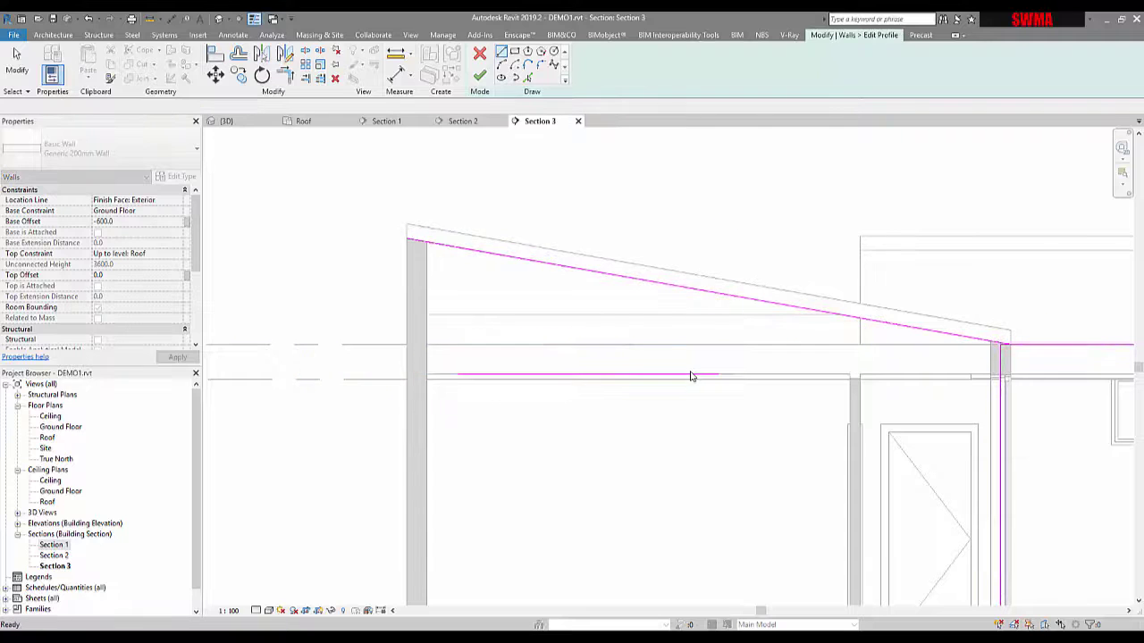
pyautogui.moveTo(688, 376); pyautogui.dragTo(581, 378, button='middle')
pyautogui.scroll(-2, 501, 429)
pyautogui.moveTo(495, 380); pyautogui.dragTo(531, 358, button='middle')
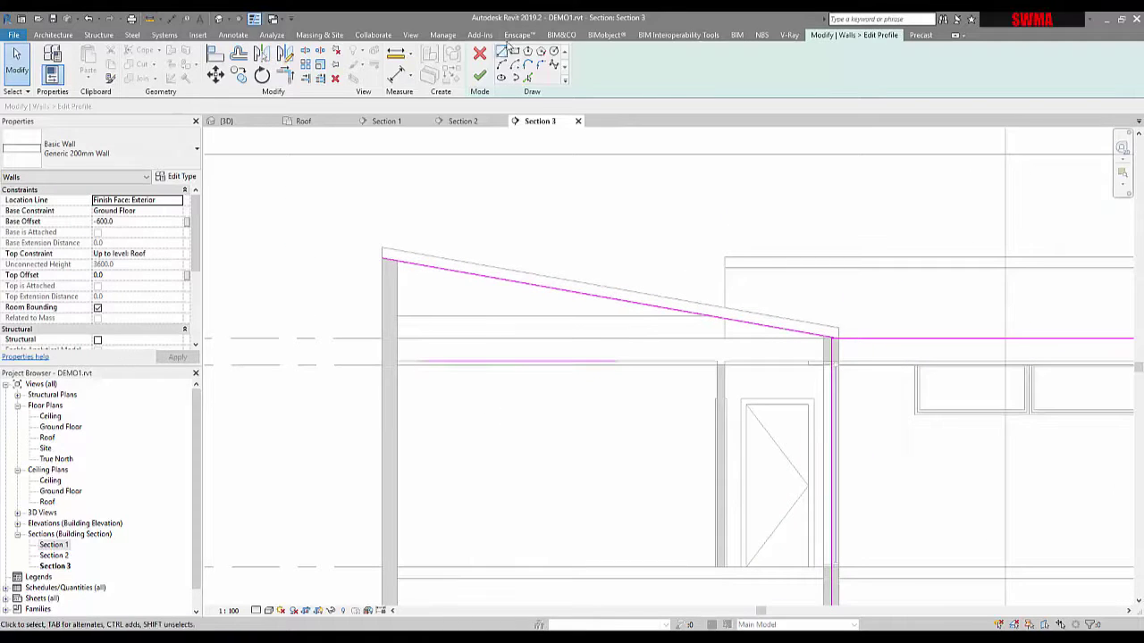
# Step: Sketch a vertical profile line about 400 mm long along the inner face of the wing's outer wall, below the sloped roof line
pyautogui.click(518, 35)
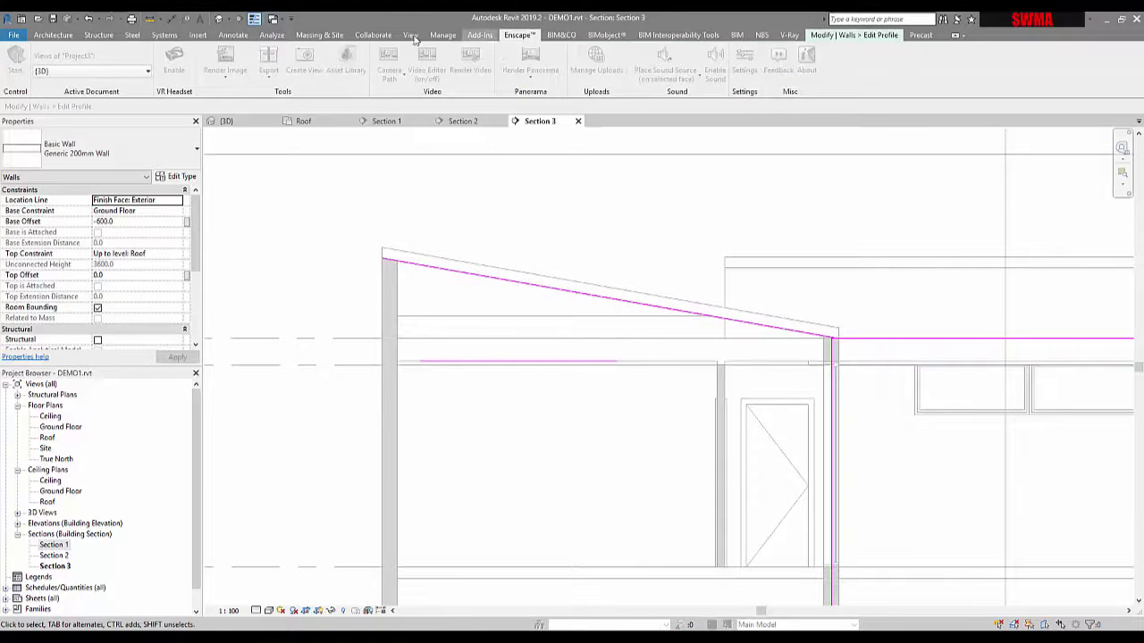
pyautogui.click(52, 36)
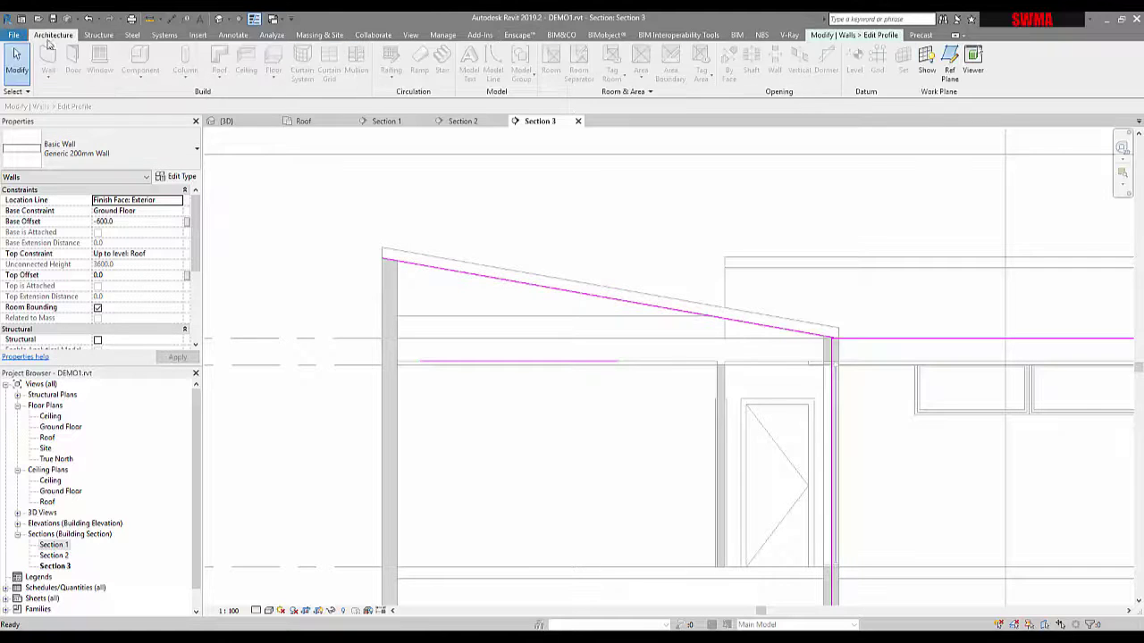
pyautogui.click(831, 36)
pyautogui.click(502, 52)
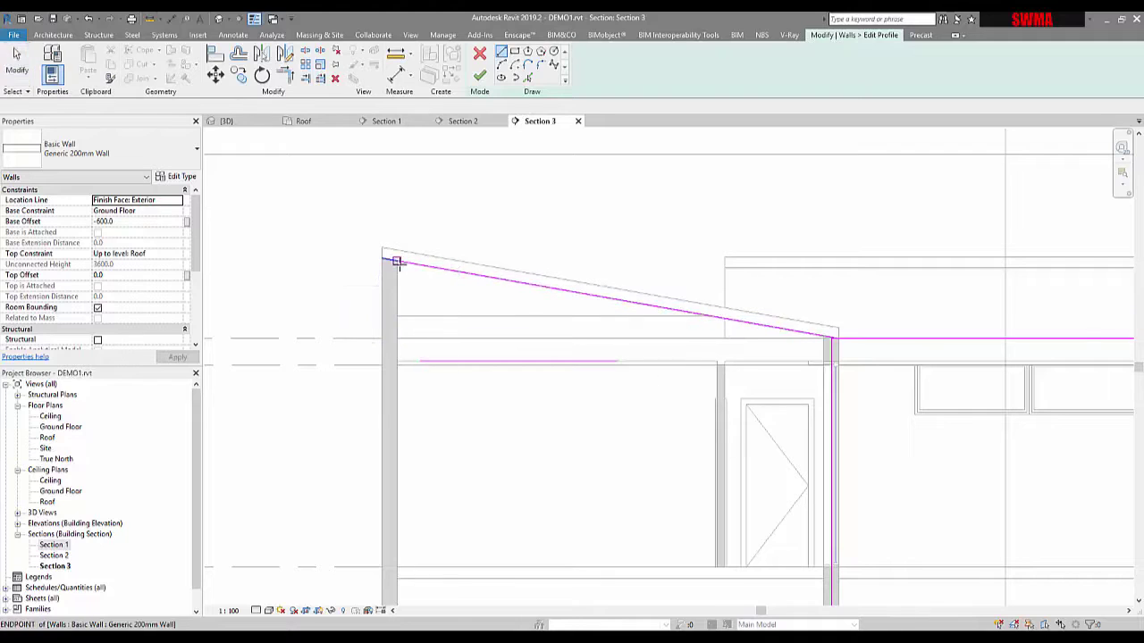
pyautogui.click(394, 289)
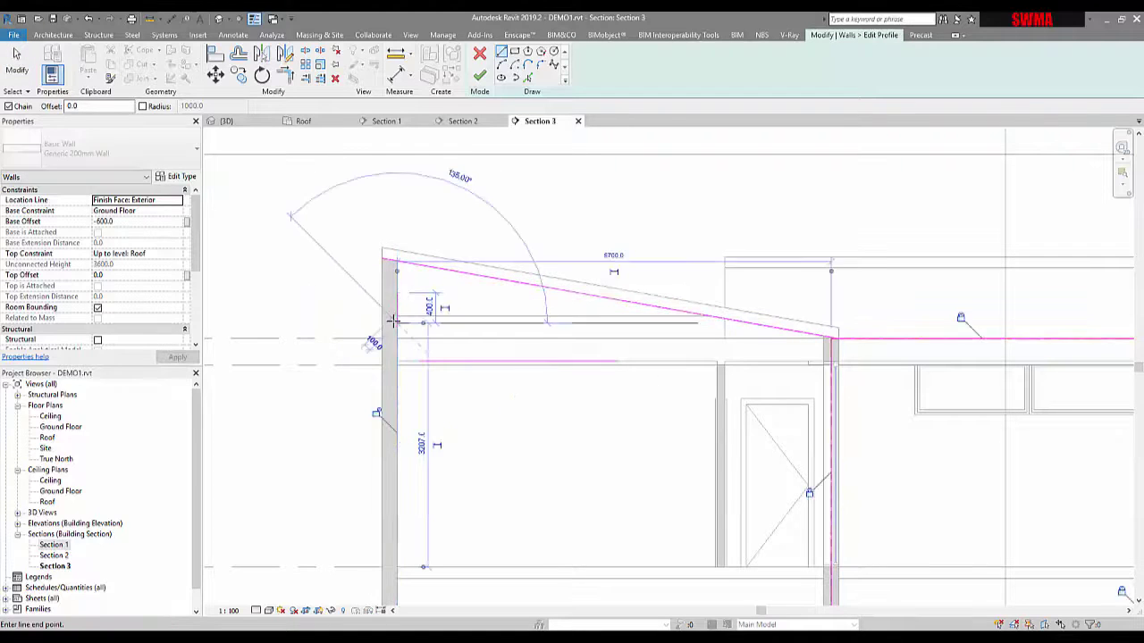
pyautogui.click(398, 319)
# Step: Trim the vertical line into corners with the sloped roof line and the horizontal ceiling line
pyautogui.press('t')
pyautogui.press('r')
pyautogui.click(402, 314)
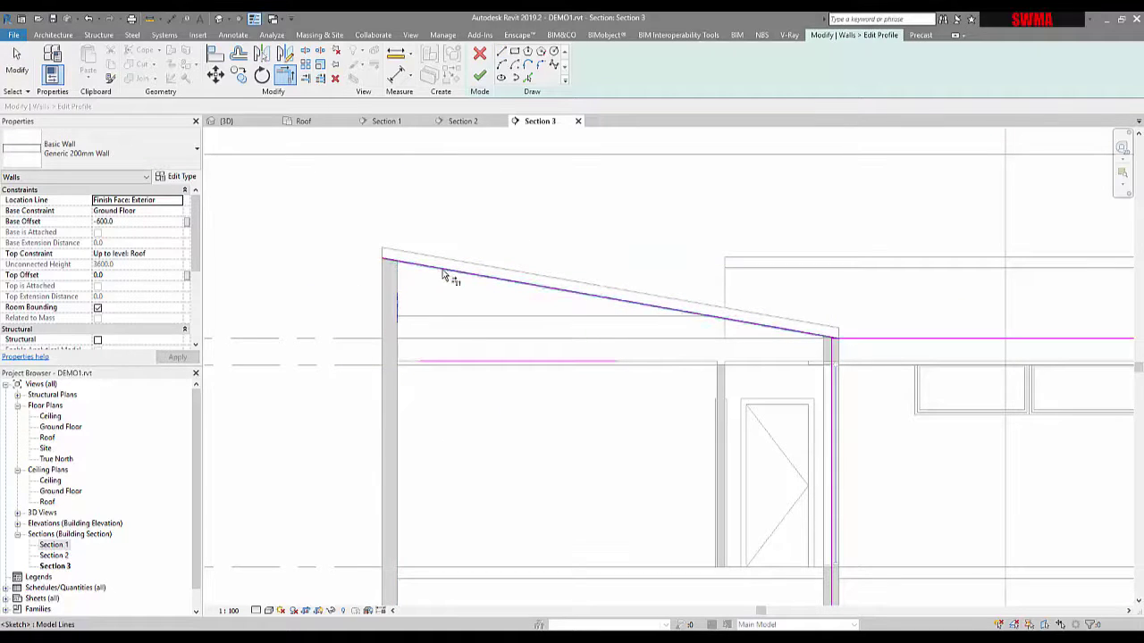
pyautogui.click(447, 276)
pyautogui.click(434, 362)
pyautogui.click(397, 319)
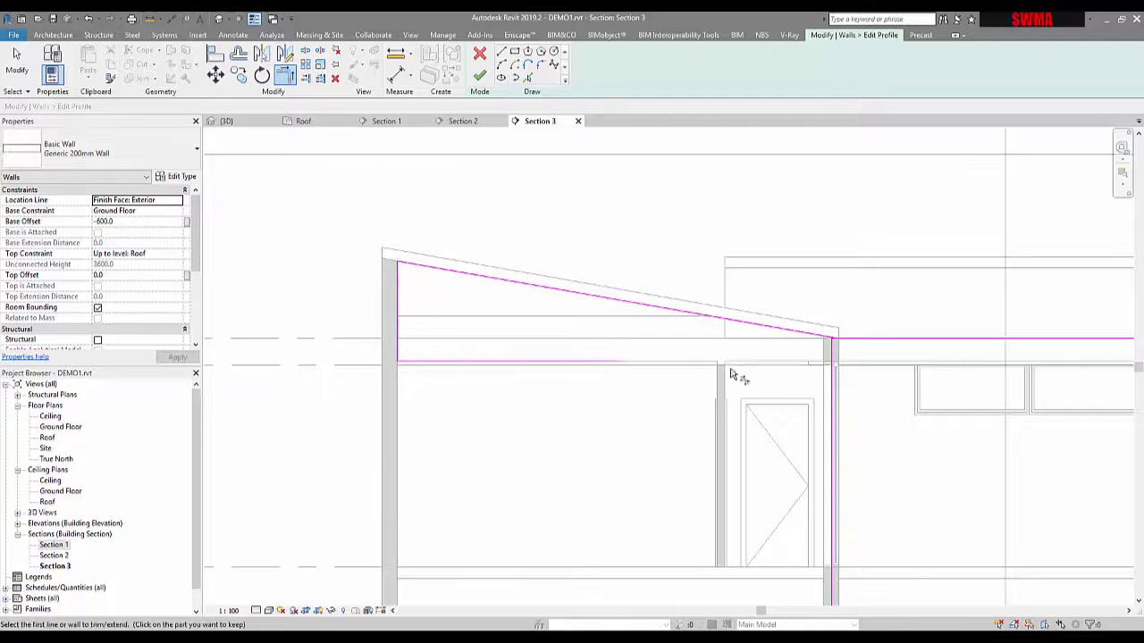
# Step: Trim the horizontal ceiling line into a corner with the courtyard wall's vertical edge line
pyautogui.moveTo(736, 375); pyautogui.dragTo(645, 382, button='middle')
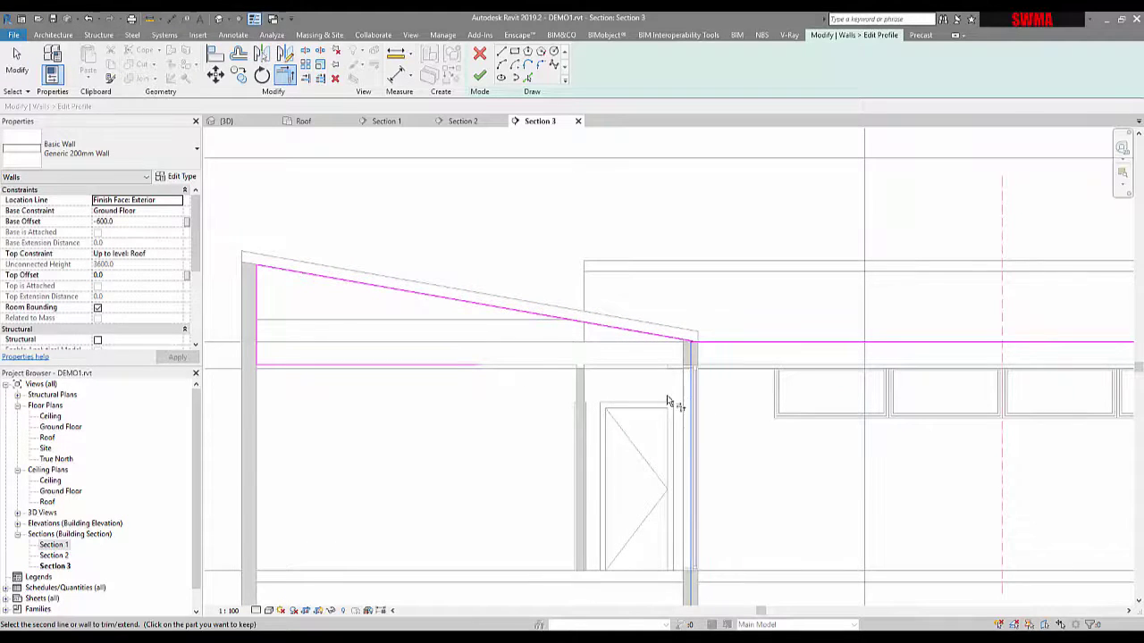
pyautogui.click(481, 367)
pyautogui.moveTo(748, 383); pyautogui.dragTo(628, 394, button='middle')
pyautogui.scroll(-3, 628, 394)
pyautogui.press('Escape')
pyautogui.scroll(-3, 673, 416)
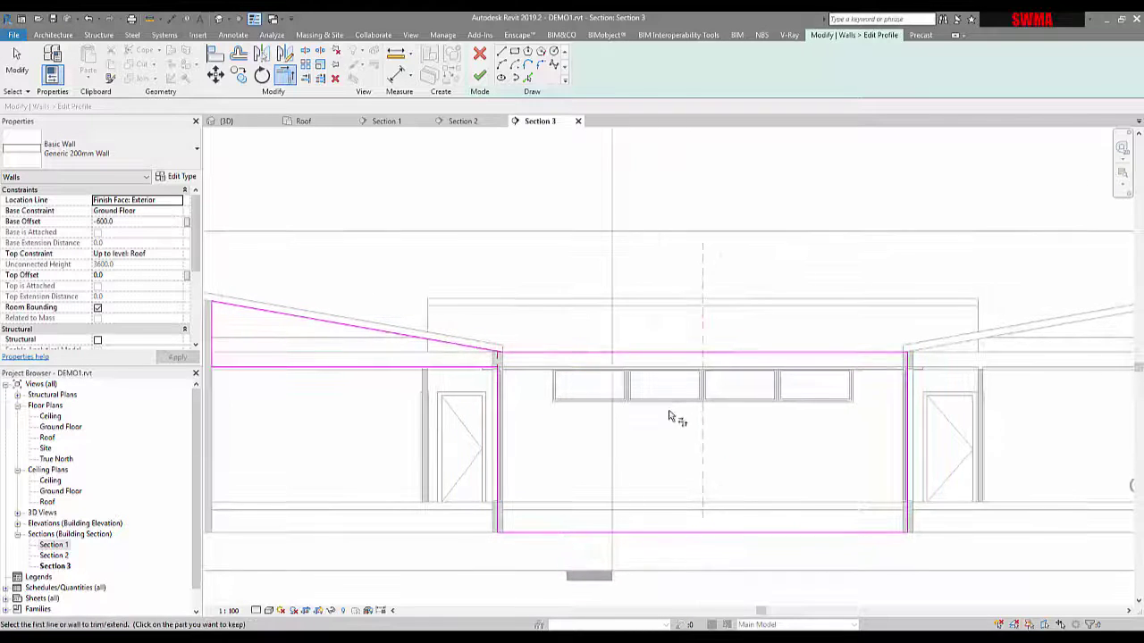
pyautogui.press('Escape')
# Step: Mirror the wing's three new profile lines about the central reference plane onto the opposite wing
pyautogui.moveTo(332, 318)
pyautogui.mouseDown()
pyautogui.moveTo(503, 401)
pyautogui.moveTo(564, 404)
pyautogui.mouseUp()
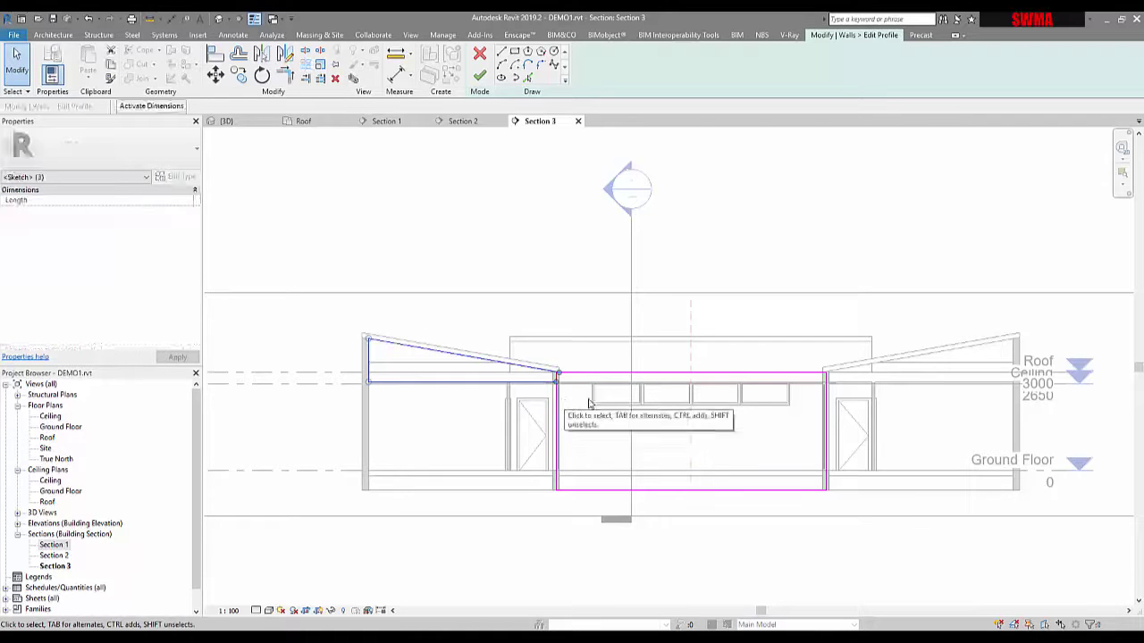
pyautogui.click(920, 354)
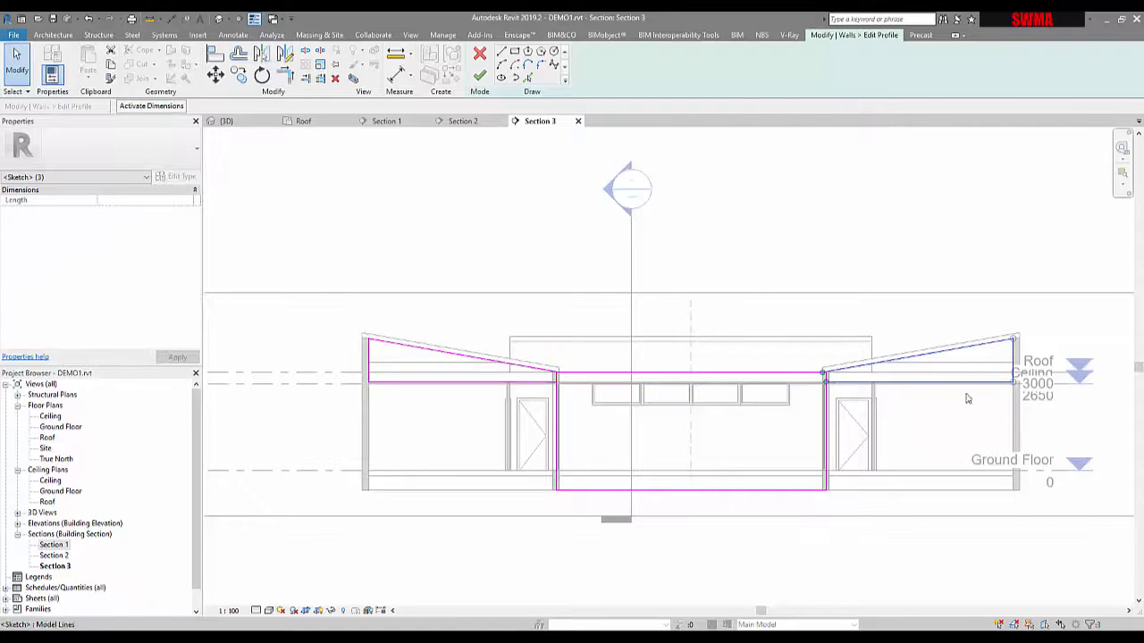
pyautogui.scroll(2, 947, 393)
pyautogui.scroll(3, 787, 380)
pyautogui.press('Escape')
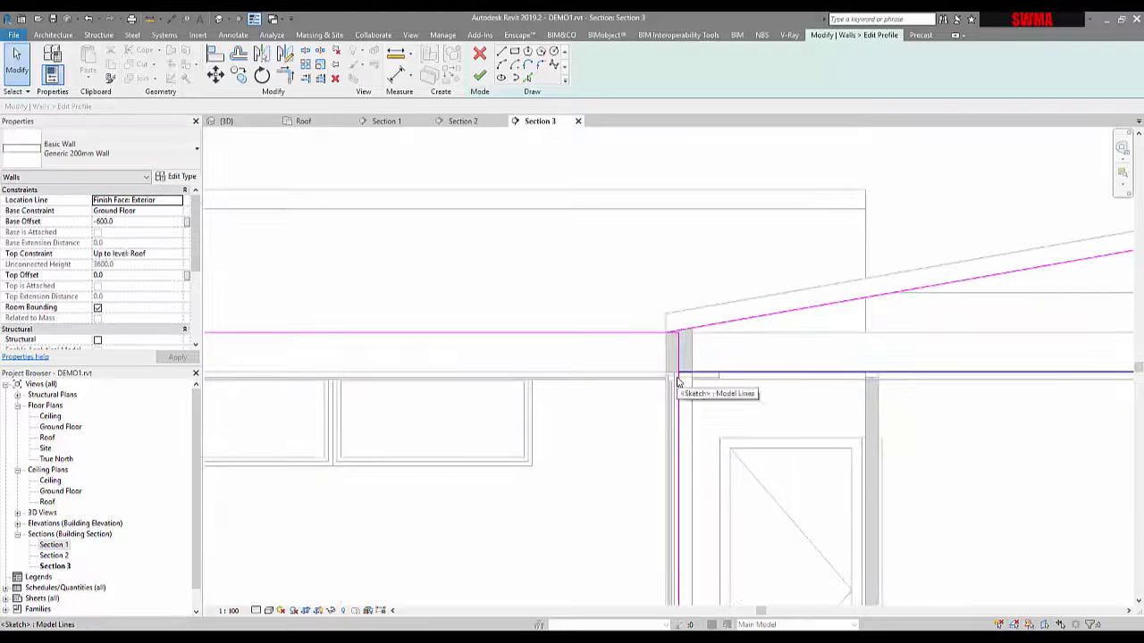
# Step: Trim the wall's vertical edge to the mirrored ceiling line and try to finish the profile edit
pyautogui.press('t')
pyautogui.press('r')
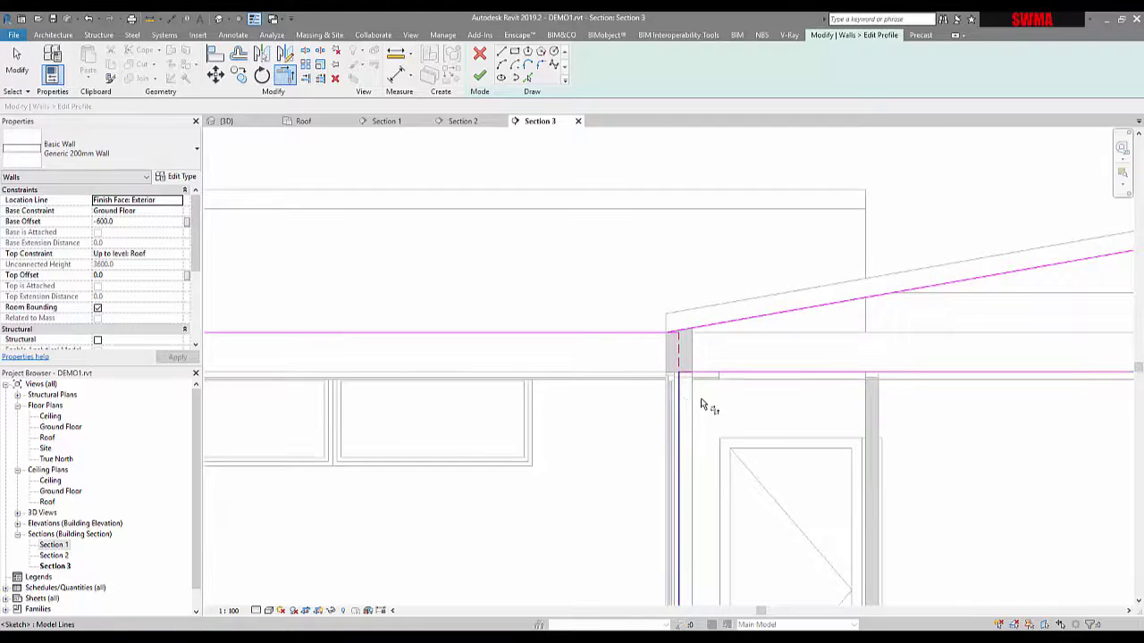
pyautogui.scroll(-5, 702, 402)
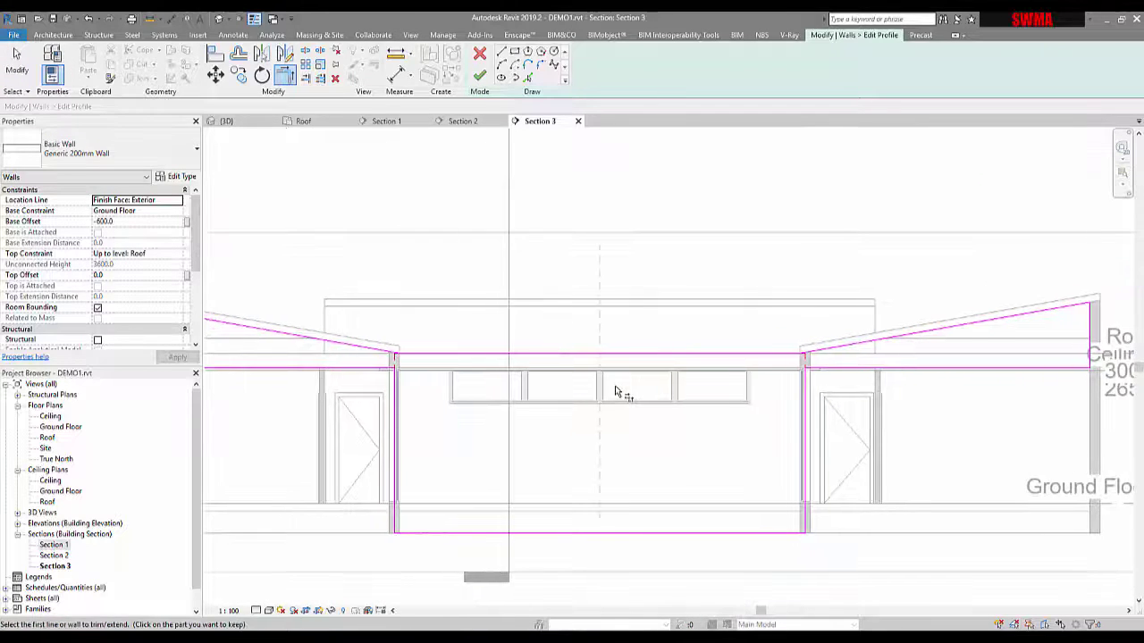
pyautogui.click(480, 78)
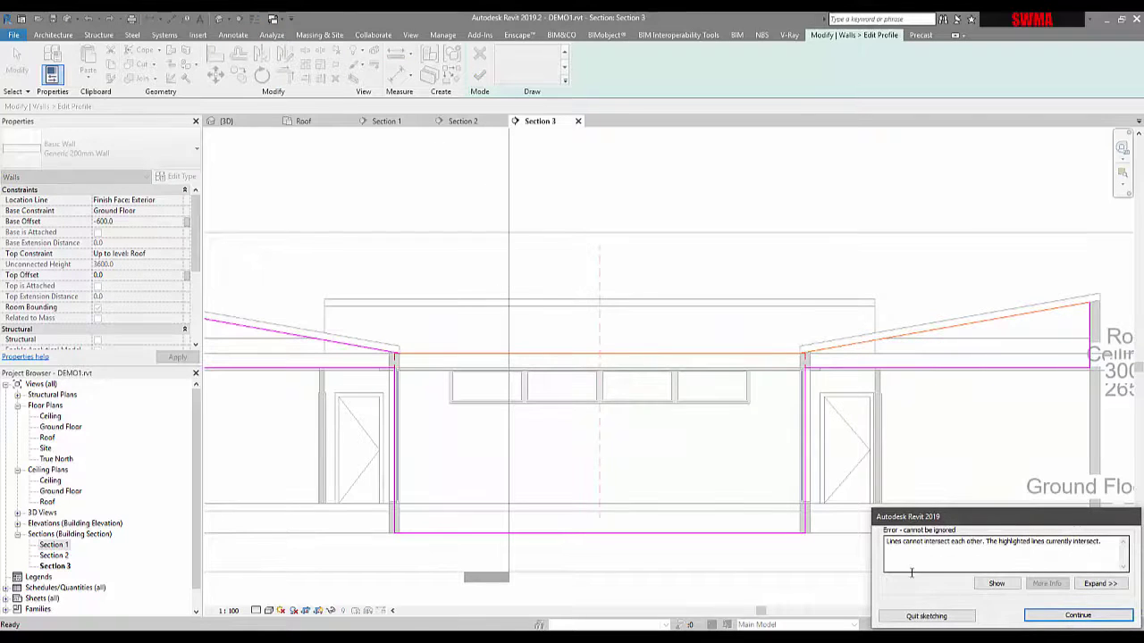
pyautogui.click(1061, 616)
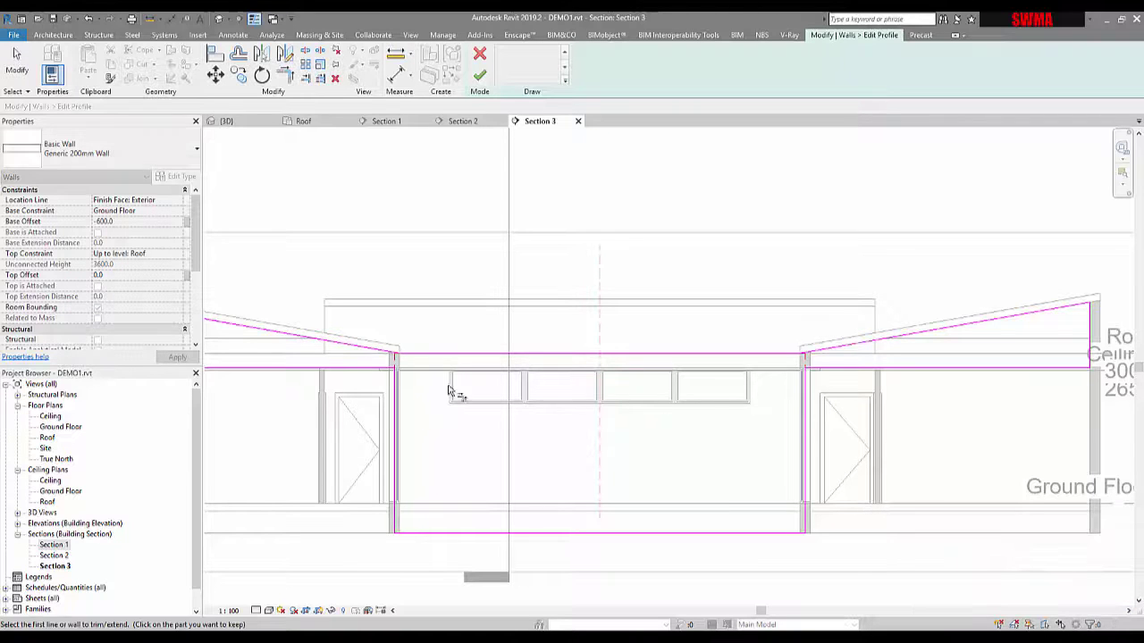
# Step: Trim the horizontal top line into corners with both wings' sloped lines and finish the wall profile edit
pyautogui.scroll(4, 420, 356)
pyautogui.scroll(2, 397, 362)
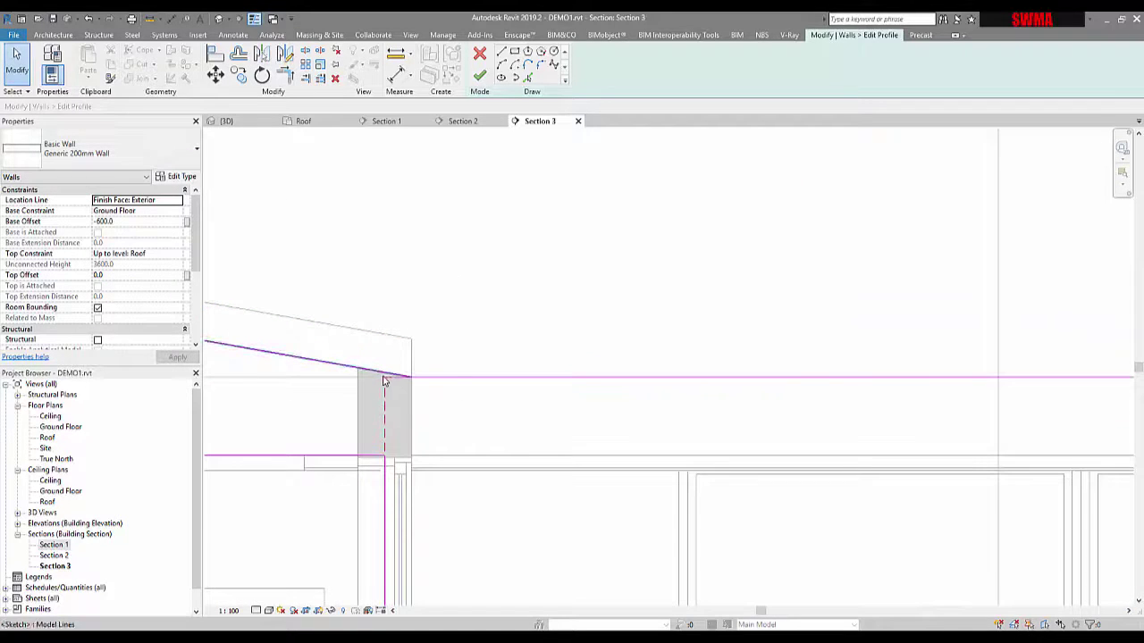
pyautogui.click(422, 378)
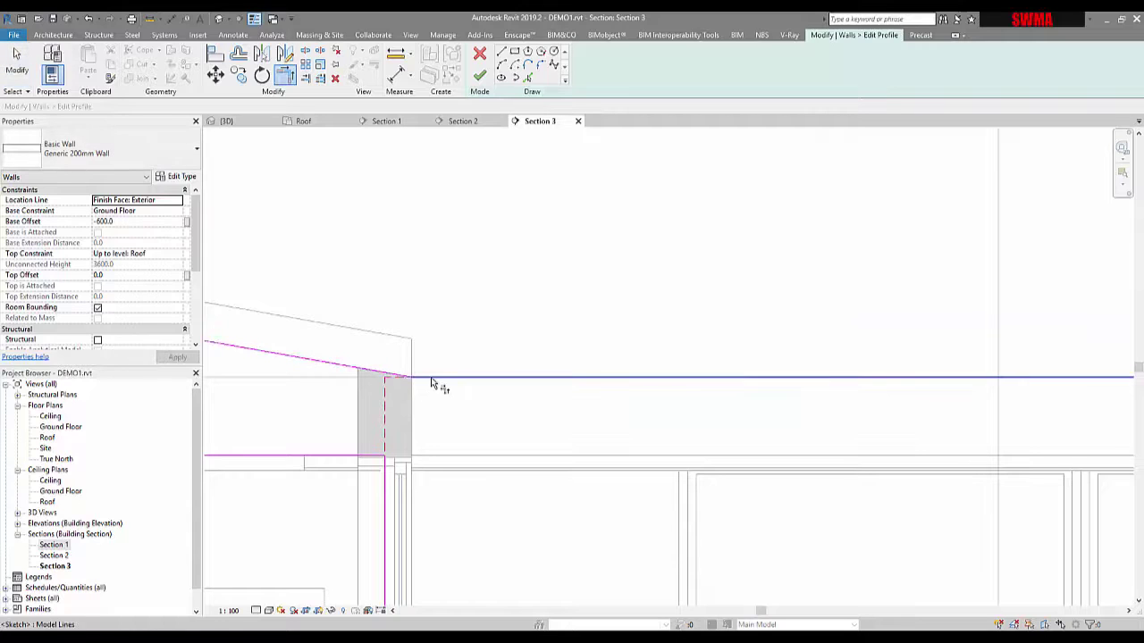
pyautogui.moveTo(479, 434); pyautogui.dragTo(281, 423, button='middle')
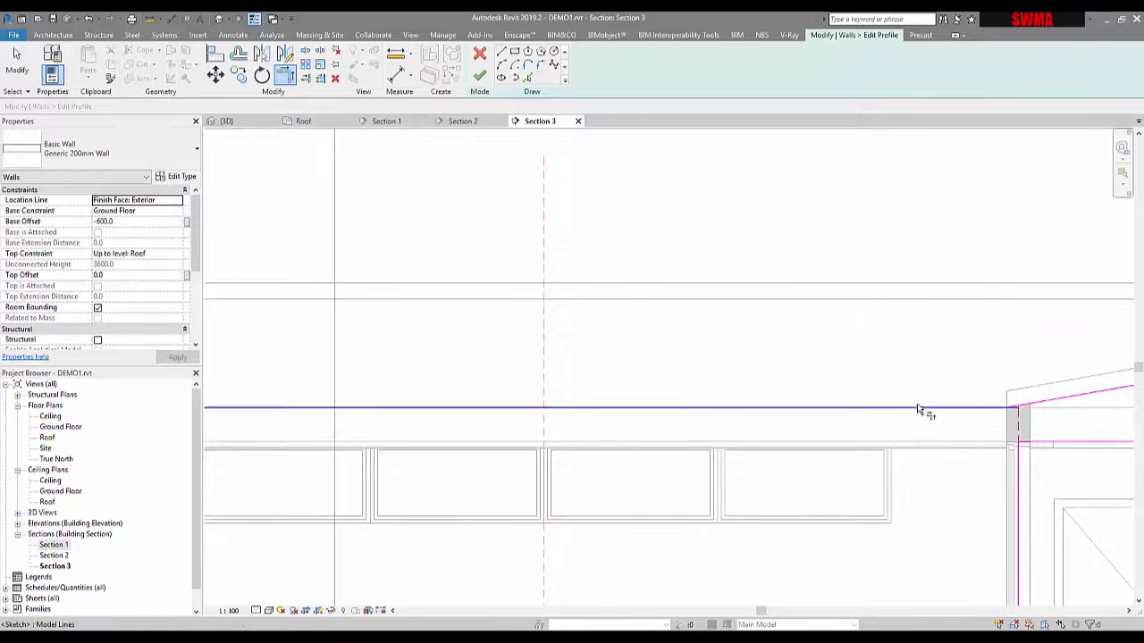
pyautogui.click(1057, 401)
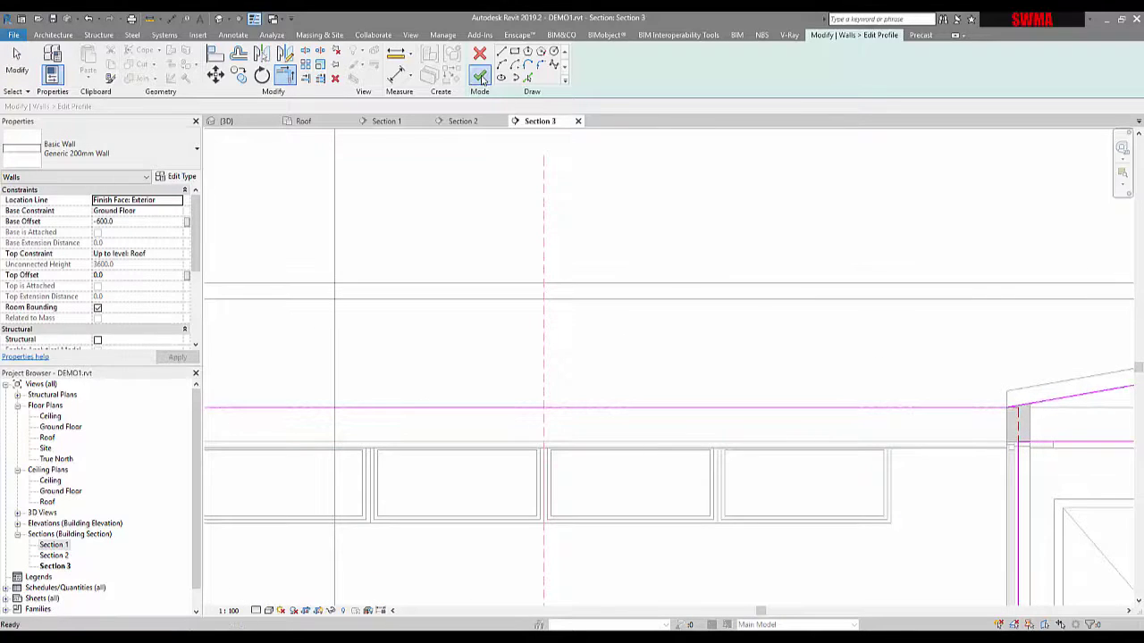
pyautogui.scroll(-4, 706, 402)
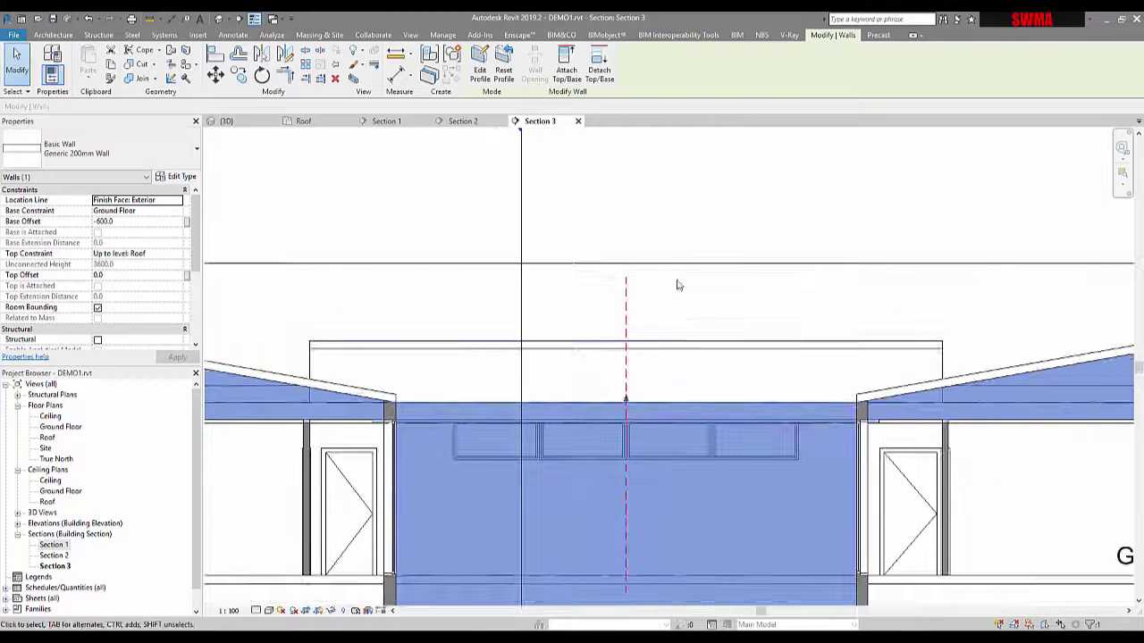
# Step: Examine the reshaped courtyard wall, the wing roofs and the opening under the central corrugated iron roof in the 3D view
pyautogui.click(241, 126)
pyautogui.click(816, 435)
pyautogui.scroll(6, 815, 435)
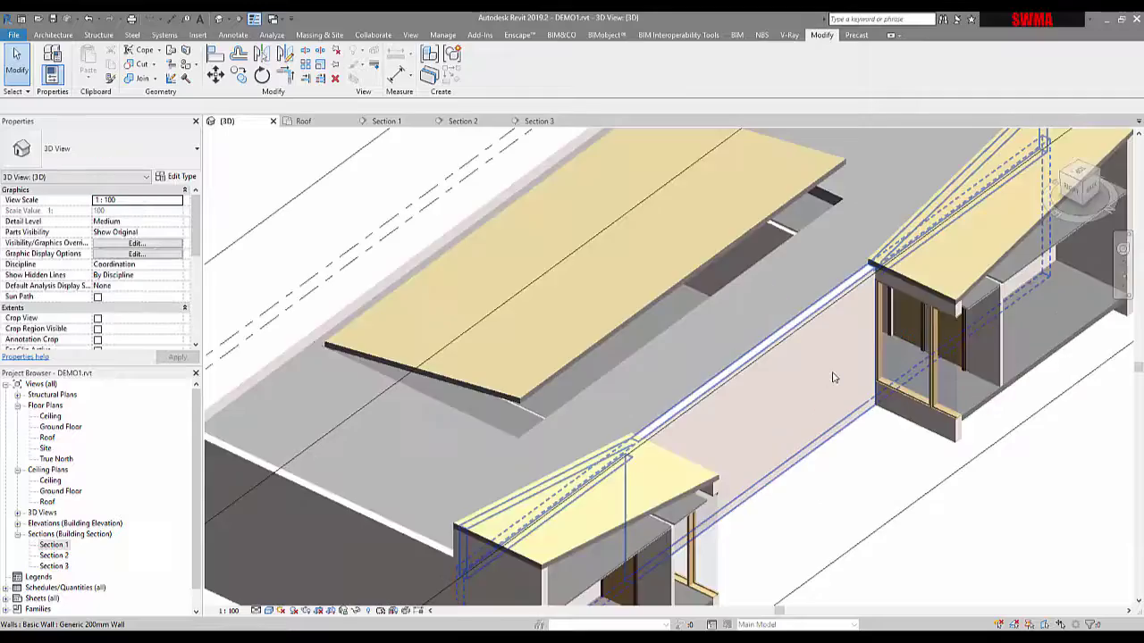
pyautogui.scroll(-2, 877, 355)
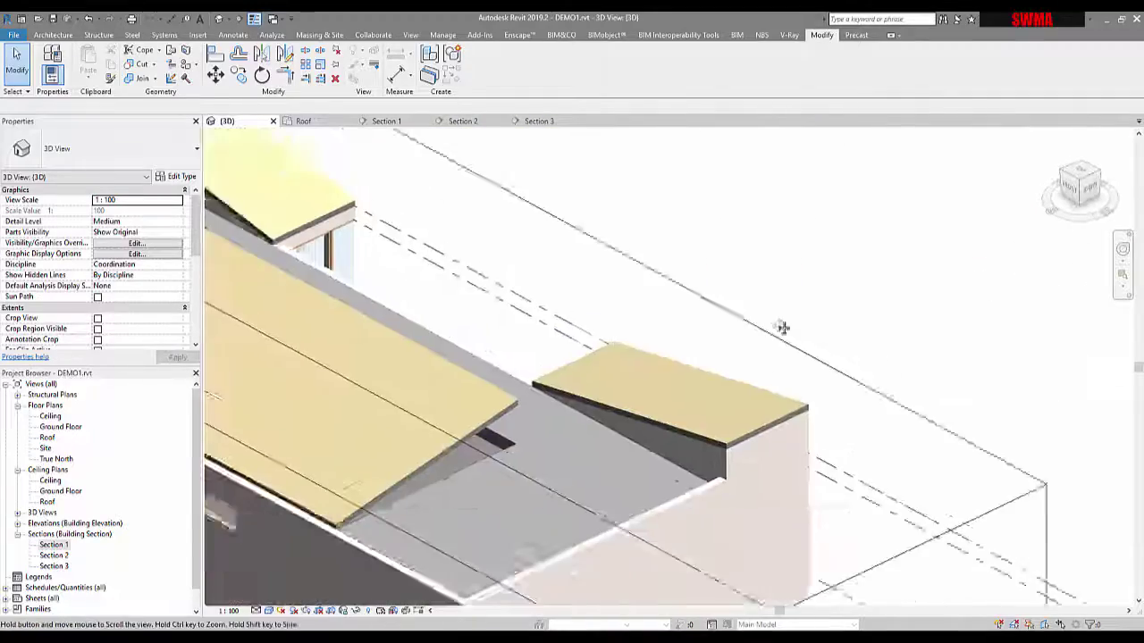
pyautogui.scroll(3, 713, 420)
pyautogui.click(574, 359)
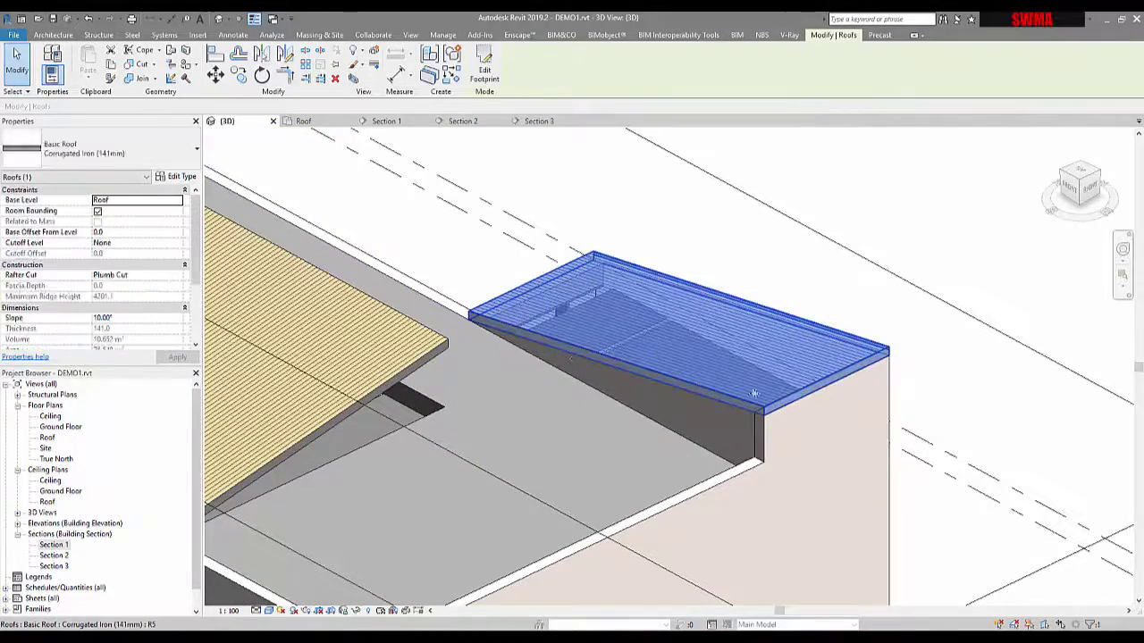
pyautogui.scroll(-2, 880, 424)
pyautogui.keyDown('shift'); pyautogui.moveTo(880, 425); pyautogui.dragTo(746, 451, button='middle'); pyautogui.keyUp('shift')
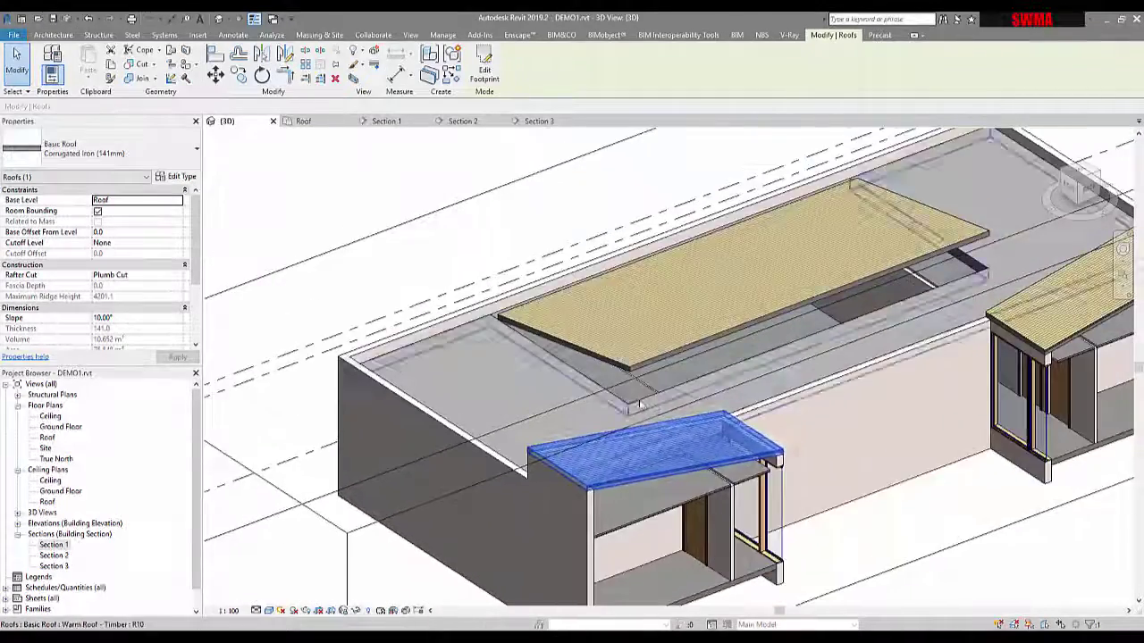
pyautogui.scroll(3, 665, 400)
pyautogui.scroll(-2, 520, 314)
pyautogui.click(521, 308)
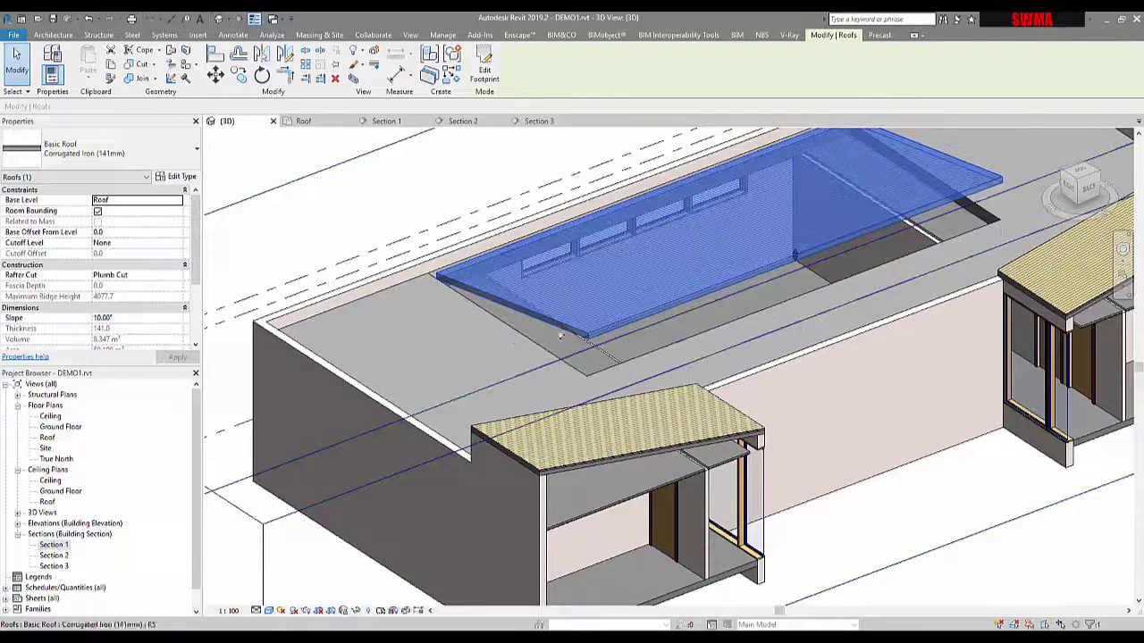
# Step: Examine the central corrugated iron roof against the flat timber roof in the Roof plan and the Ceiling floor plan
pyautogui.click(304, 121)
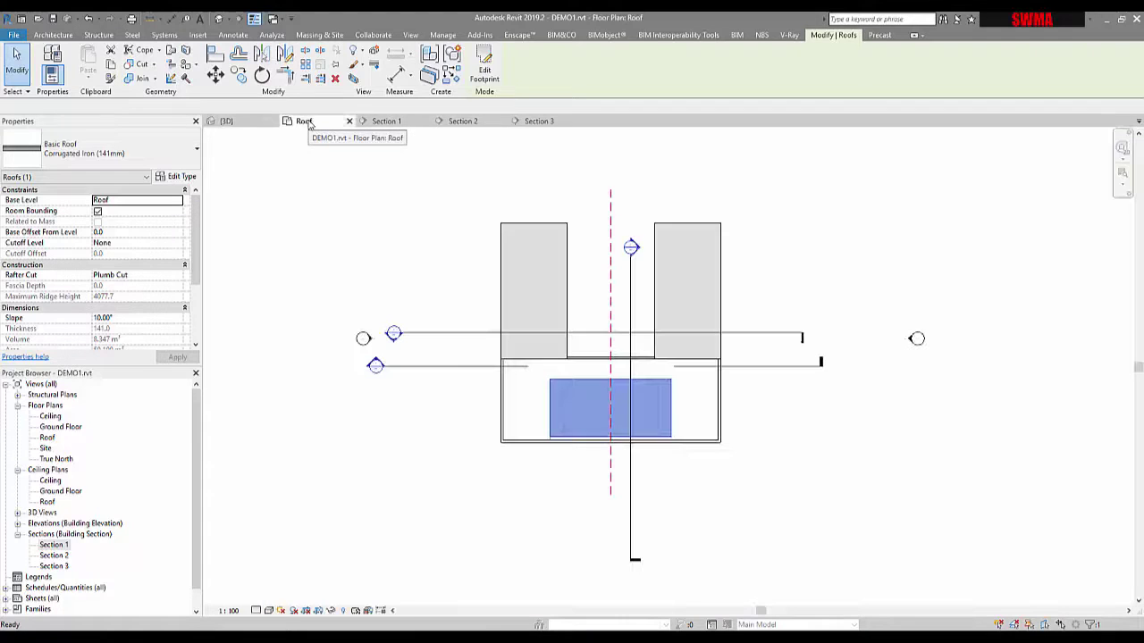
pyautogui.click(325, 226)
pyautogui.scroll(5, 560, 385)
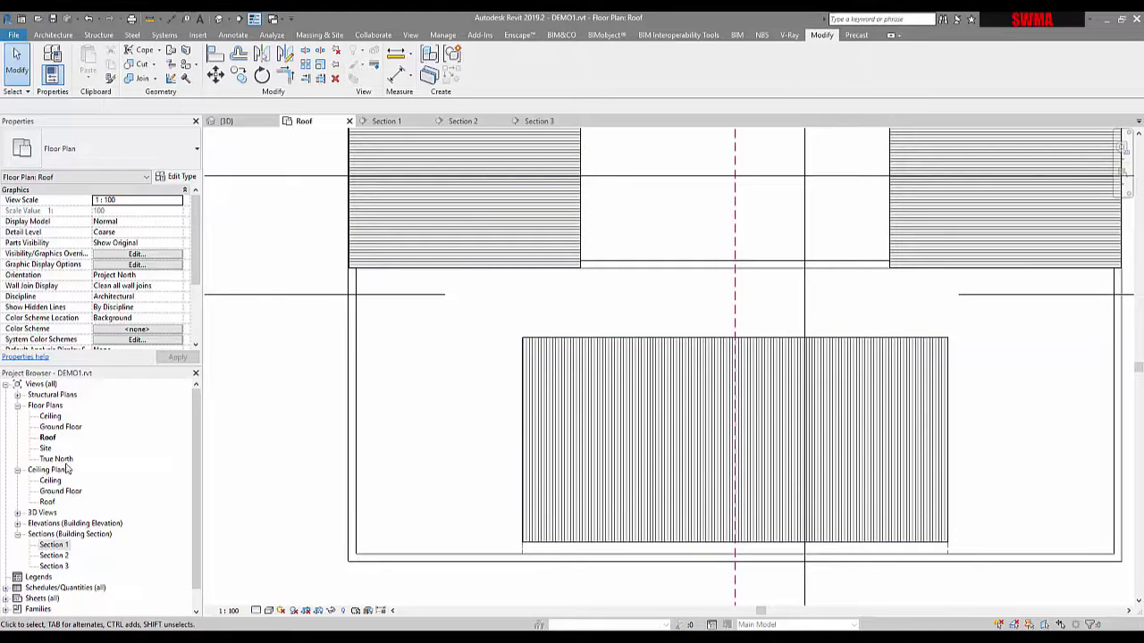
pyautogui.doubleClick(43, 416)
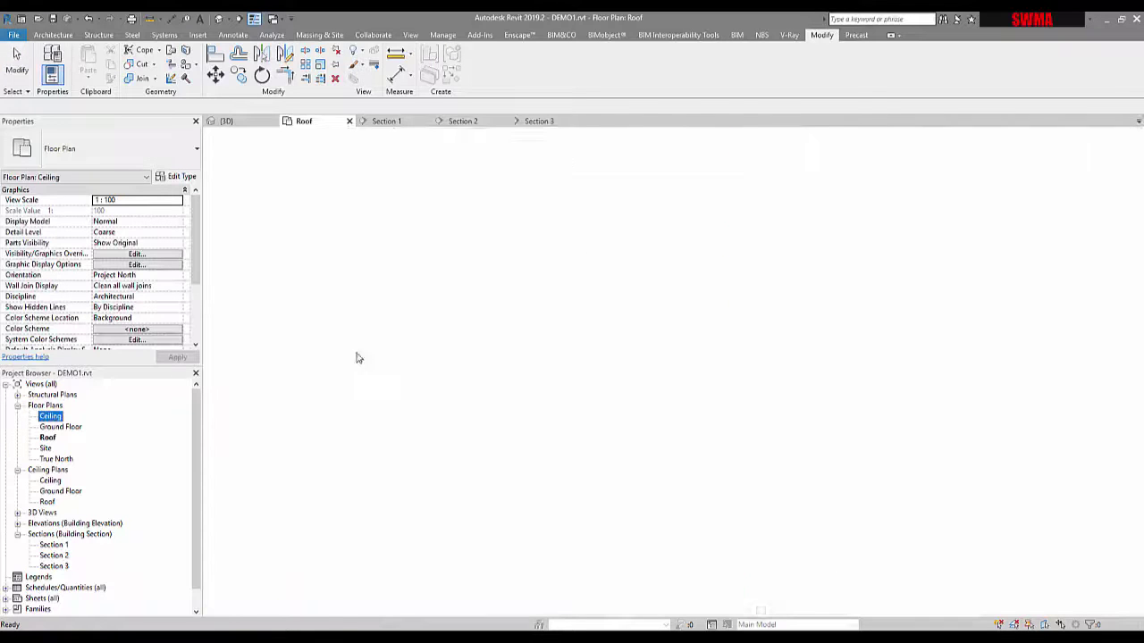
pyautogui.scroll(4, 590, 370)
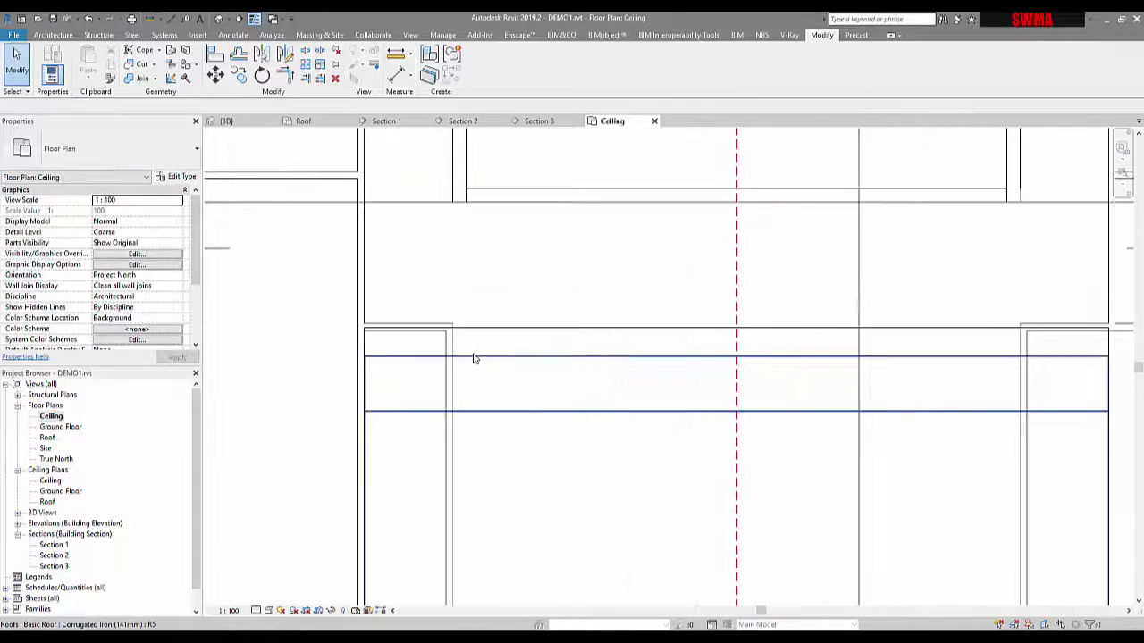
pyautogui.moveTo(473, 357); pyautogui.dragTo(474, 304, button='middle')
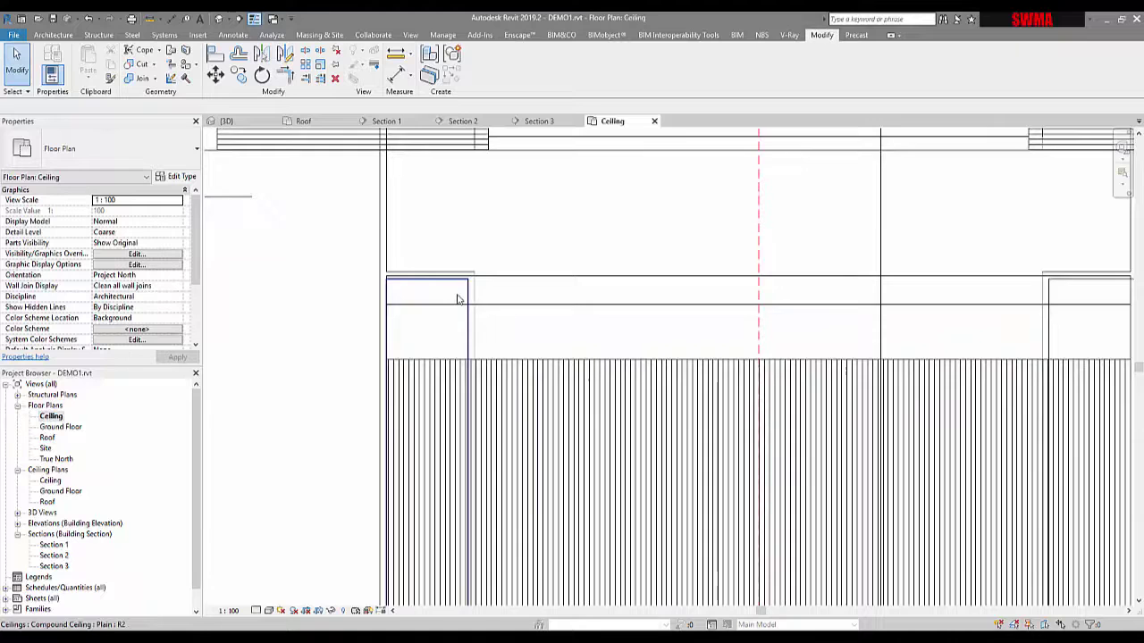
pyautogui.scroll(-3, 452, 384)
pyautogui.click(462, 387)
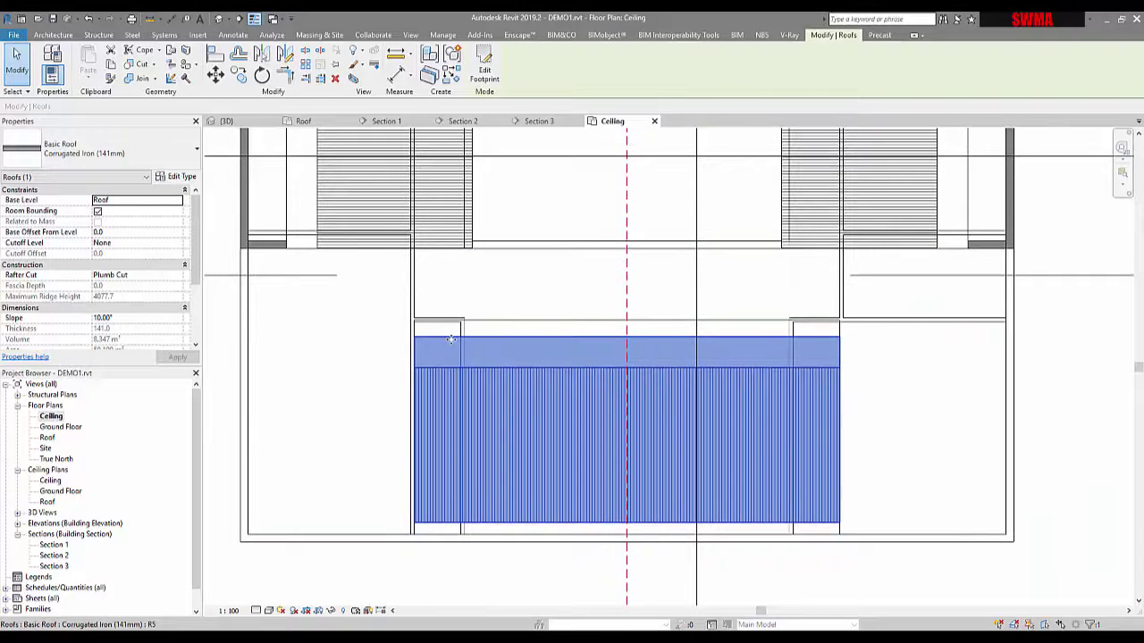
pyautogui.click(1062, 378)
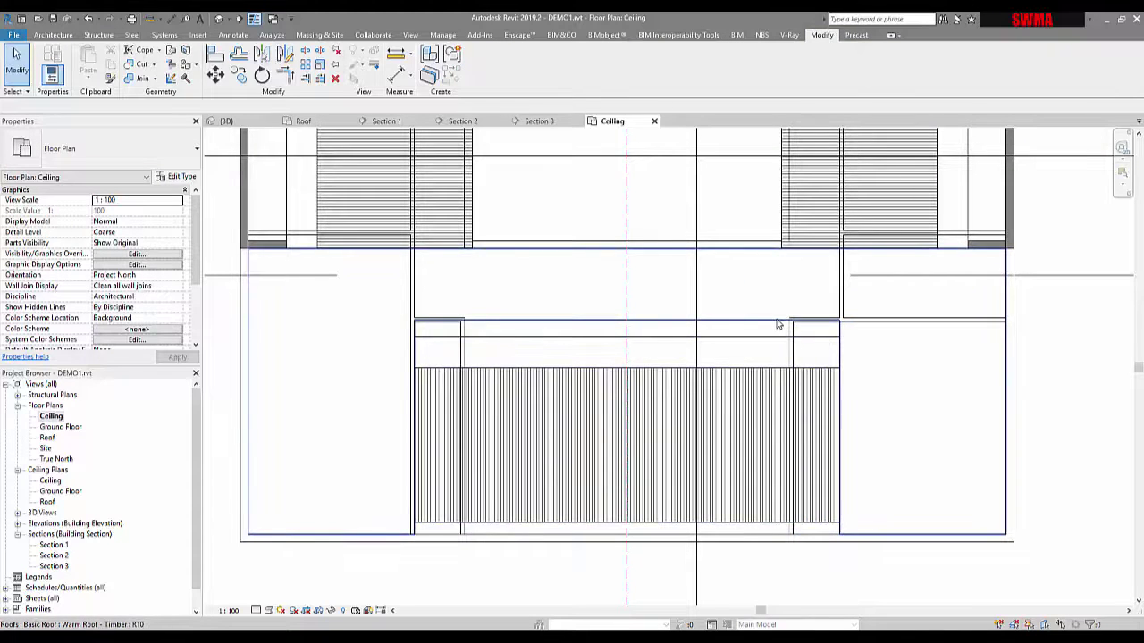
pyautogui.click(607, 310)
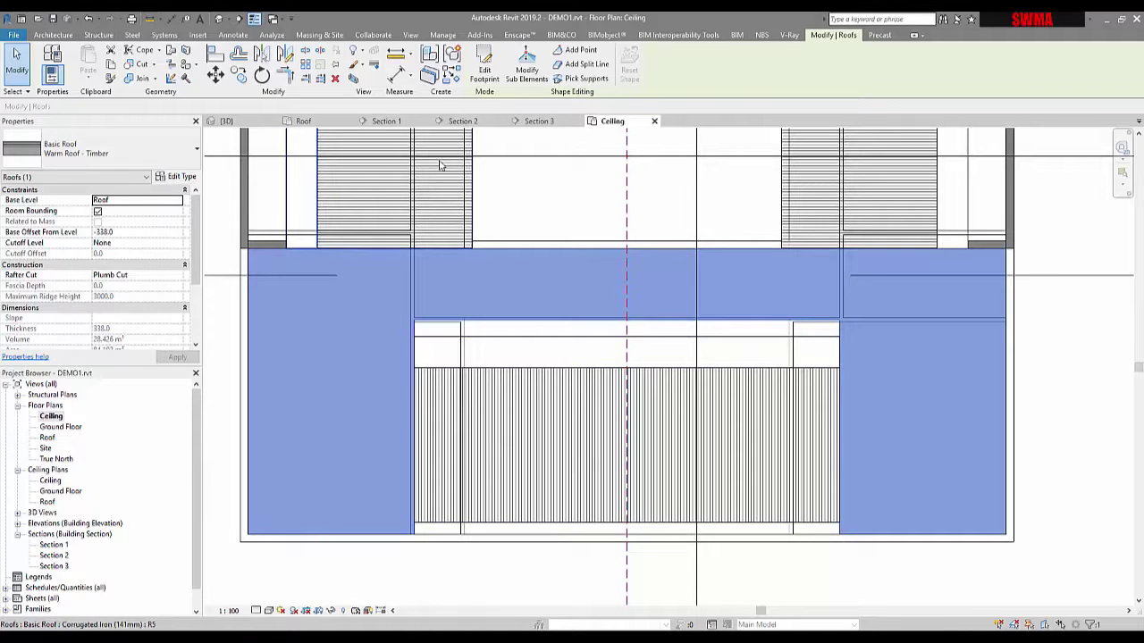
pyautogui.press('Escape')
# Step: Set the type for new walls to Generic 200mm Wall in the Ceiling floor plan
pyautogui.click(53, 33)
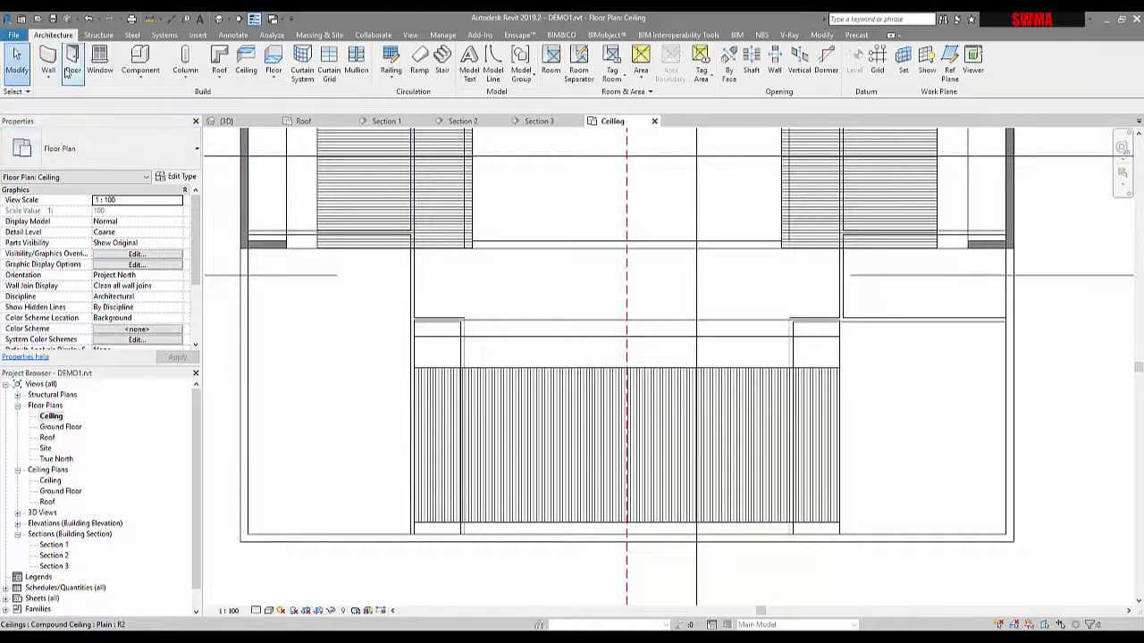
pyautogui.click(52, 55)
pyautogui.click(75, 152)
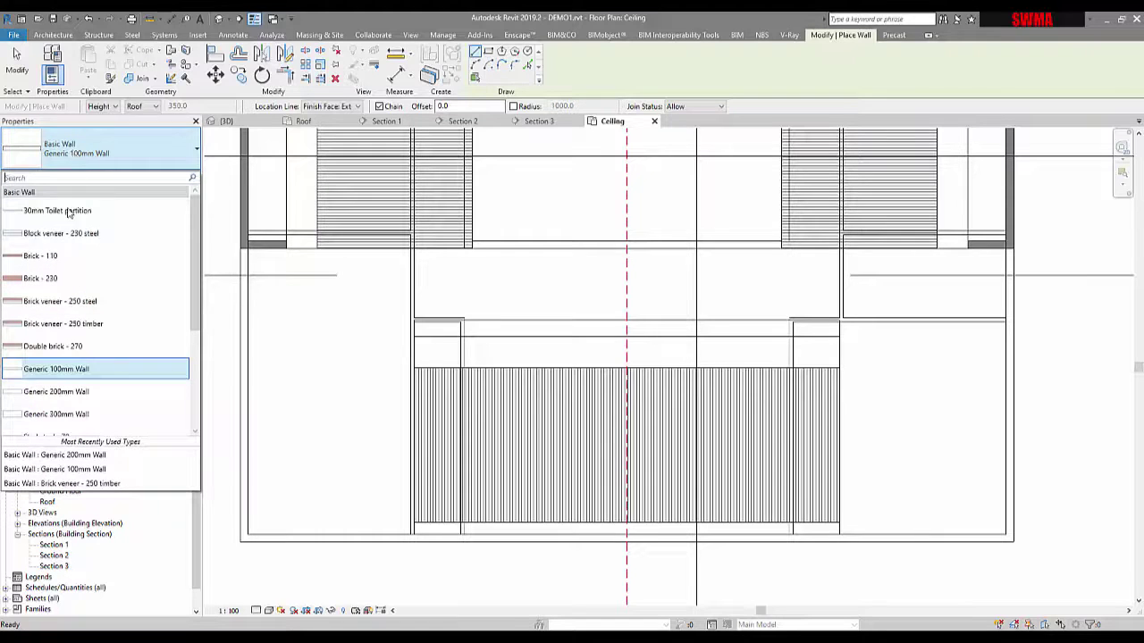
pyautogui.click(56, 369)
pyautogui.scroll(2, 428, 367)
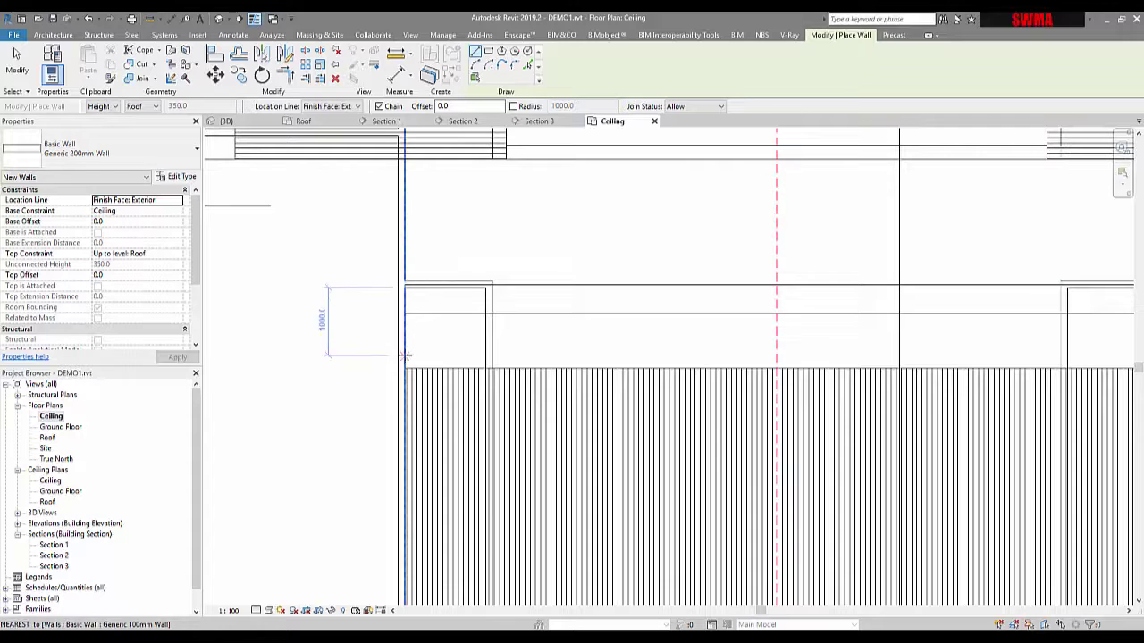
pyautogui.press('Escape')
pyautogui.press('Escape')
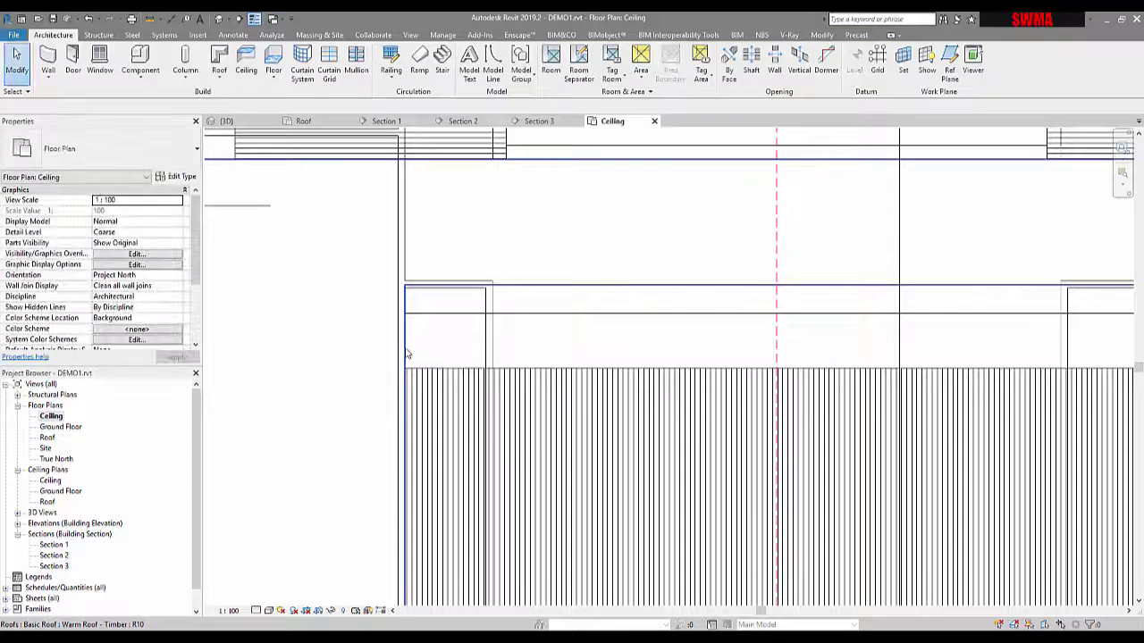
# Step: Draw three chained walls from Ceiling to Roof level around the timber roof opening: a short left side, the long back and the right side
pyautogui.press('w')
pyautogui.press('a')
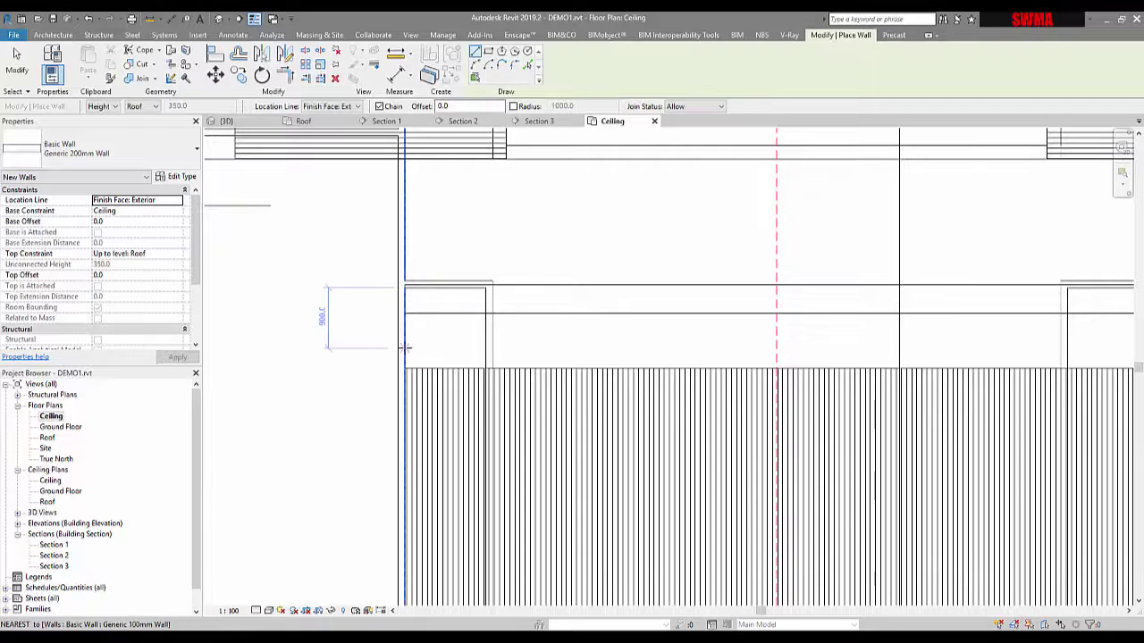
pyautogui.scroll(2, 405, 369)
pyautogui.scroll(-2, 404, 367)
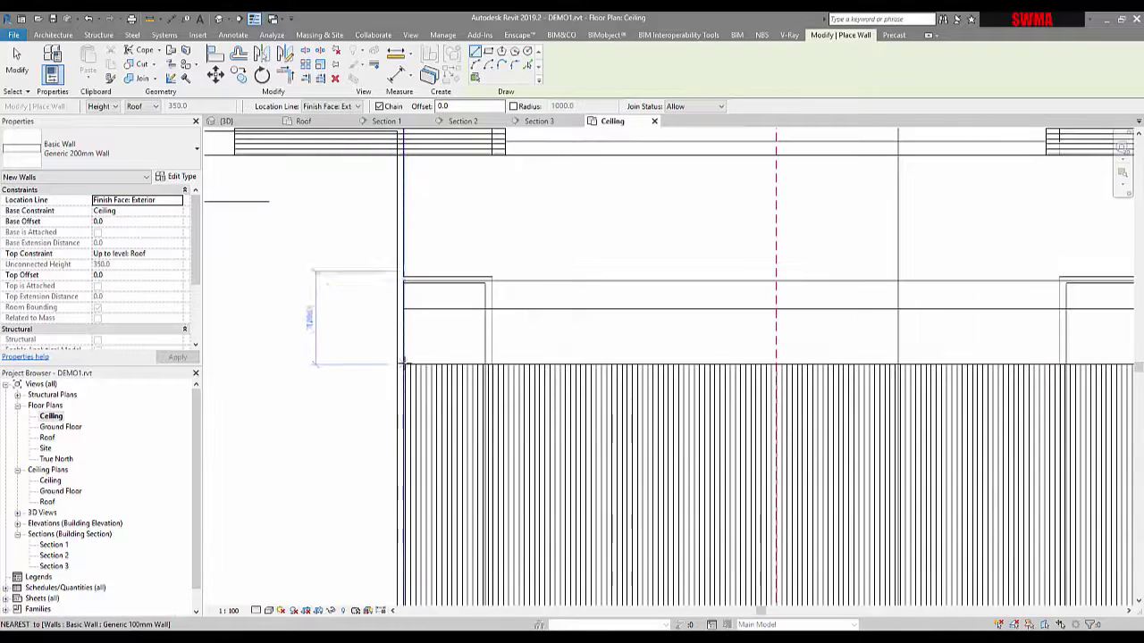
pyautogui.scroll(2, 402, 362)
pyautogui.click(402, 365)
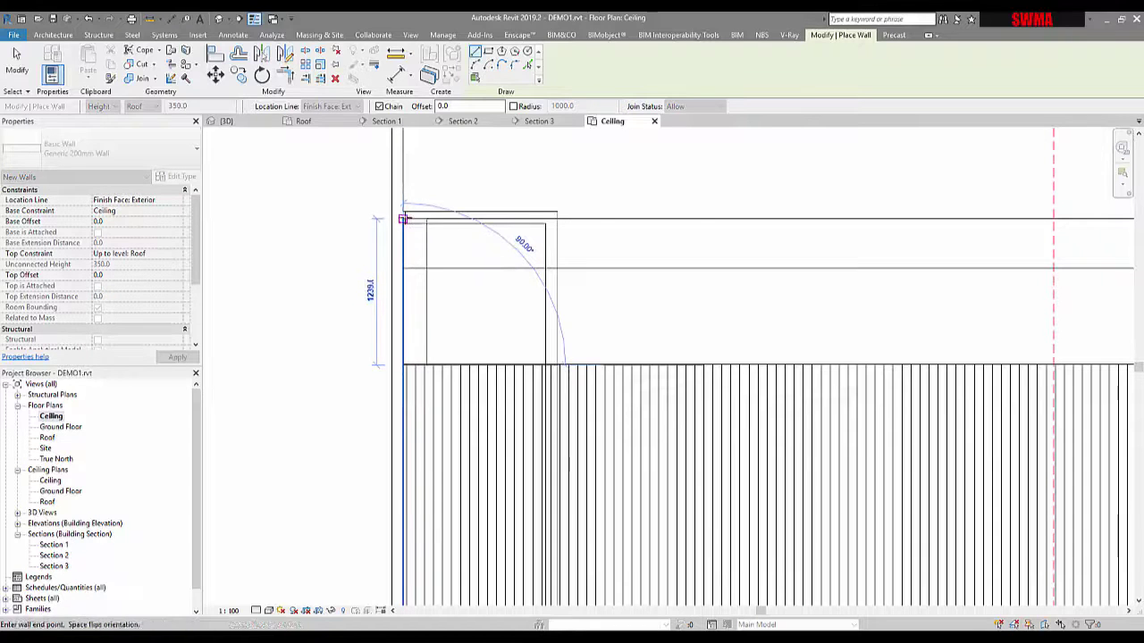
pyautogui.scroll(-2, 625, 242)
pyautogui.scroll(2, 866, 233)
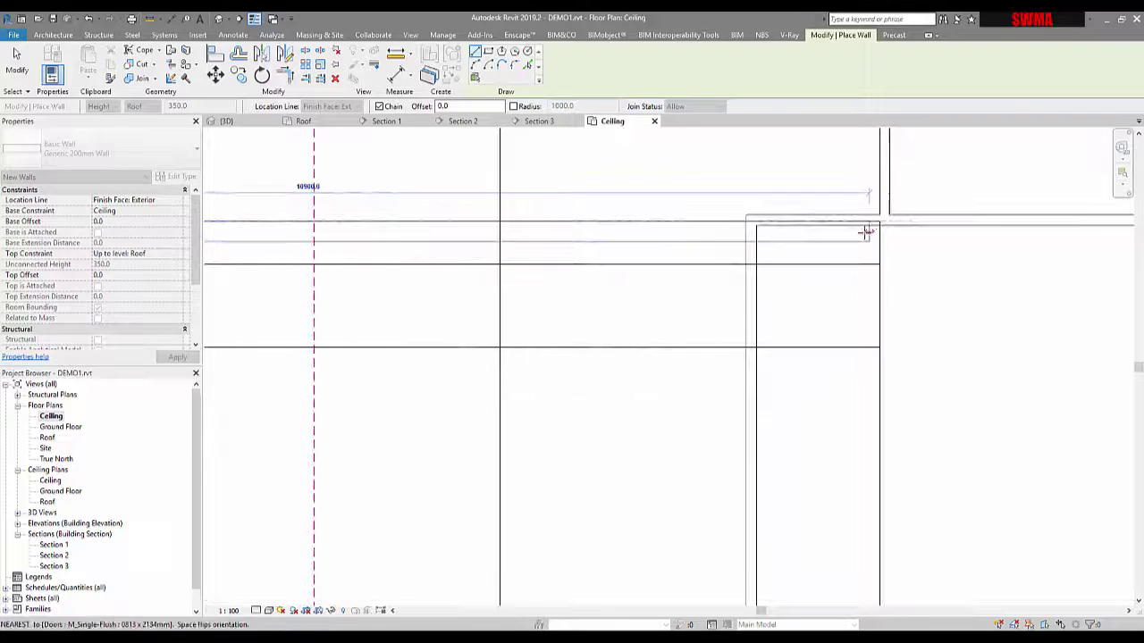
pyautogui.click(866, 232)
pyautogui.scroll(-3, 871, 236)
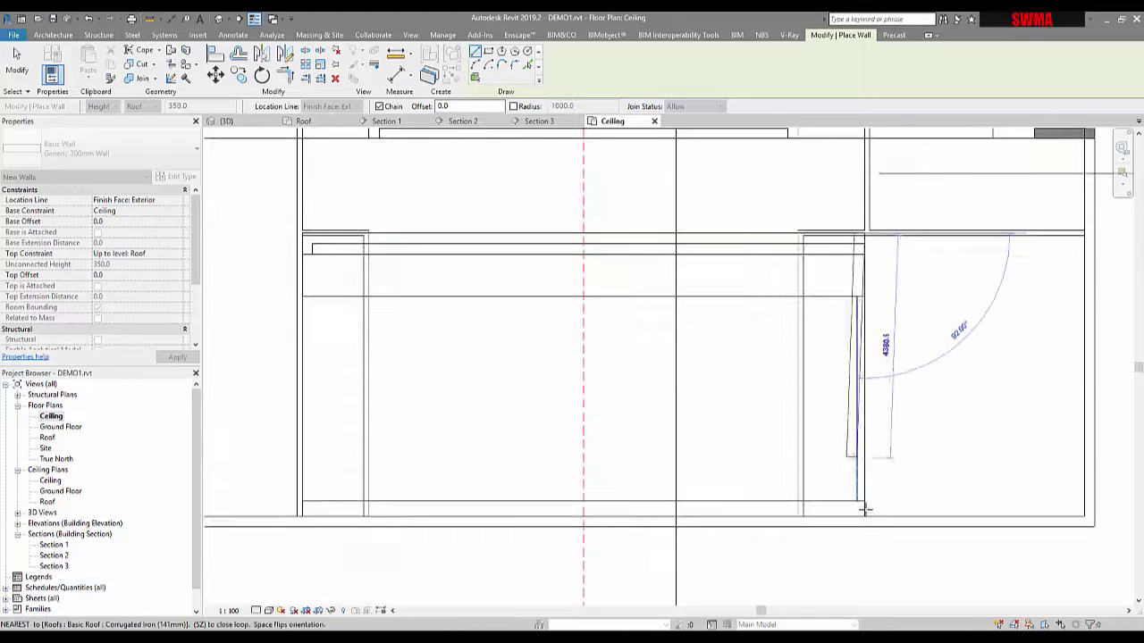
pyautogui.press('Escape')
pyautogui.press('Escape')
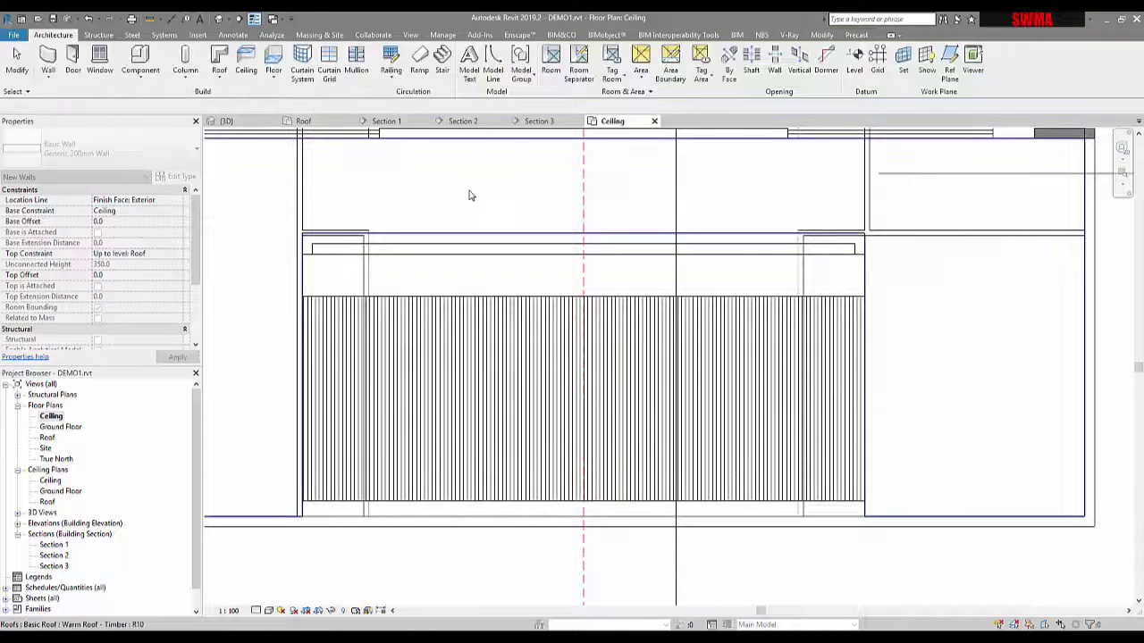
# Step: Attach the tops of the three new walls to the central corrugated iron roof in the 3D view
pyautogui.click(243, 125)
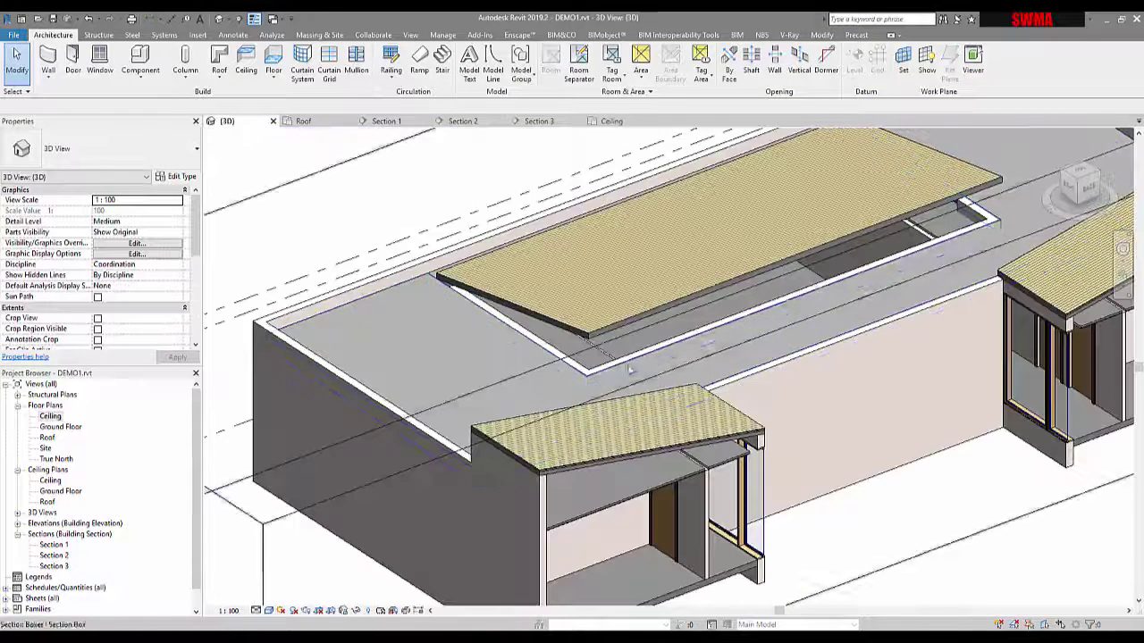
pyautogui.click(786, 295)
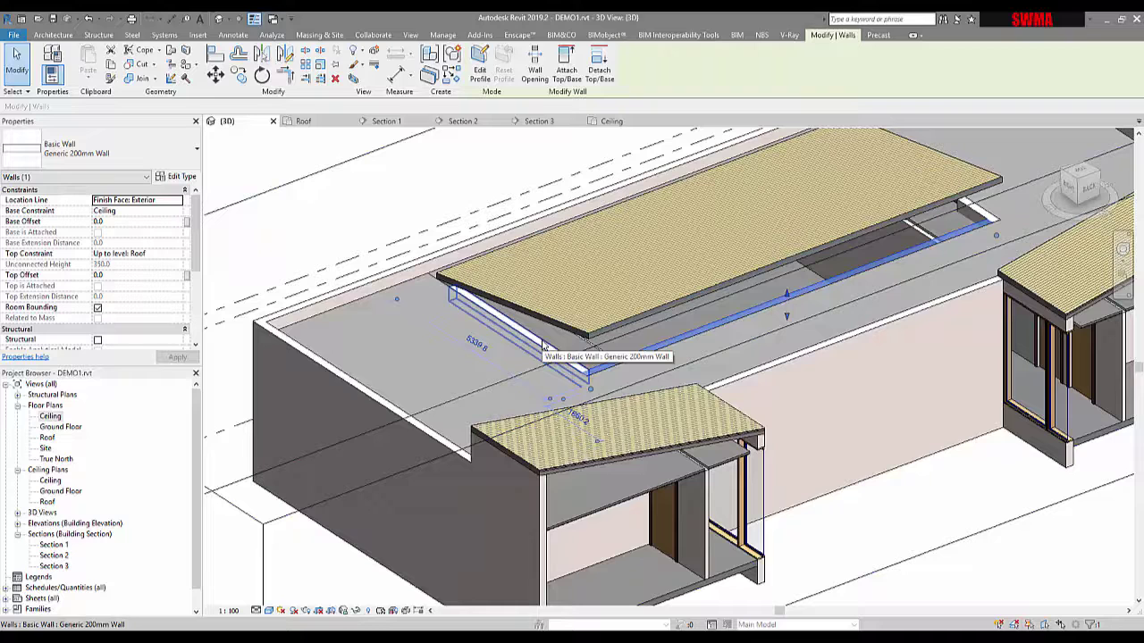
pyautogui.press('Tab')
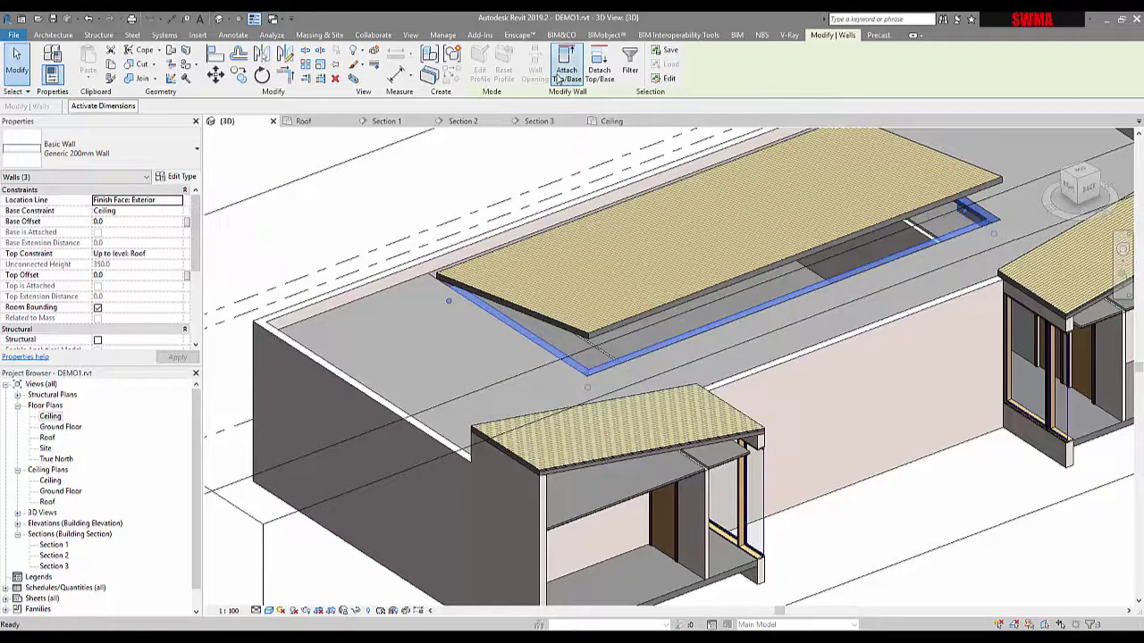
pyautogui.click(559, 77)
pyautogui.click(677, 303)
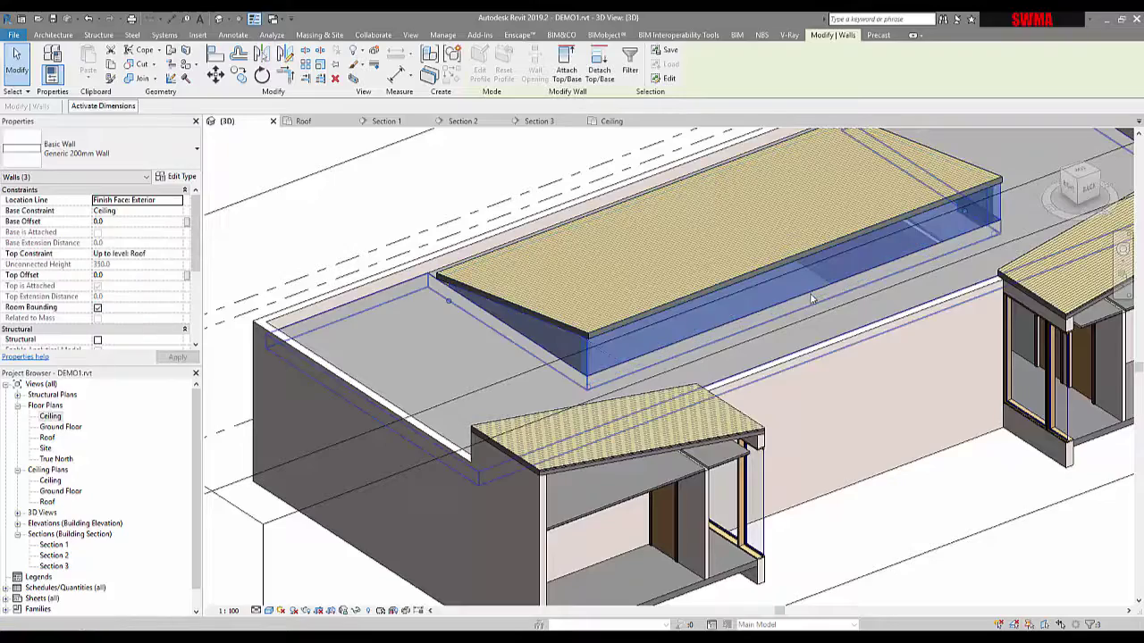
pyautogui.keyDown('shift'); pyautogui.moveTo(890, 307); pyautogui.dragTo(796, 357, button='middle'); pyautogui.keyUp('shift')
pyautogui.press('Escape')
# Step: Extend the short side wall under the central roof past the roof's low end
pyautogui.click(796, 358)
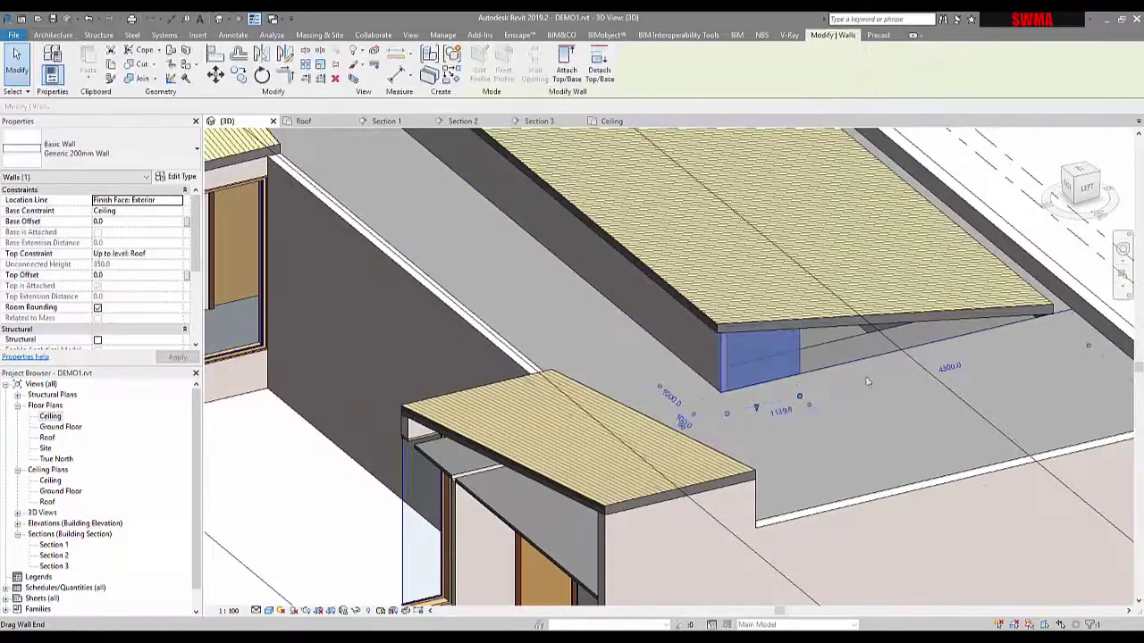
pyautogui.click(949, 368)
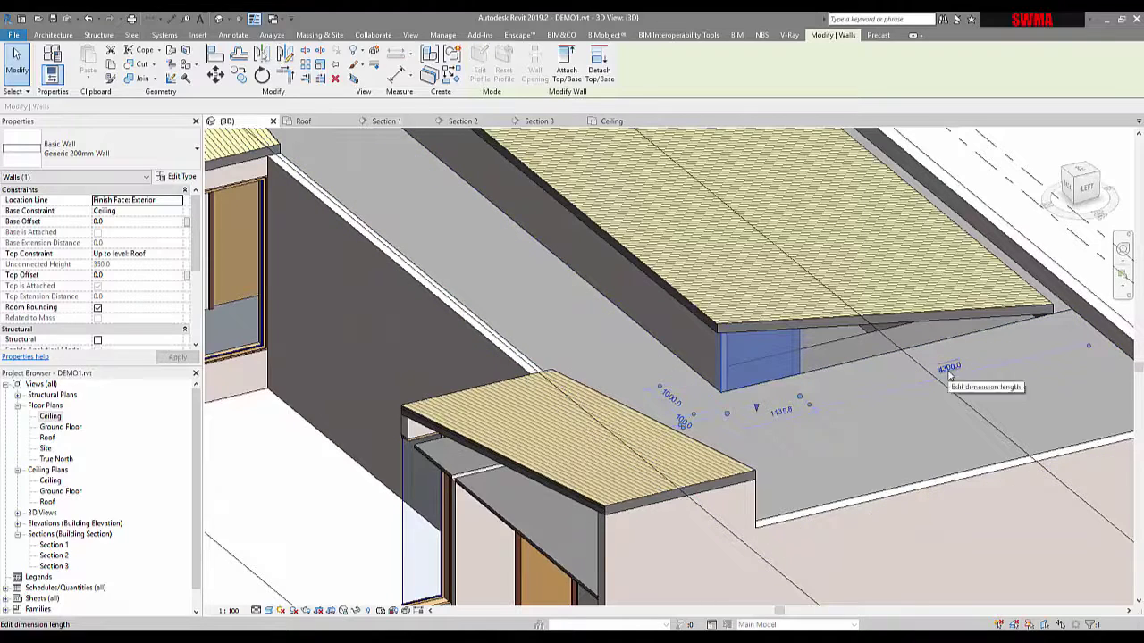
pyautogui.click(949, 368)
pyautogui.press('Return')
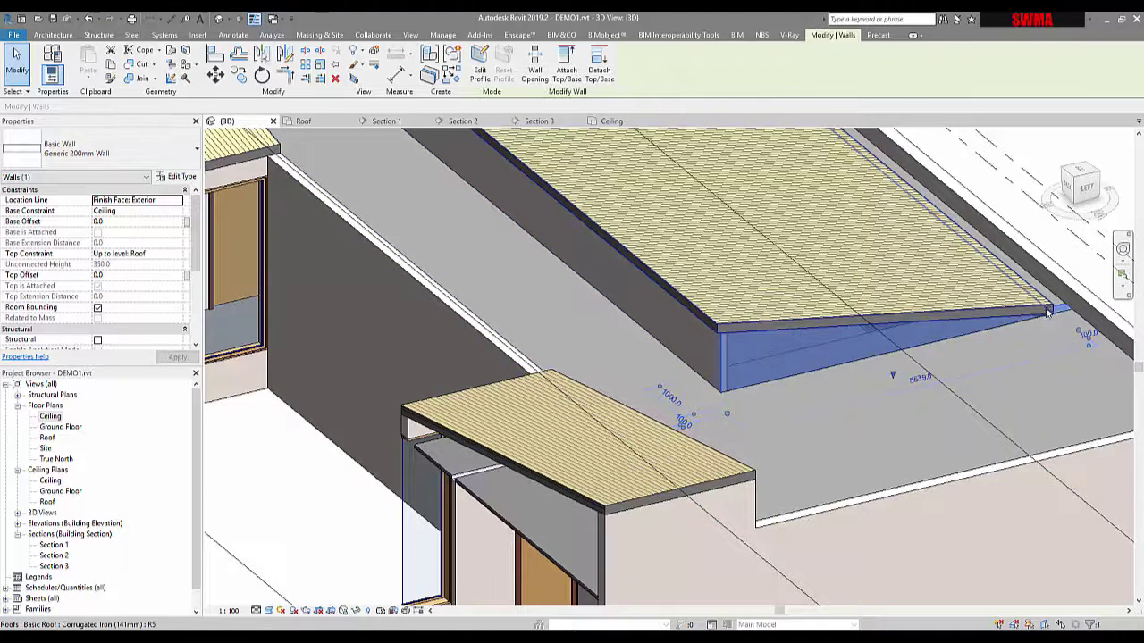
# Step: Try to pull the extended side wall's end back to the central roof's low corner in the 3D view
pyautogui.scroll(4, 938, 366)
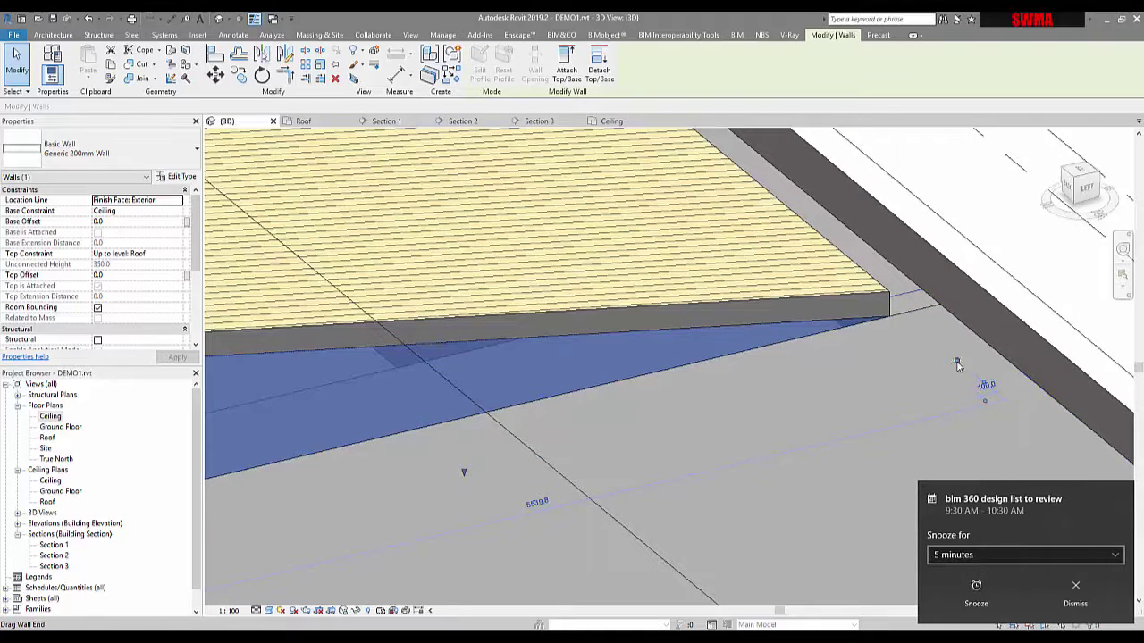
pyautogui.click(1073, 592)
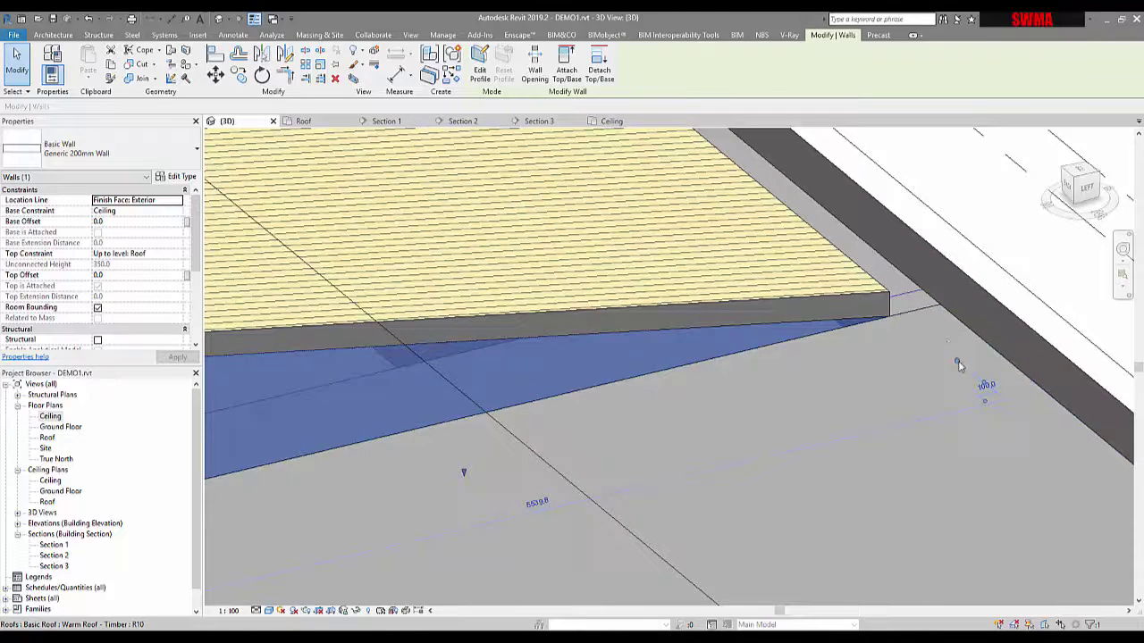
pyautogui.moveTo(957, 363); pyautogui.dragTo(884, 286)
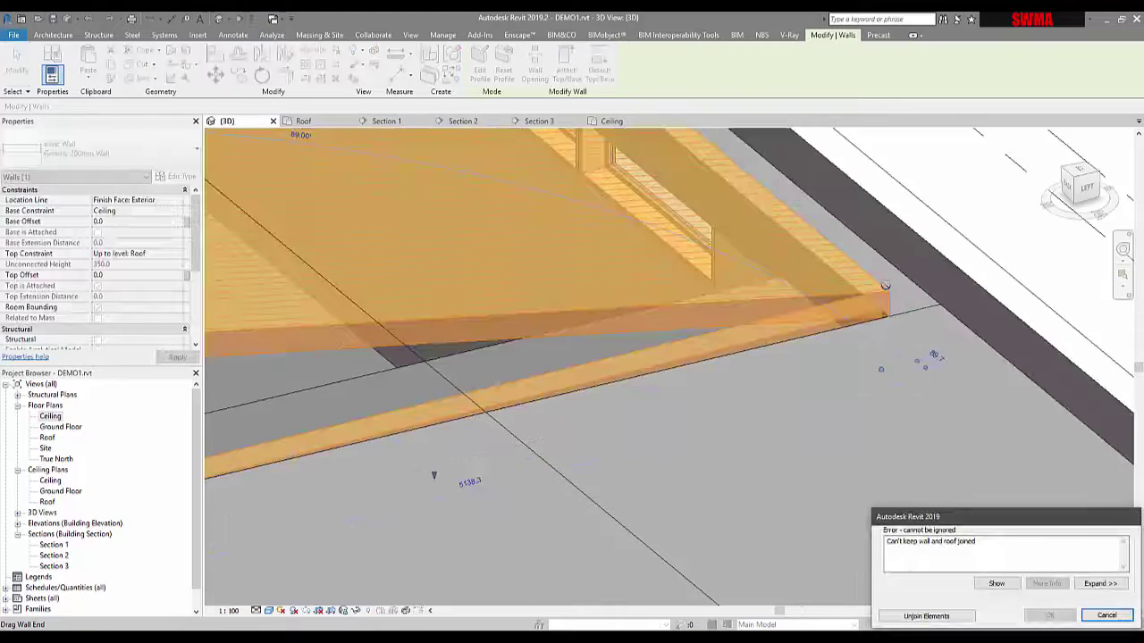
pyautogui.click(925, 615)
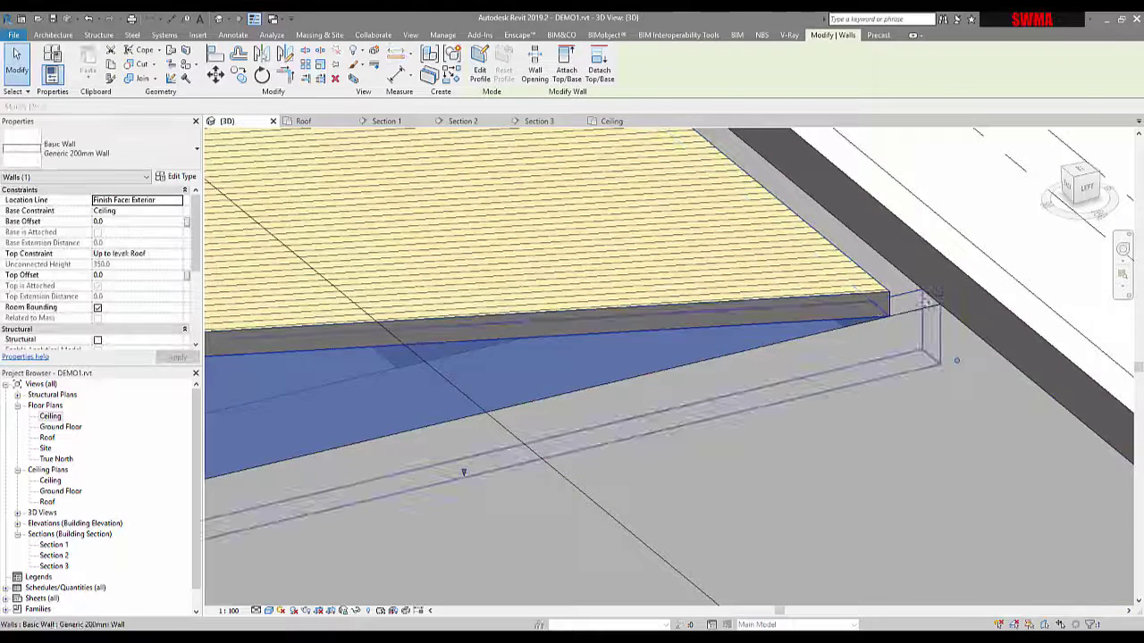
pyautogui.press('Escape')
pyautogui.click(920, 303)
pyautogui.press('Delete')
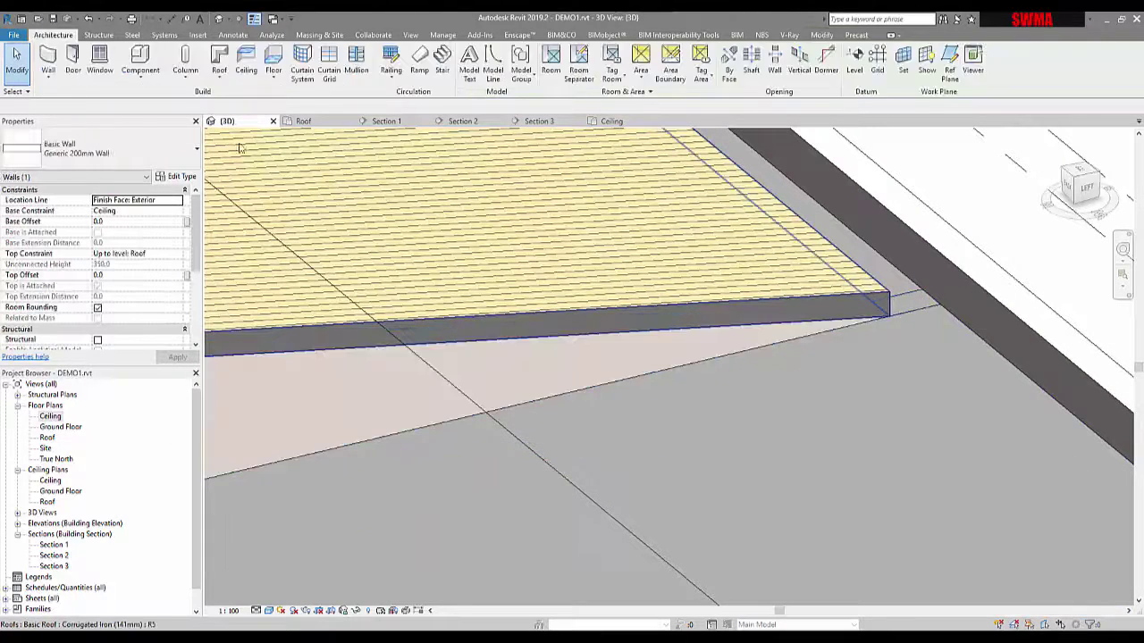
# Step: Shorten the left side wall to the central roof's lower corner in the Ceiling floor plan, for a length of about 5139 mm
pyautogui.click(608, 121)
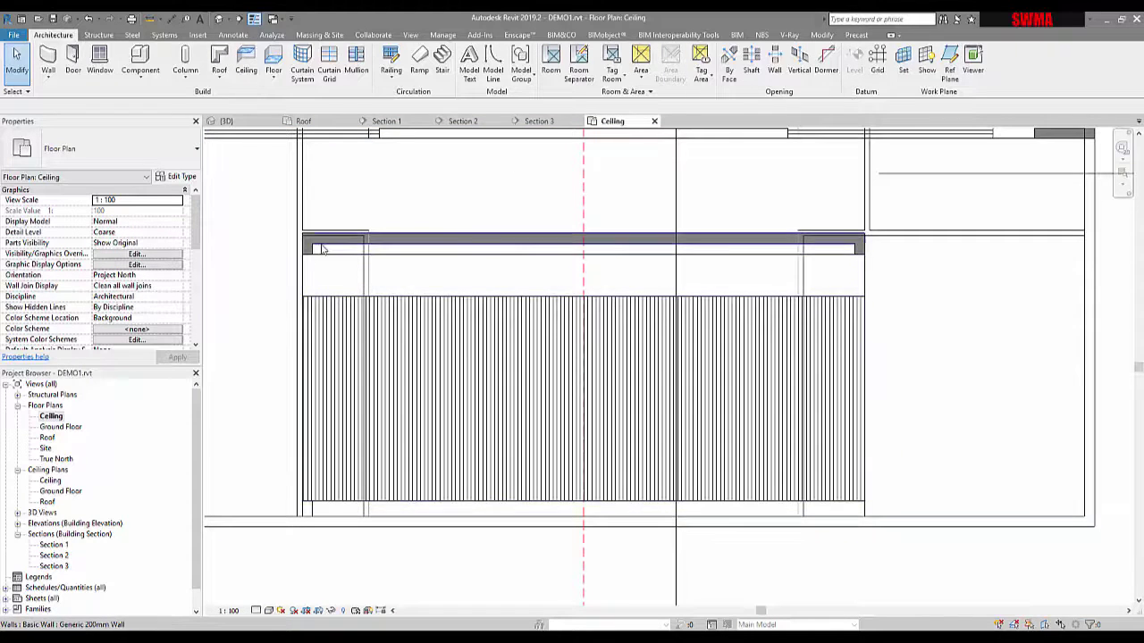
pyautogui.scroll(3, 304, 253)
pyautogui.scroll(-3, 315, 274)
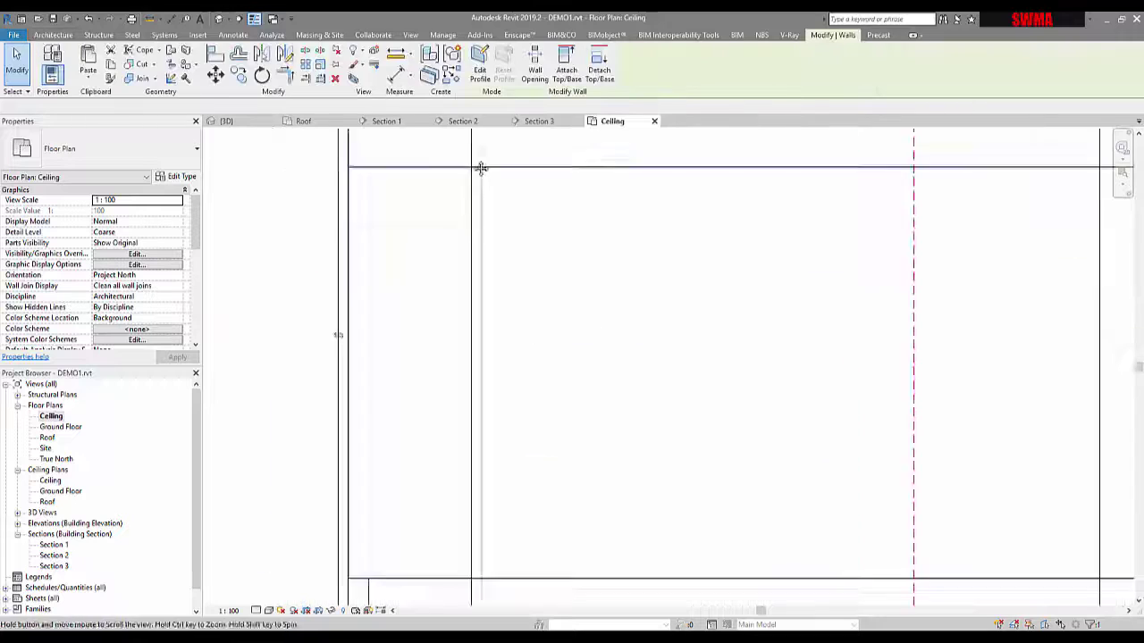
pyautogui.scroll(2, 384, 262)
pyautogui.click(391, 469)
pyautogui.moveTo(389, 482); pyautogui.dragTo(391, 452)
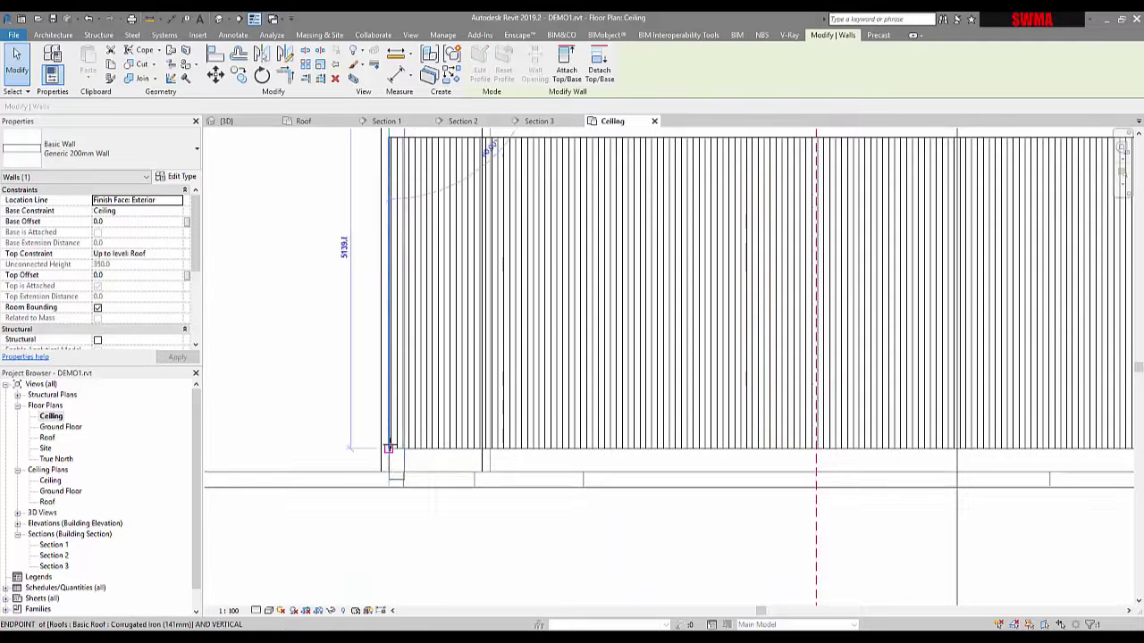
pyautogui.scroll(5, 354, 496)
# Step: Extend the right side wall to the central roof's lower corner, for a length of about 5139 mm
pyautogui.scroll(-3, 355, 496)
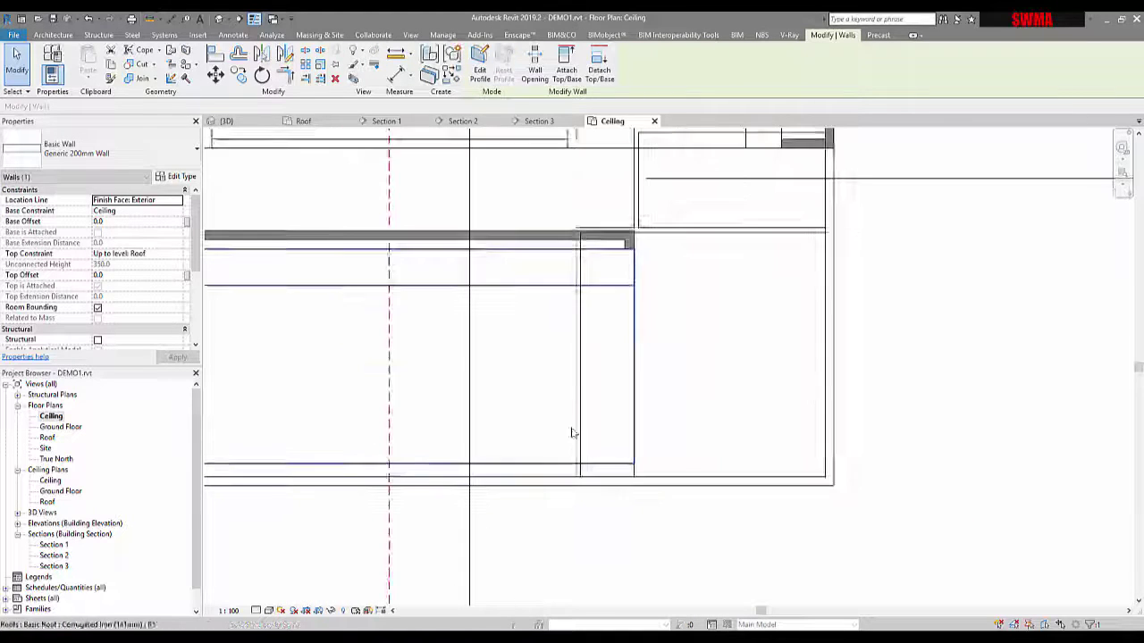
pyautogui.press('Escape')
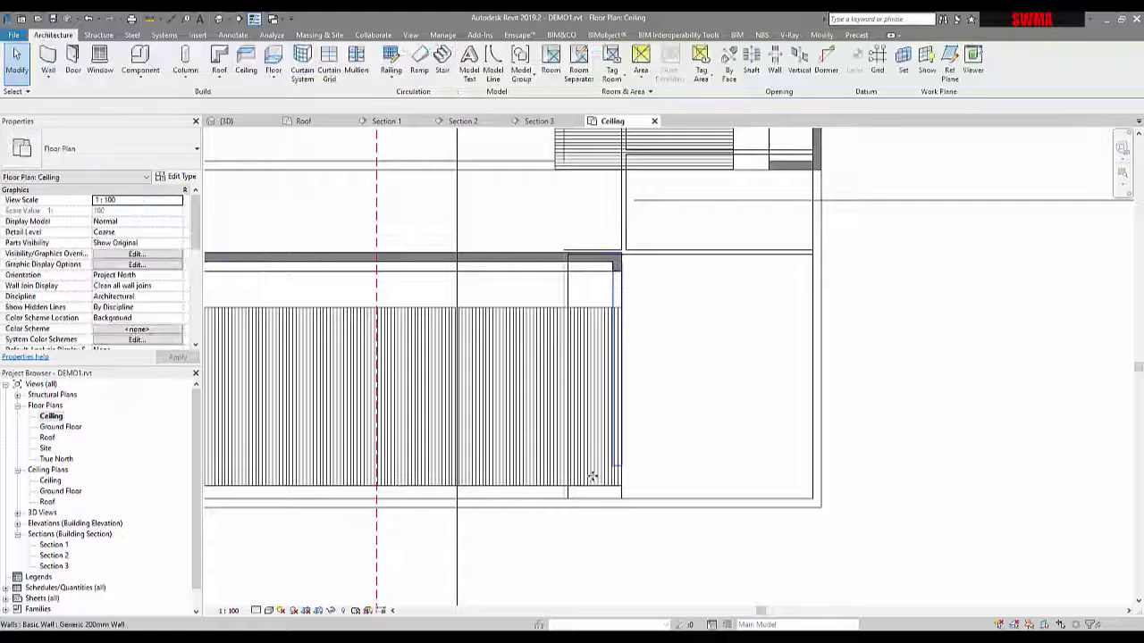
pyautogui.click(591, 476)
pyautogui.scroll(2, 604, 467)
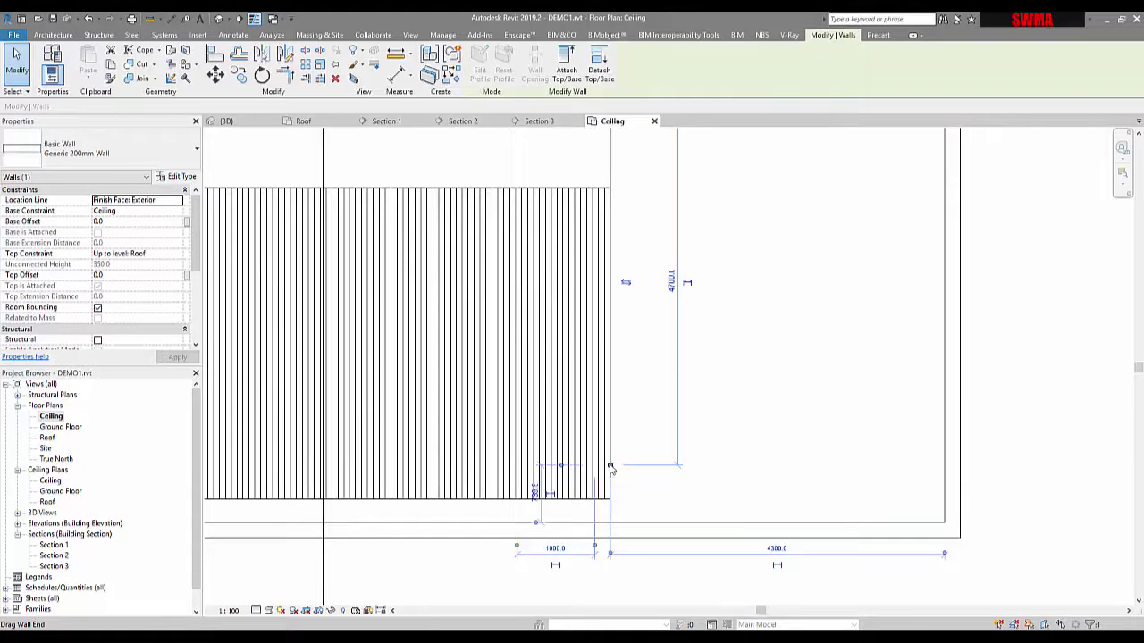
pyautogui.moveTo(611, 469); pyautogui.dragTo(608, 497)
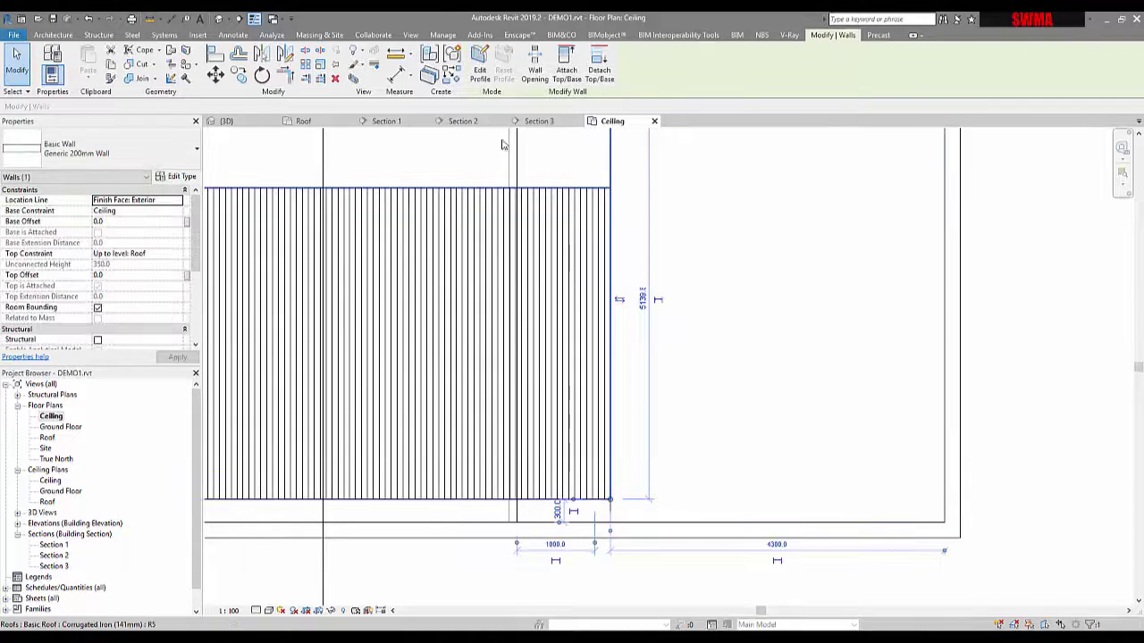
pyautogui.press('Escape')
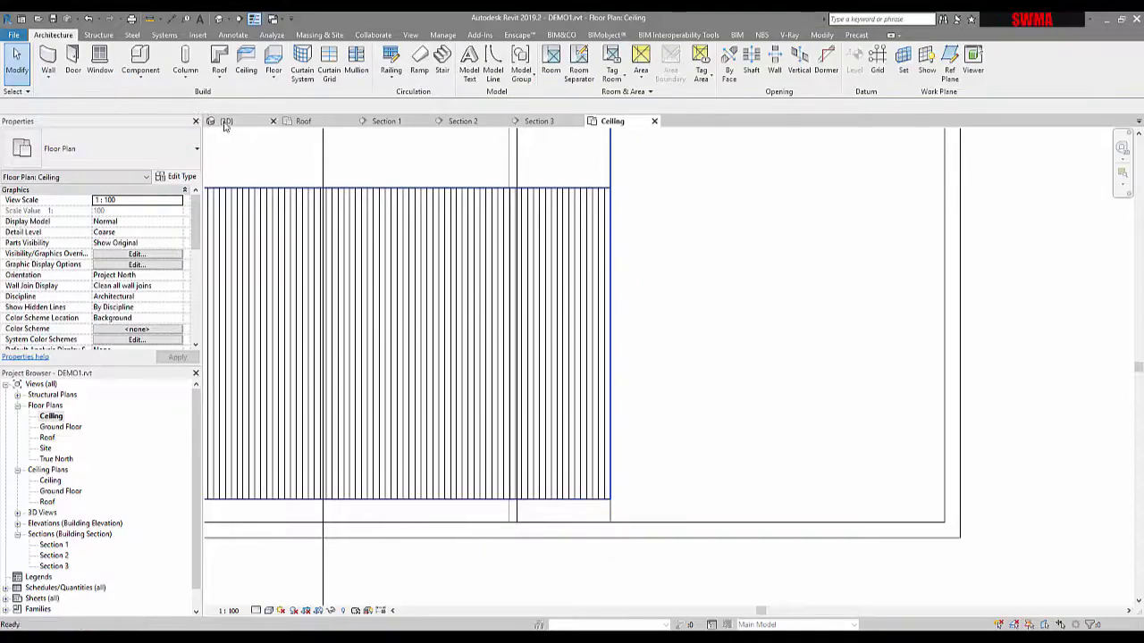
# Step: Examine how the new walls meet the central corrugated iron roof at its high edge in the 3D view
pyautogui.click(224, 125)
pyautogui.keyDown('shift'); pyautogui.moveTo(605, 500); pyautogui.dragTo(683, 324, button='middle'); pyautogui.keyUp('shift')
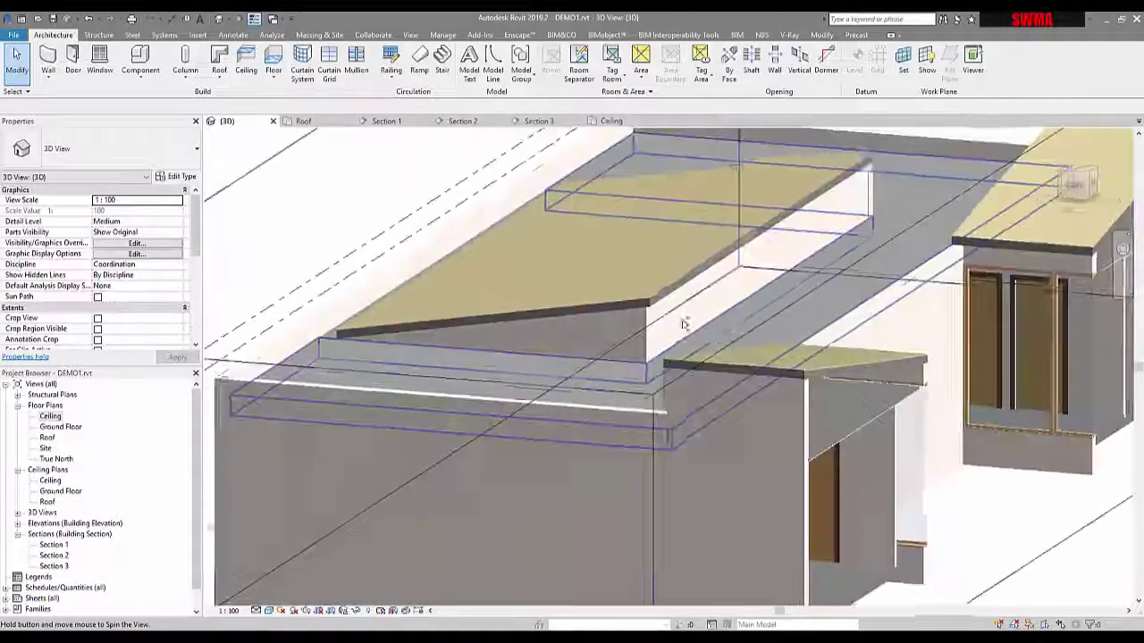
pyautogui.scroll(4, 684, 324)
pyautogui.click(641, 327)
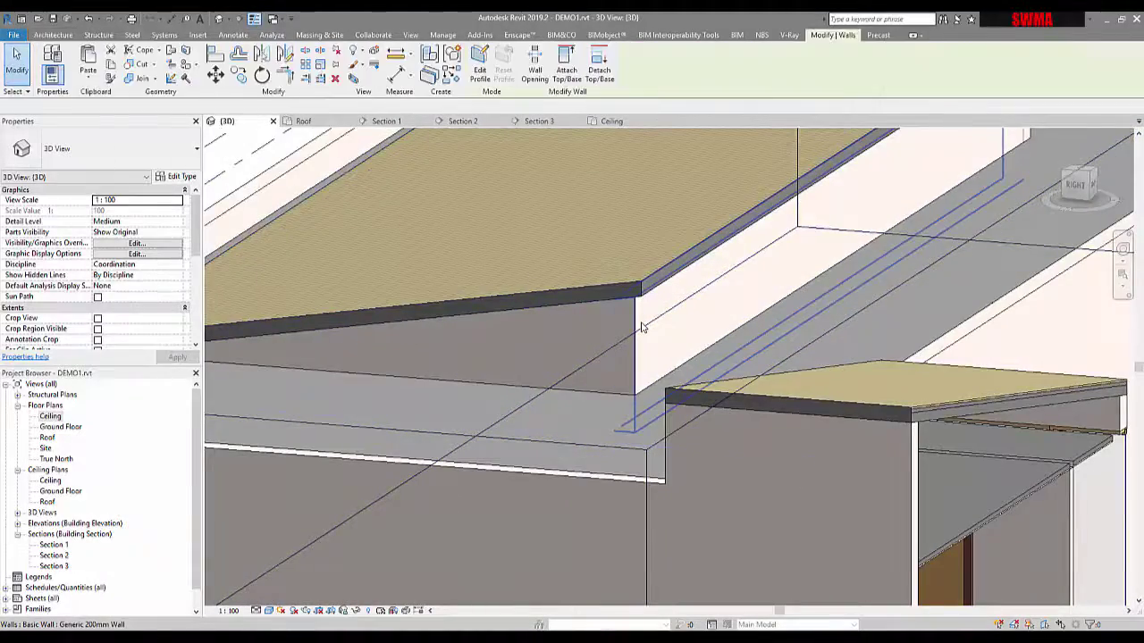
pyautogui.press('Escape')
pyautogui.scroll(-3, 641, 324)
pyautogui.click(655, 332)
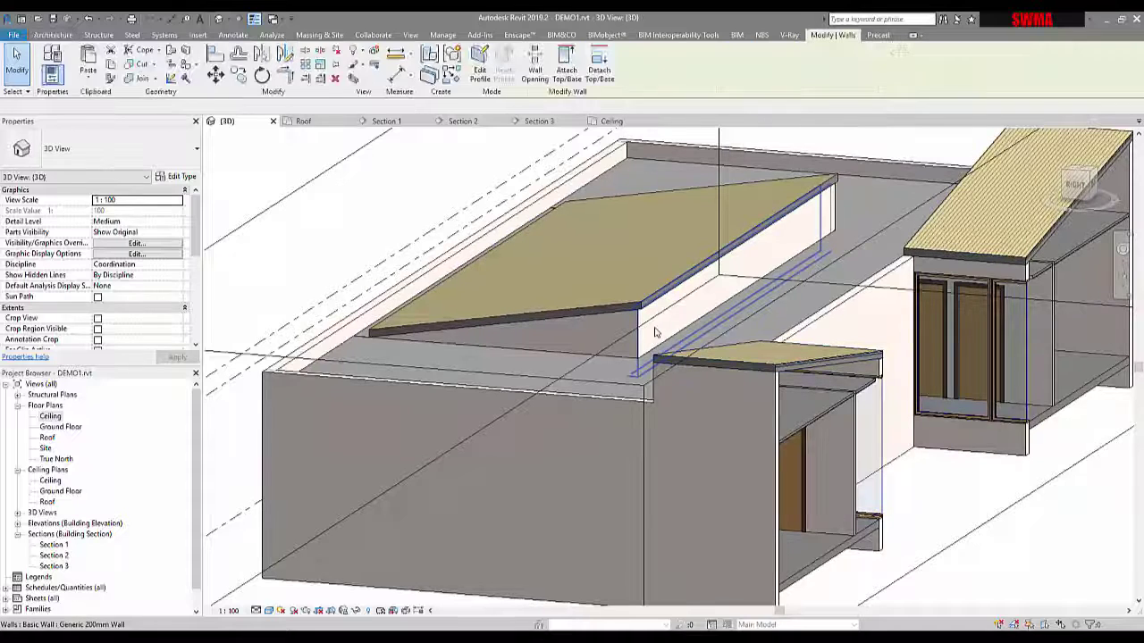
pyautogui.press('Escape')
# Step: Edit the central corrugated iron roof's footprint so its high-edge boundary line aligns with the face of the wall below it
pyautogui.click(614, 299)
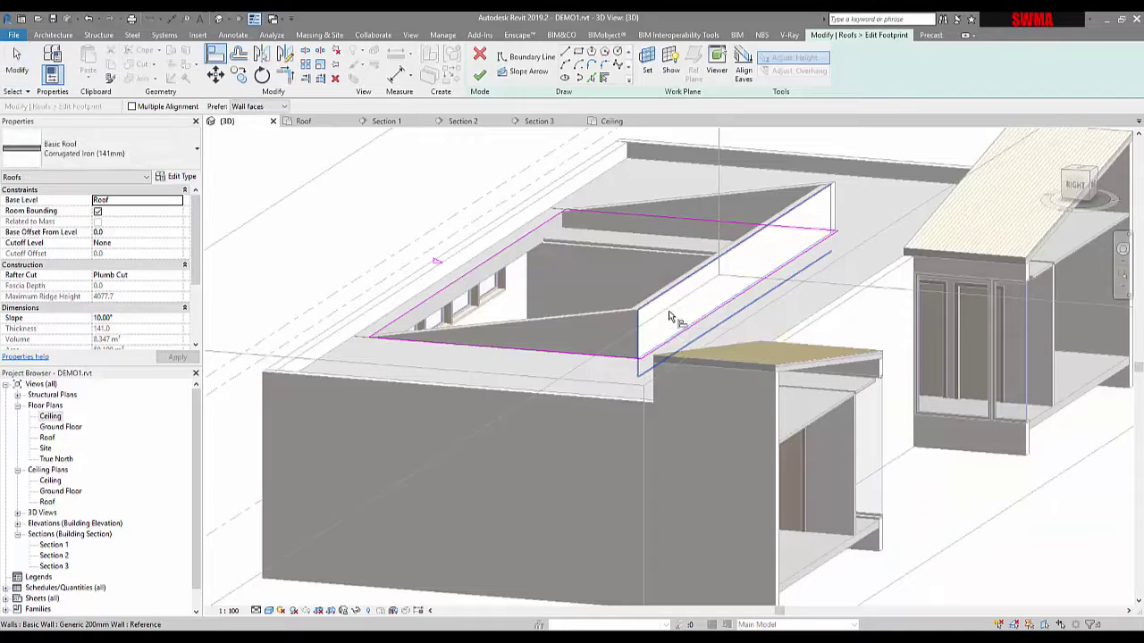
pyautogui.click(669, 316)
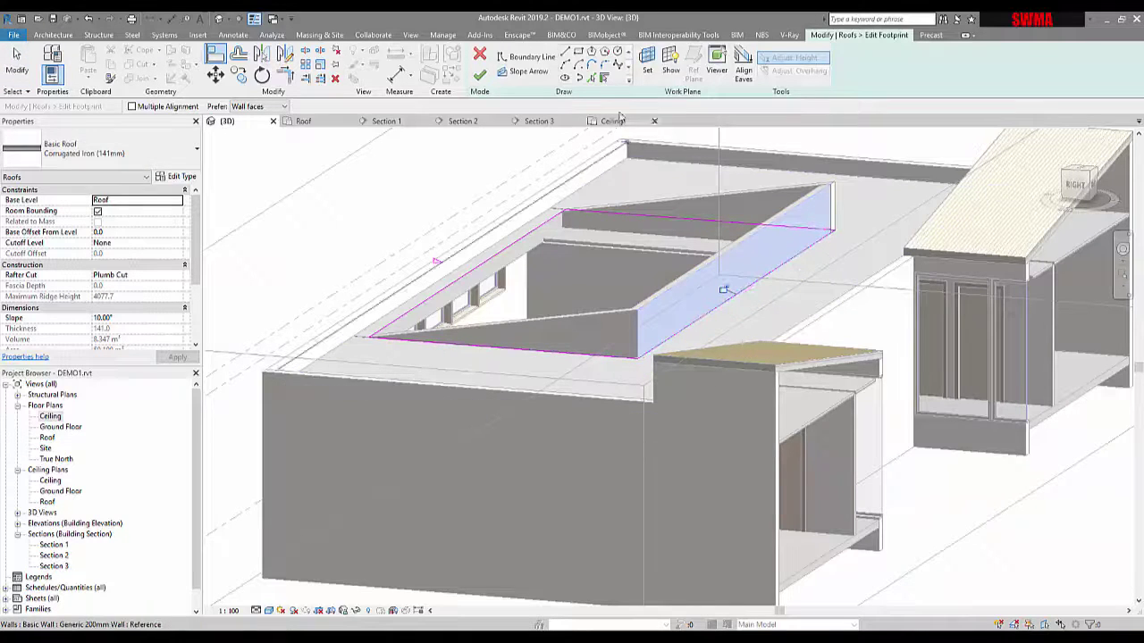
pyautogui.click(480, 74)
pyautogui.click(398, 191)
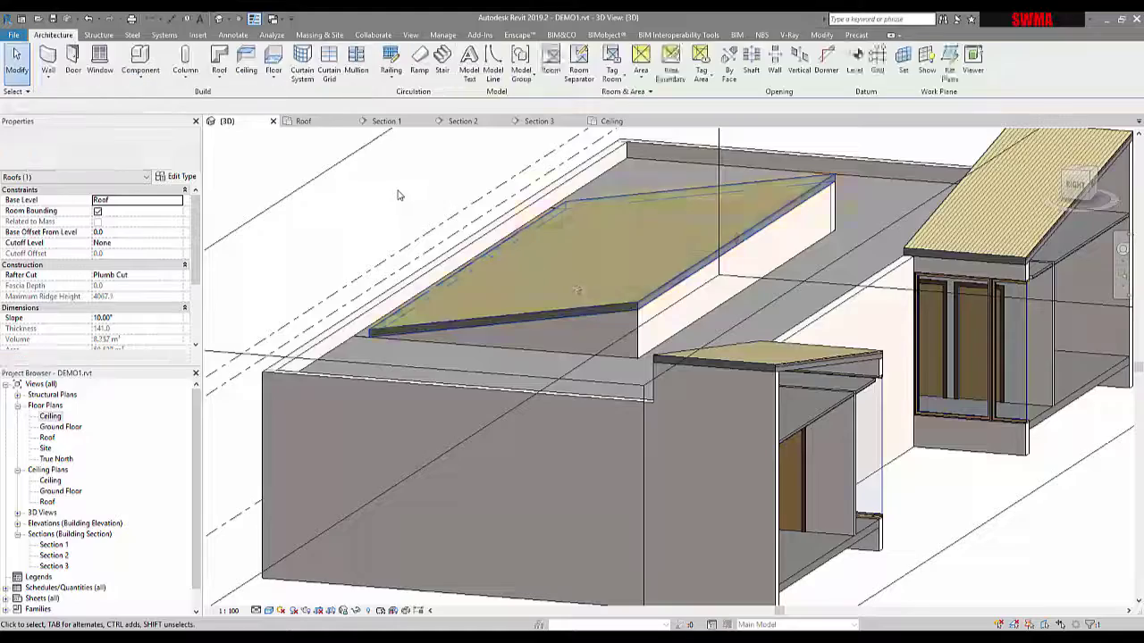
# Step: Extend the 3D view's section box on the courtyard side past the ends of both wings, exposing the whole building
pyautogui.keyDown('shift'); pyautogui.moveTo(598, 286); pyautogui.dragTo(501, 340, button='middle'); pyautogui.keyUp('shift')
pyautogui.scroll(-5, 625, 420)
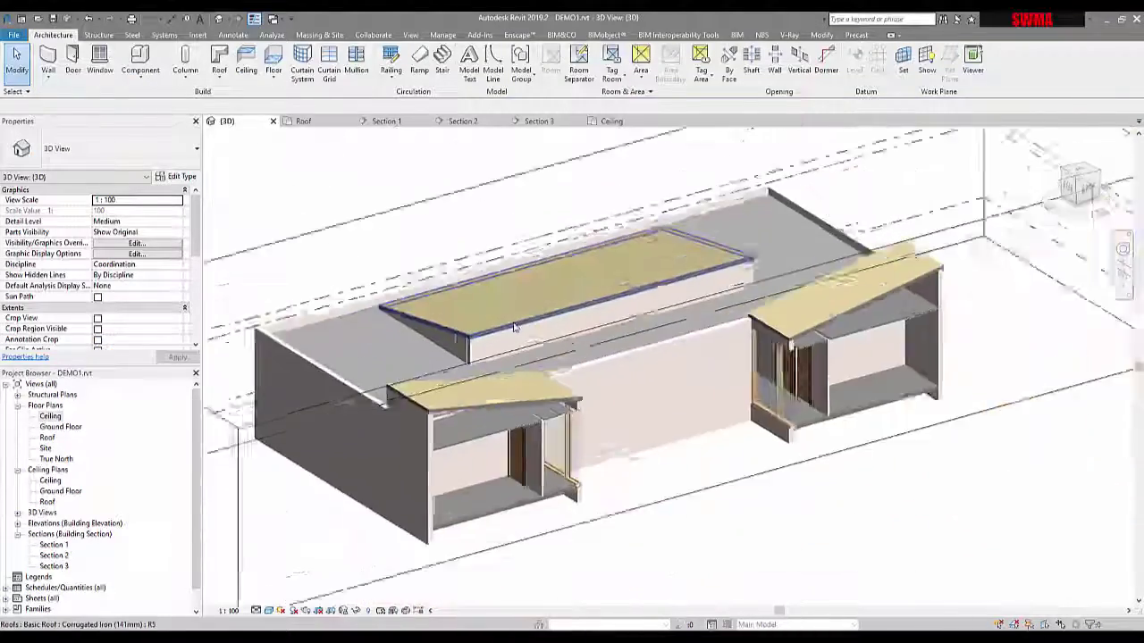
pyautogui.click(634, 437)
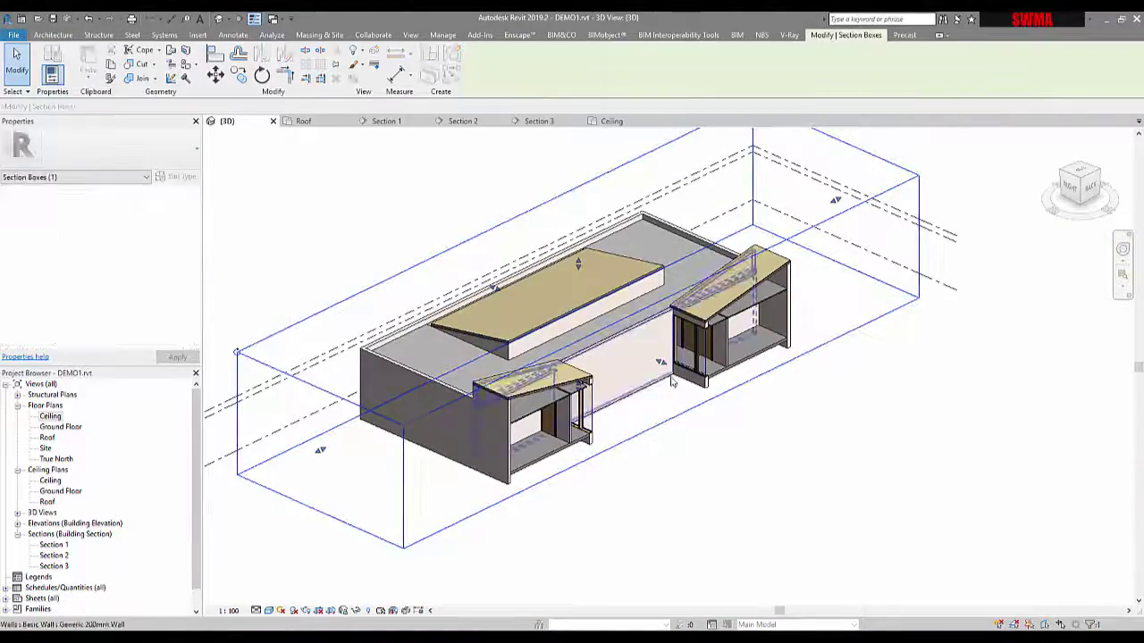
pyautogui.moveTo(666, 365); pyautogui.dragTo(852, 435)
pyautogui.keyDown('shift'); pyautogui.moveTo(816, 437); pyautogui.dragTo(459, 432, button='middle'); pyautogui.keyUp('shift')
pyautogui.press('Escape')
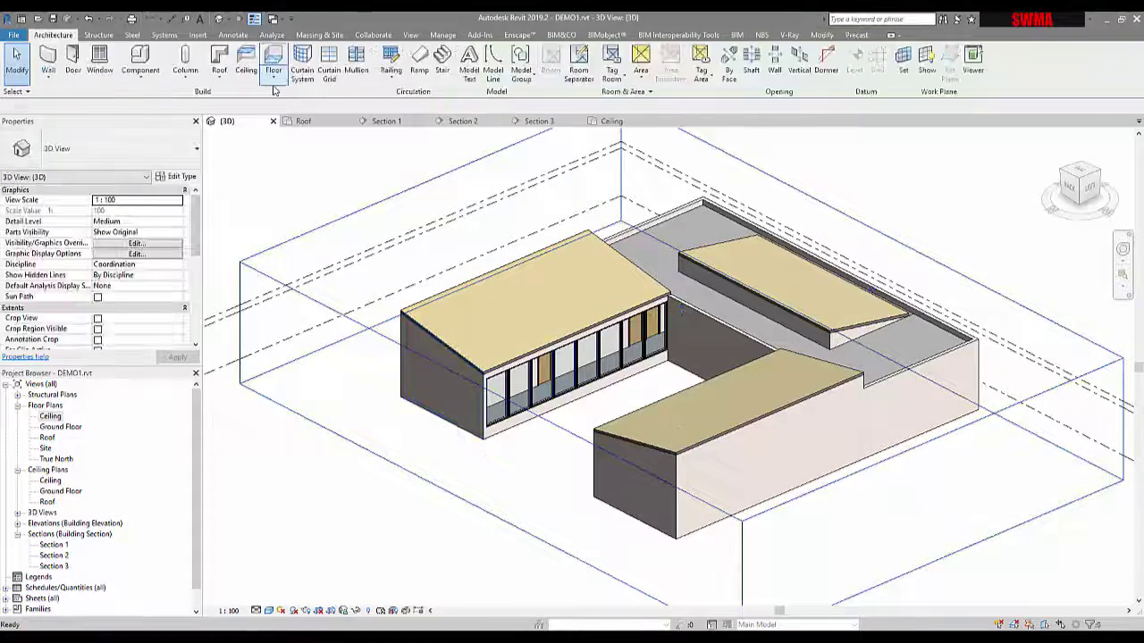
# Step: Place roof fascias along the low courtyard-side edges of the two wings' corrugated iron roofs
pyautogui.click(221, 78)
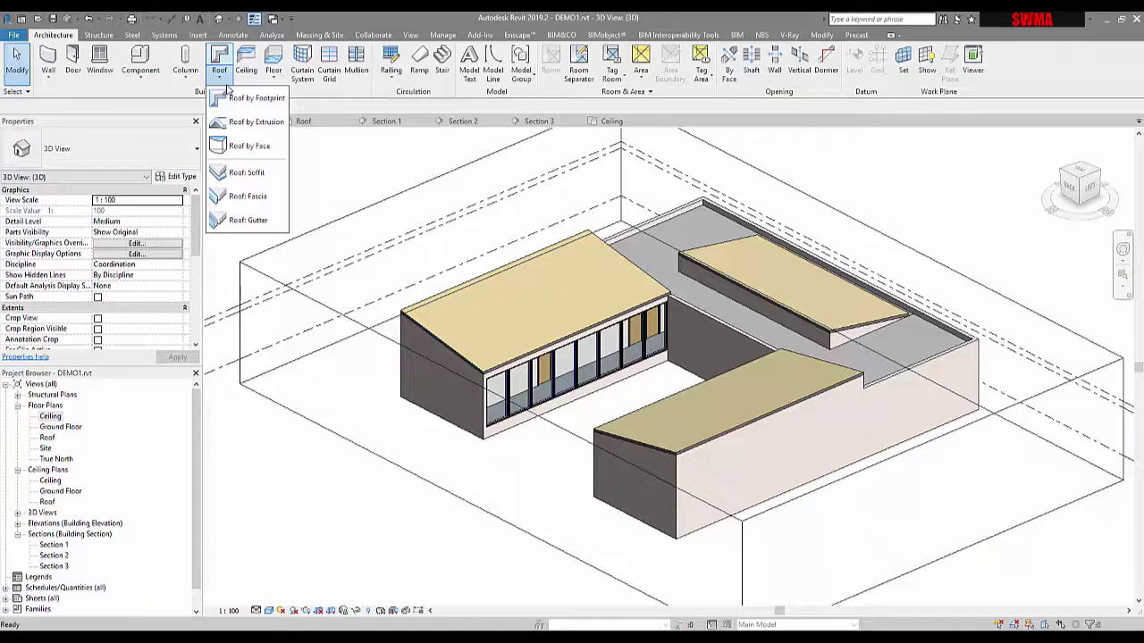
pyautogui.click(238, 196)
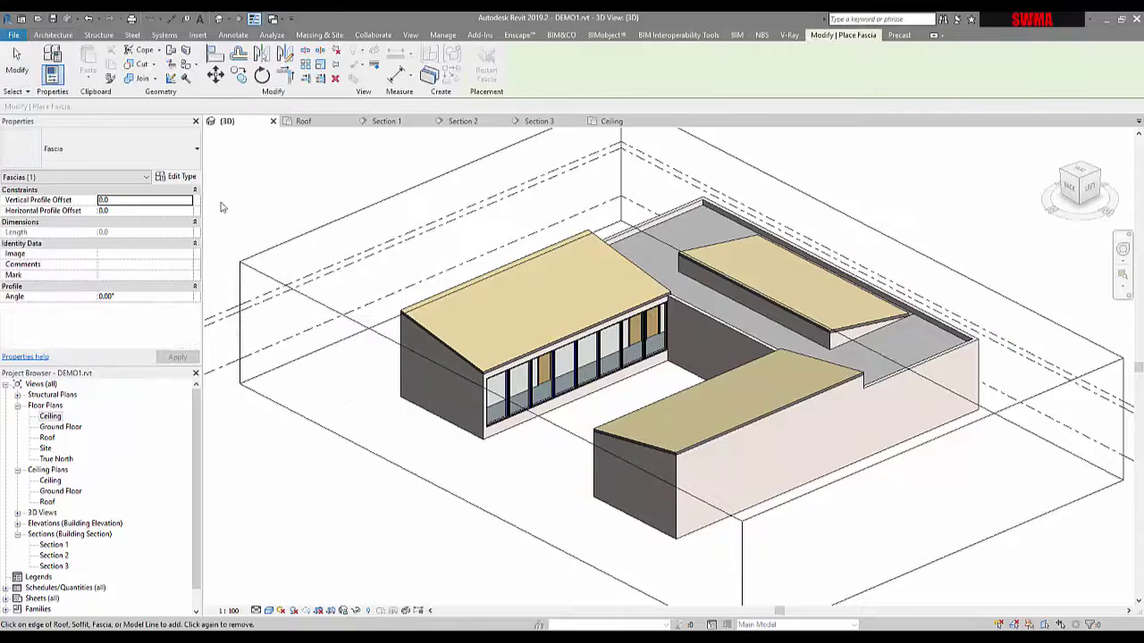
pyautogui.scroll(5, 492, 390)
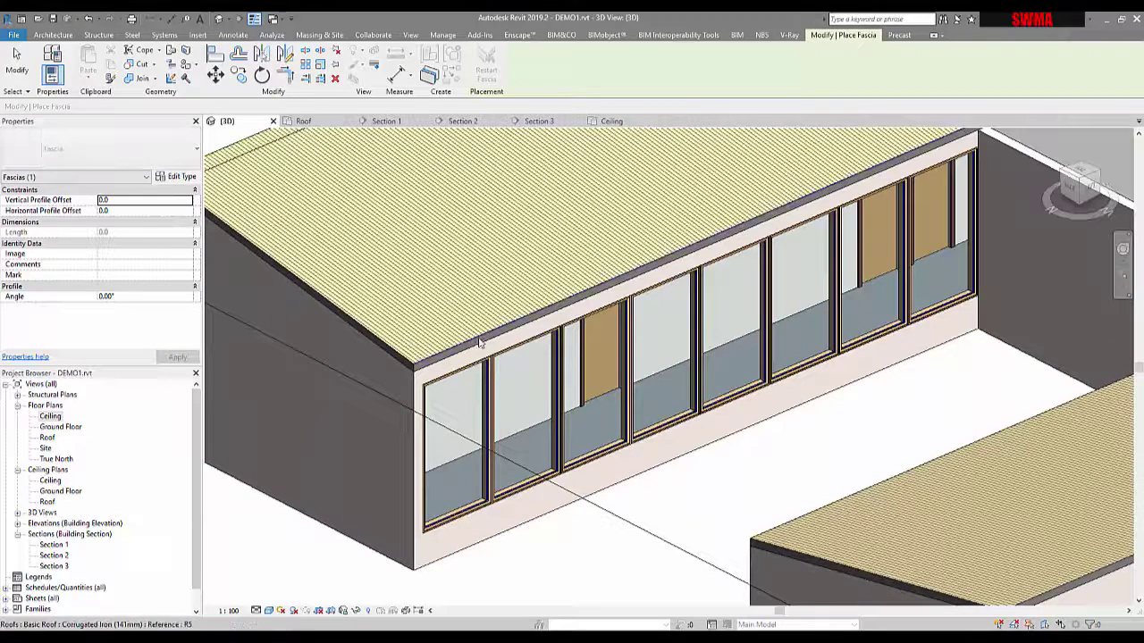
pyautogui.click(480, 342)
pyautogui.keyDown('shift'); pyautogui.moveTo(596, 382); pyautogui.dragTo(738, 187, button='middle'); pyautogui.keyUp('shift')
pyautogui.click(737, 226)
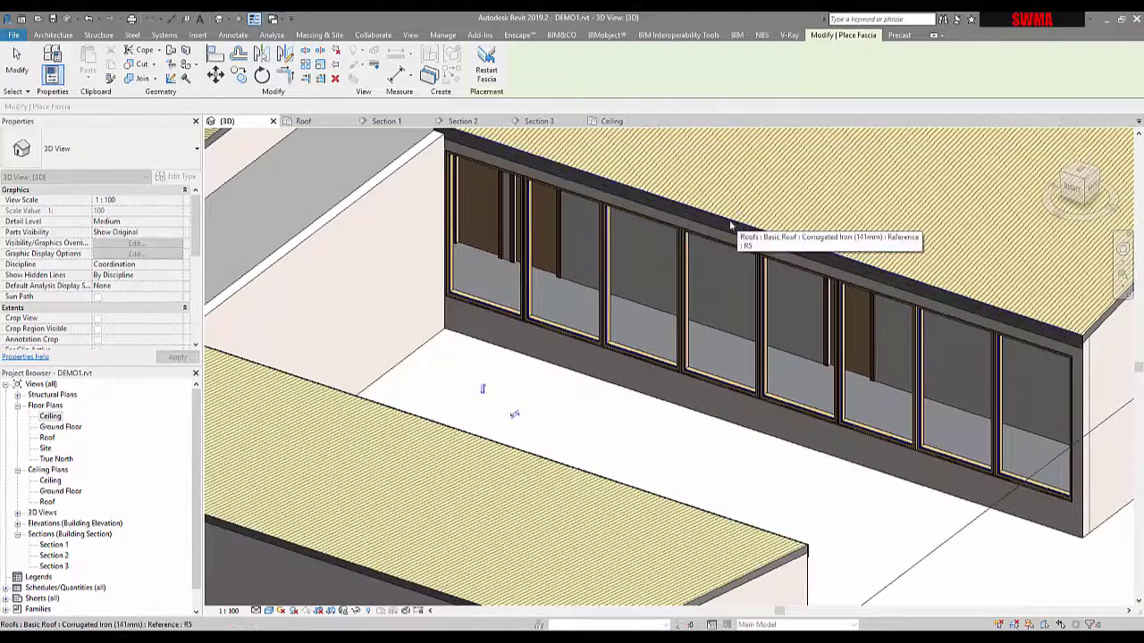
# Step: Place roof gutters along the low courtyard-side edges of both wings' corrugated iron roofs
pyautogui.click(53, 35)
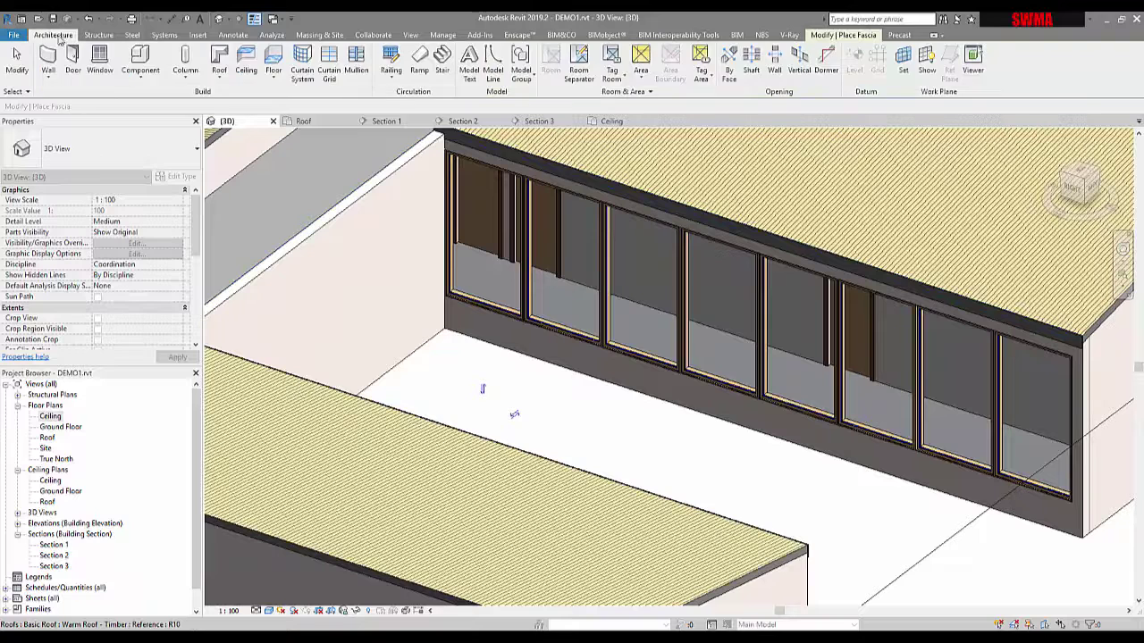
pyautogui.click(219, 76)
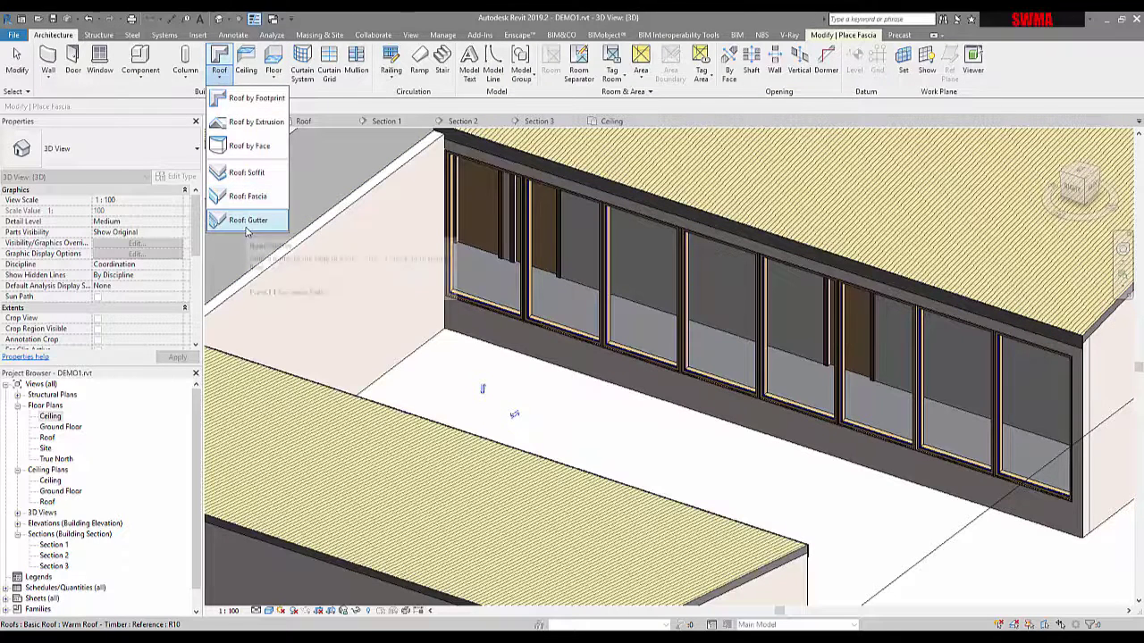
pyautogui.click(248, 219)
pyautogui.scroll(3, 575, 169)
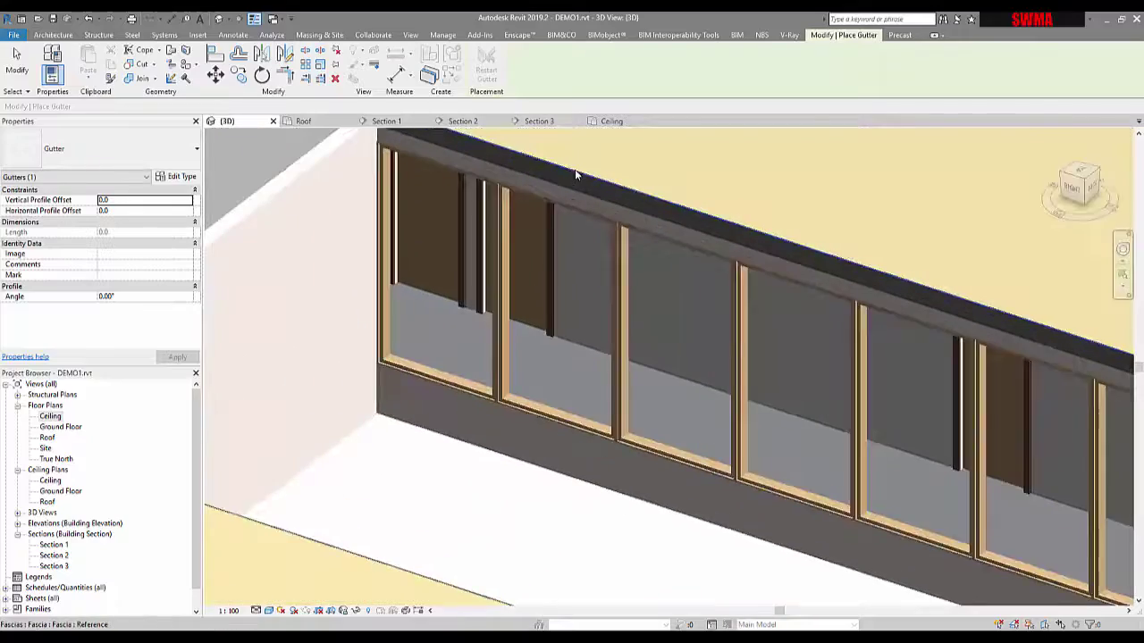
pyautogui.click(690, 224)
pyautogui.keyDown('shift'); pyautogui.moveTo(690, 223); pyautogui.dragTo(554, 288, button='middle'); pyautogui.keyUp('shift')
pyautogui.click(499, 282)
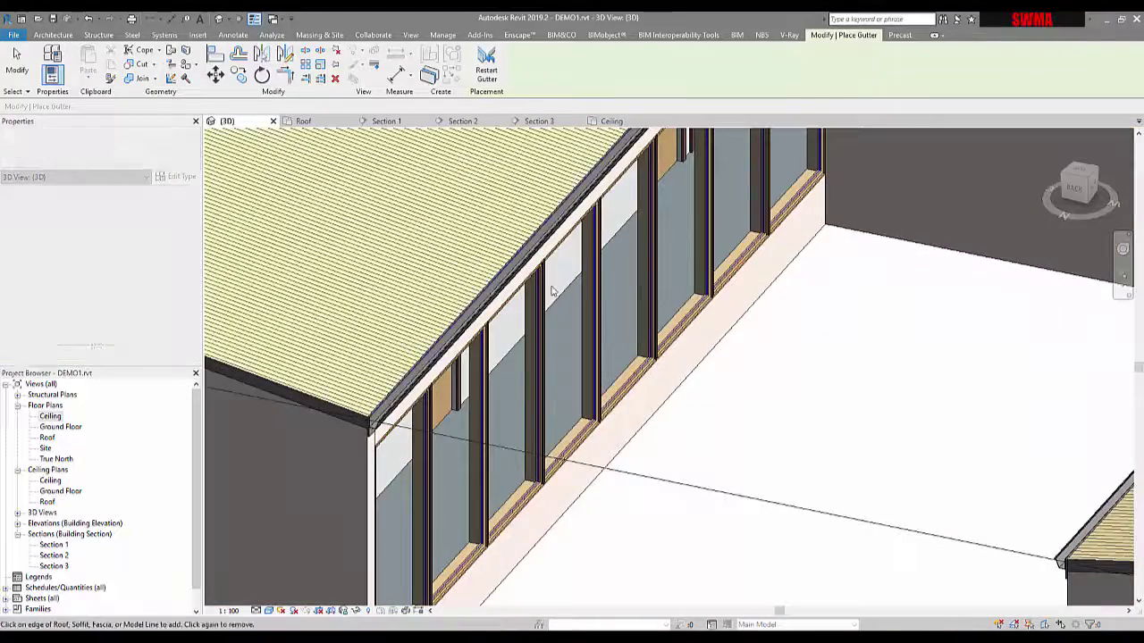
# Step: Examine the edges of the wing roofs and the central roof from all sides of the building for further fascias
pyautogui.scroll(-4, 720, 384)
pyautogui.keyDown('shift'); pyautogui.moveTo(778, 384); pyautogui.dragTo(835, 358, button='middle'); pyautogui.keyUp('shift')
pyautogui.scroll(-2, 835, 357)
pyautogui.keyDown('shift'); pyautogui.moveTo(779, 331); pyautogui.dragTo(826, 369, button='middle'); pyautogui.keyUp('shift')
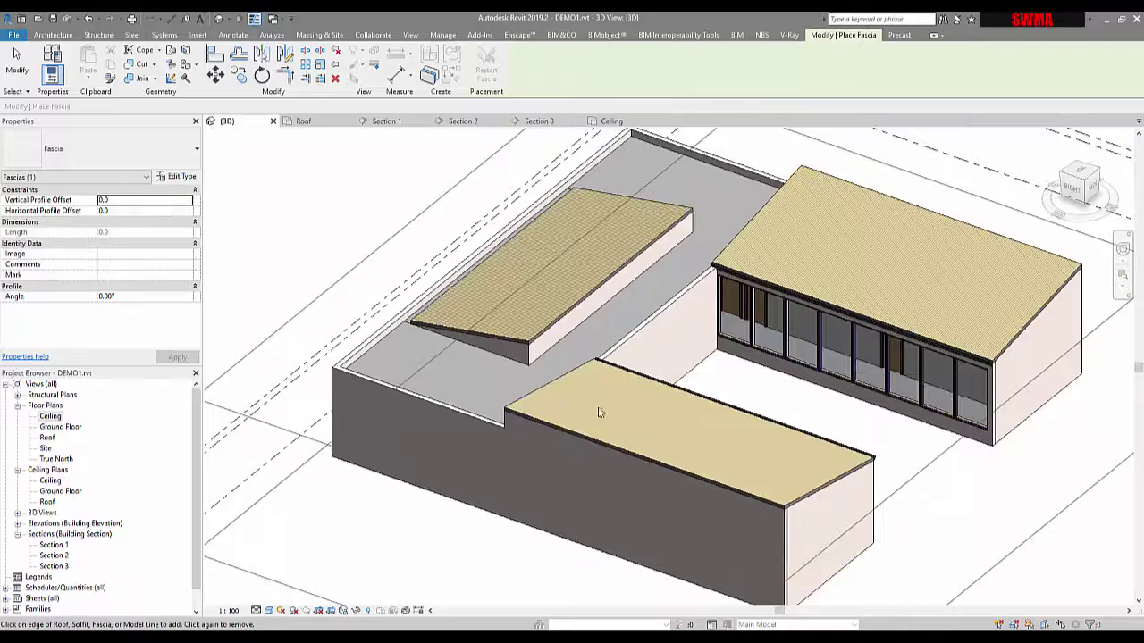
pyautogui.keyDown('shift'); pyautogui.moveTo(707, 454); pyautogui.dragTo(674, 453, button='middle'); pyautogui.keyUp('shift')
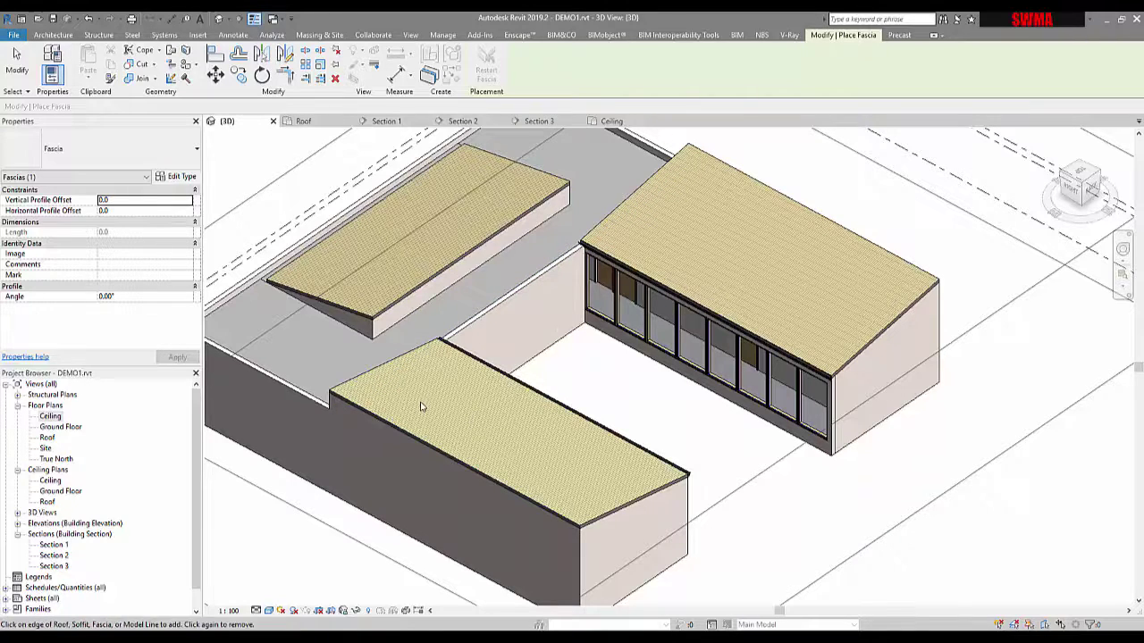
pyautogui.keyDown('shift'); pyautogui.moveTo(450, 411); pyautogui.dragTo(691, 464, button='middle'); pyautogui.keyUp('shift')
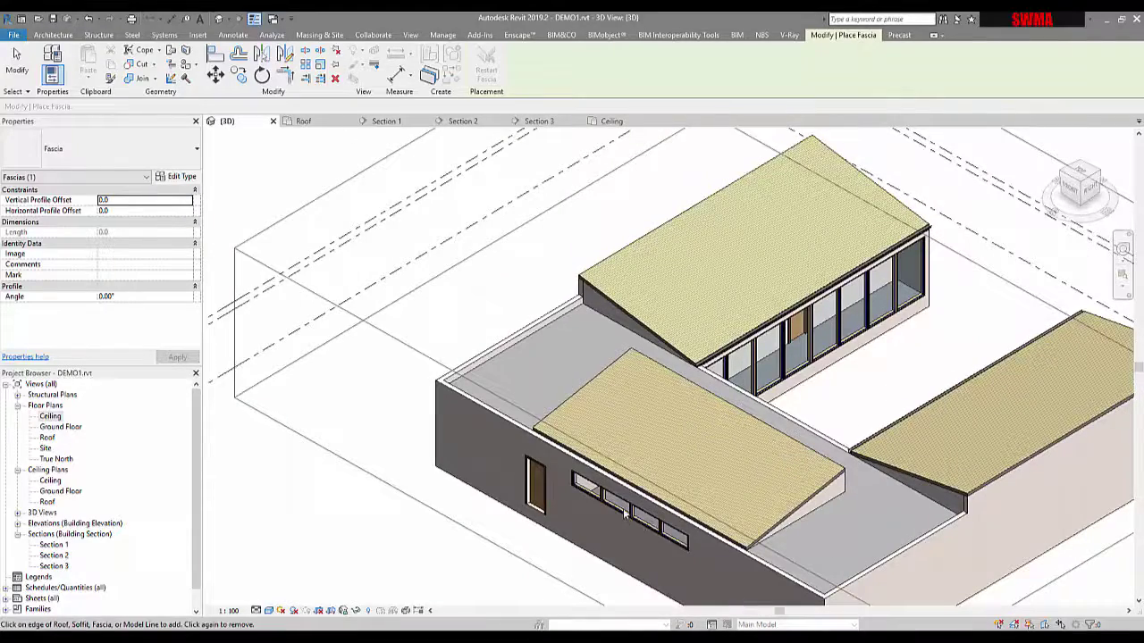
pyautogui.moveTo(628, 522); pyautogui.dragTo(545, 472, button='middle')
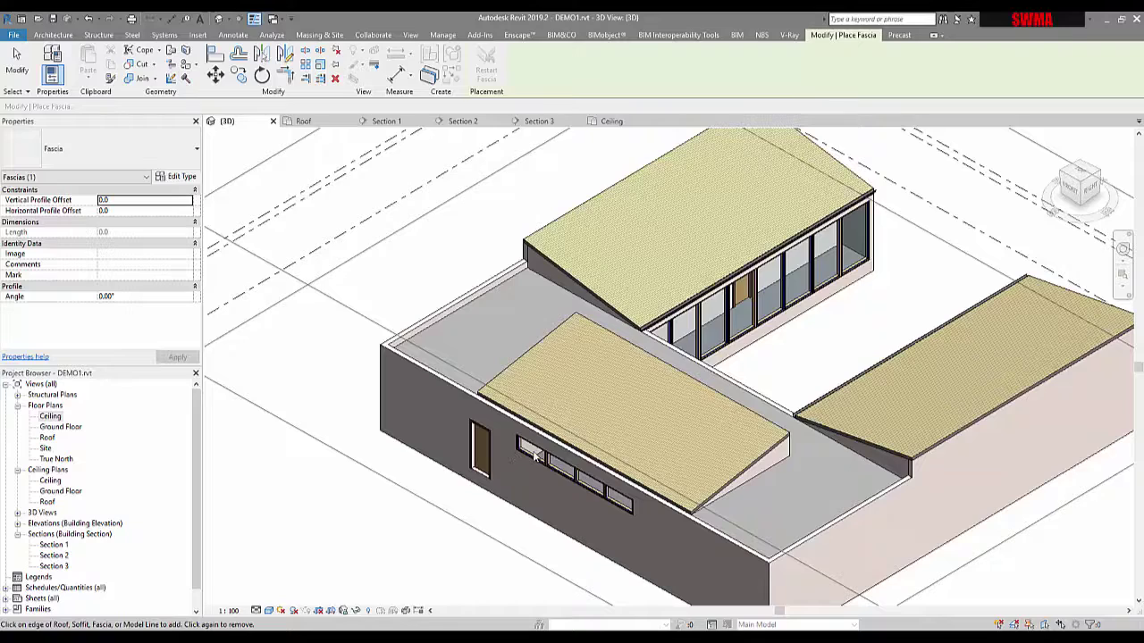
pyautogui.moveTo(564, 474); pyautogui.dragTo(429, 450, button='middle')
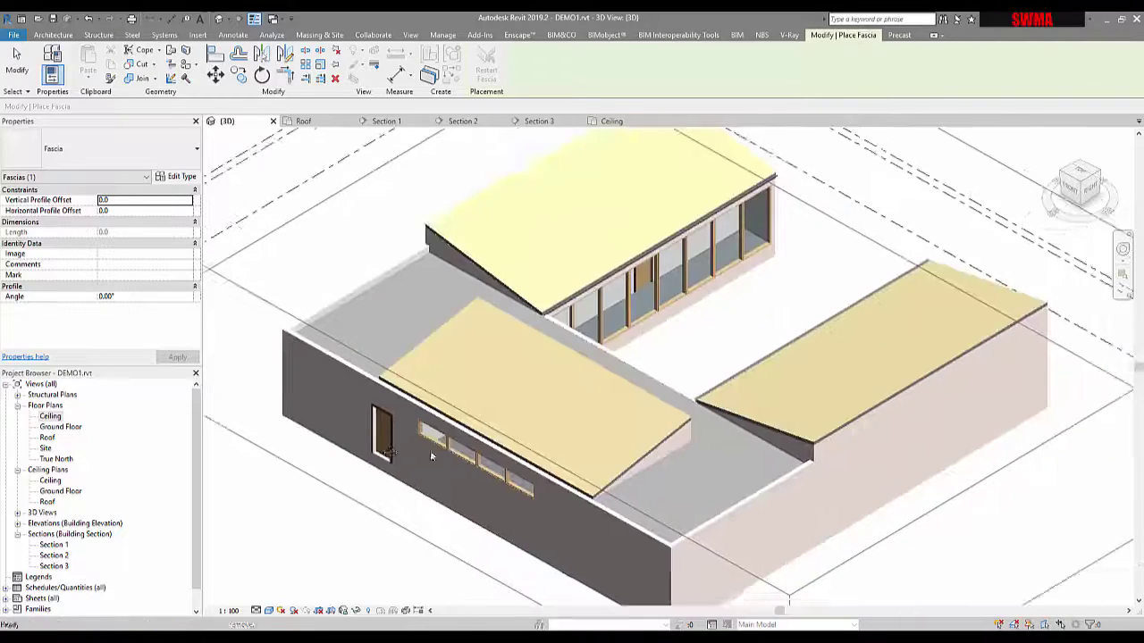